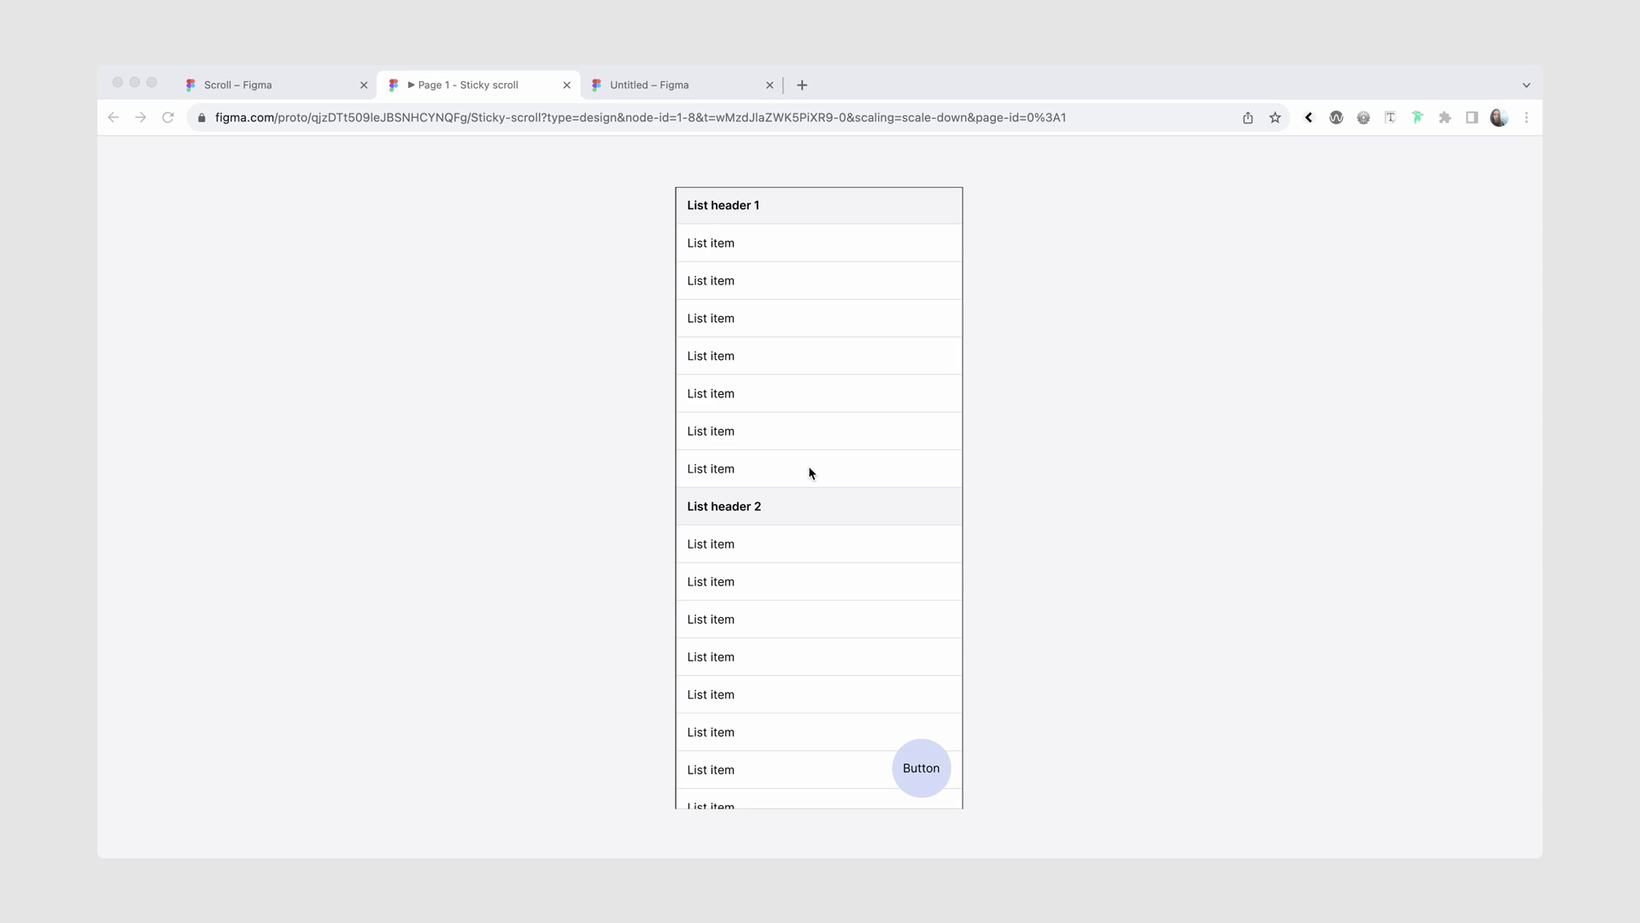
# Preview the sticky scroll prototype by moving down through its list sections and back to the first header.
pyautogui.scroll(-10, 810, 472)
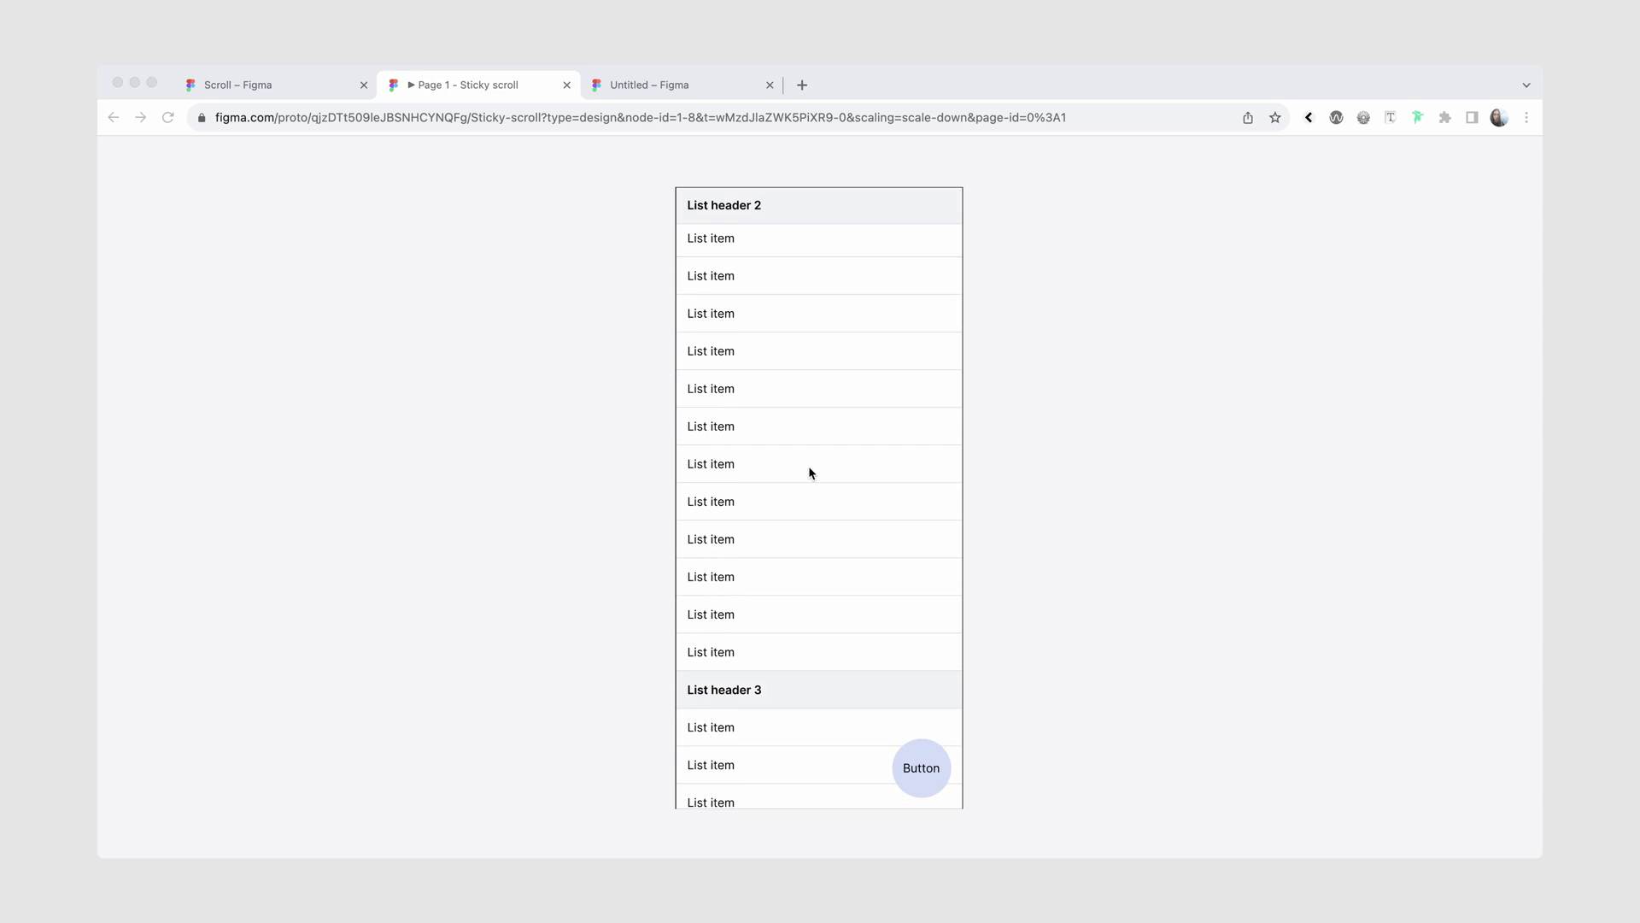
pyautogui.scroll(-2, 810, 472)
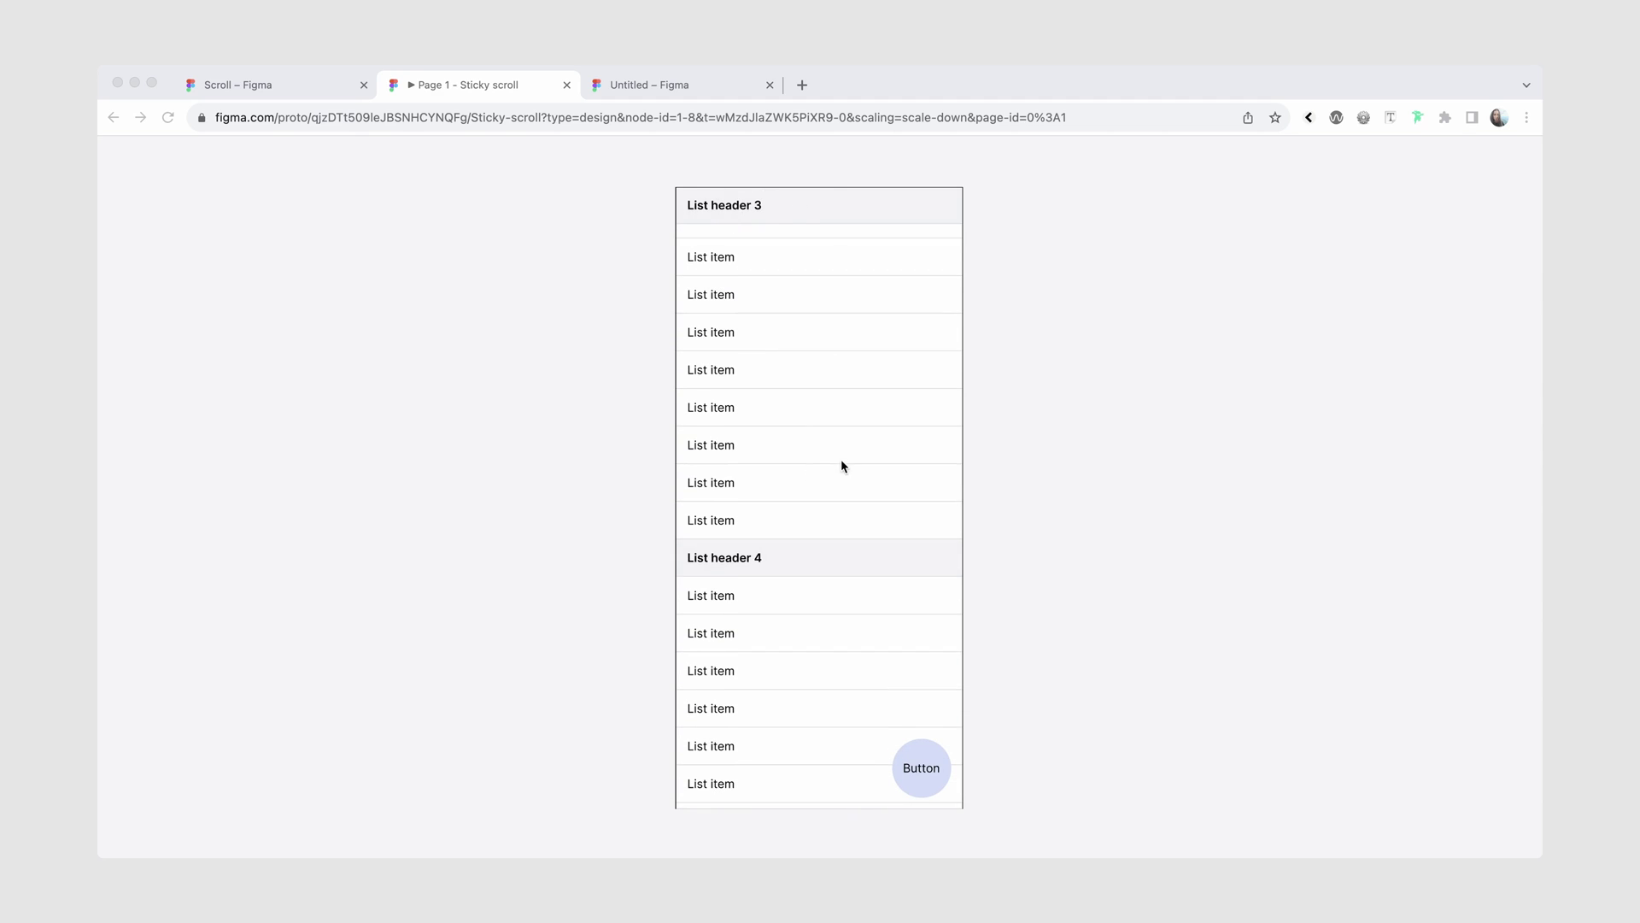
pyautogui.scroll(-5, 841, 464)
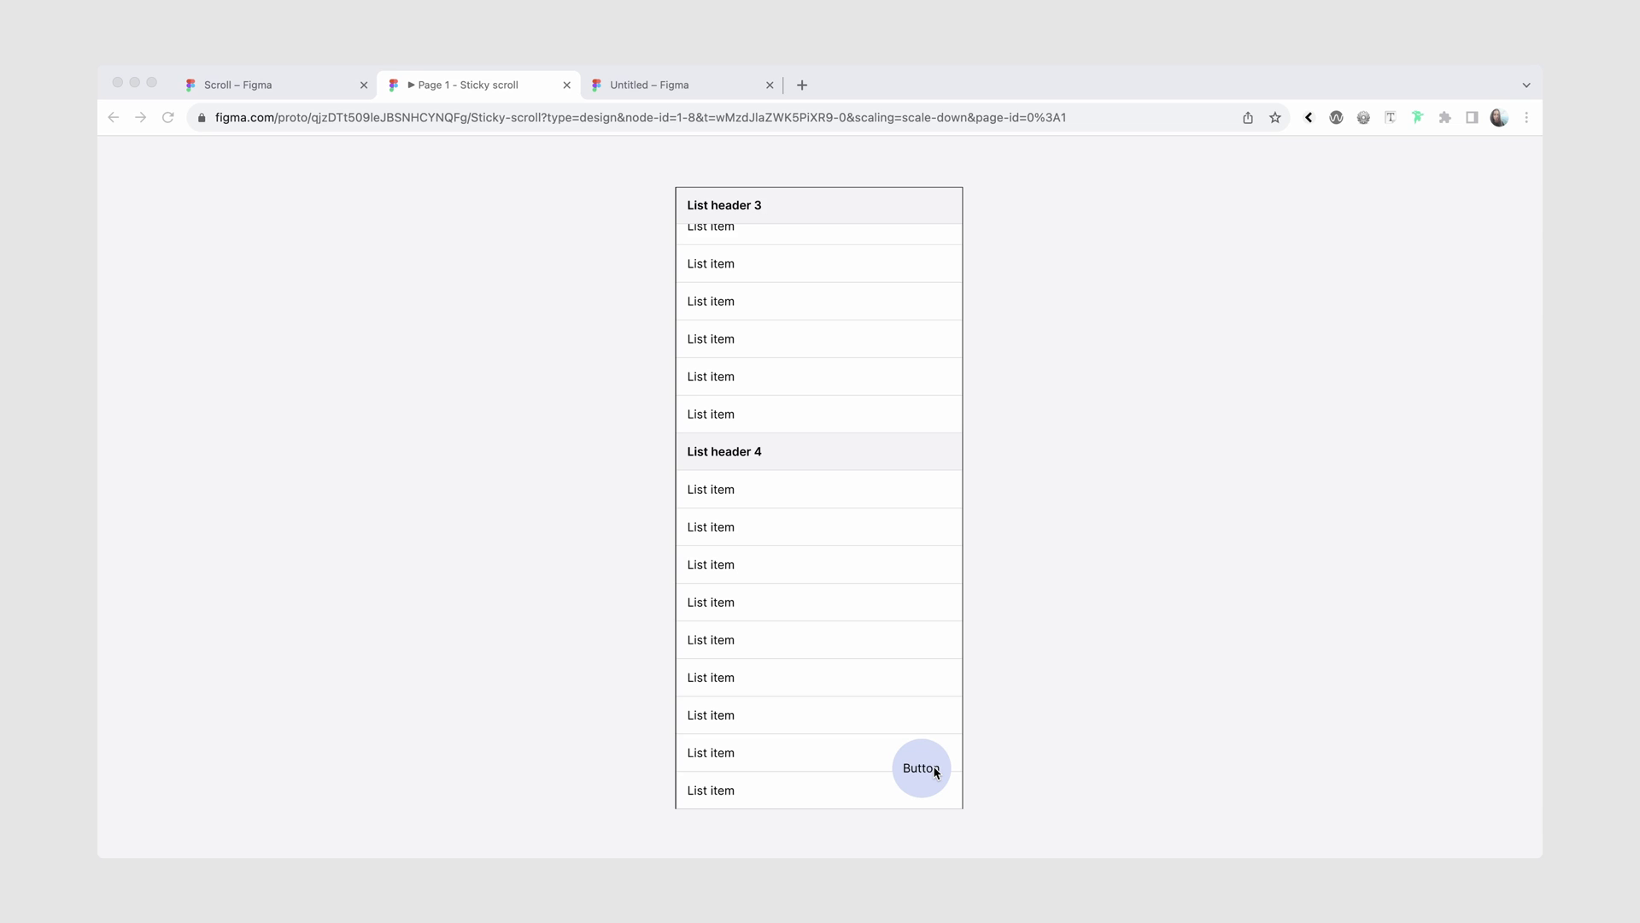
pyautogui.scroll(10, 858, 602)
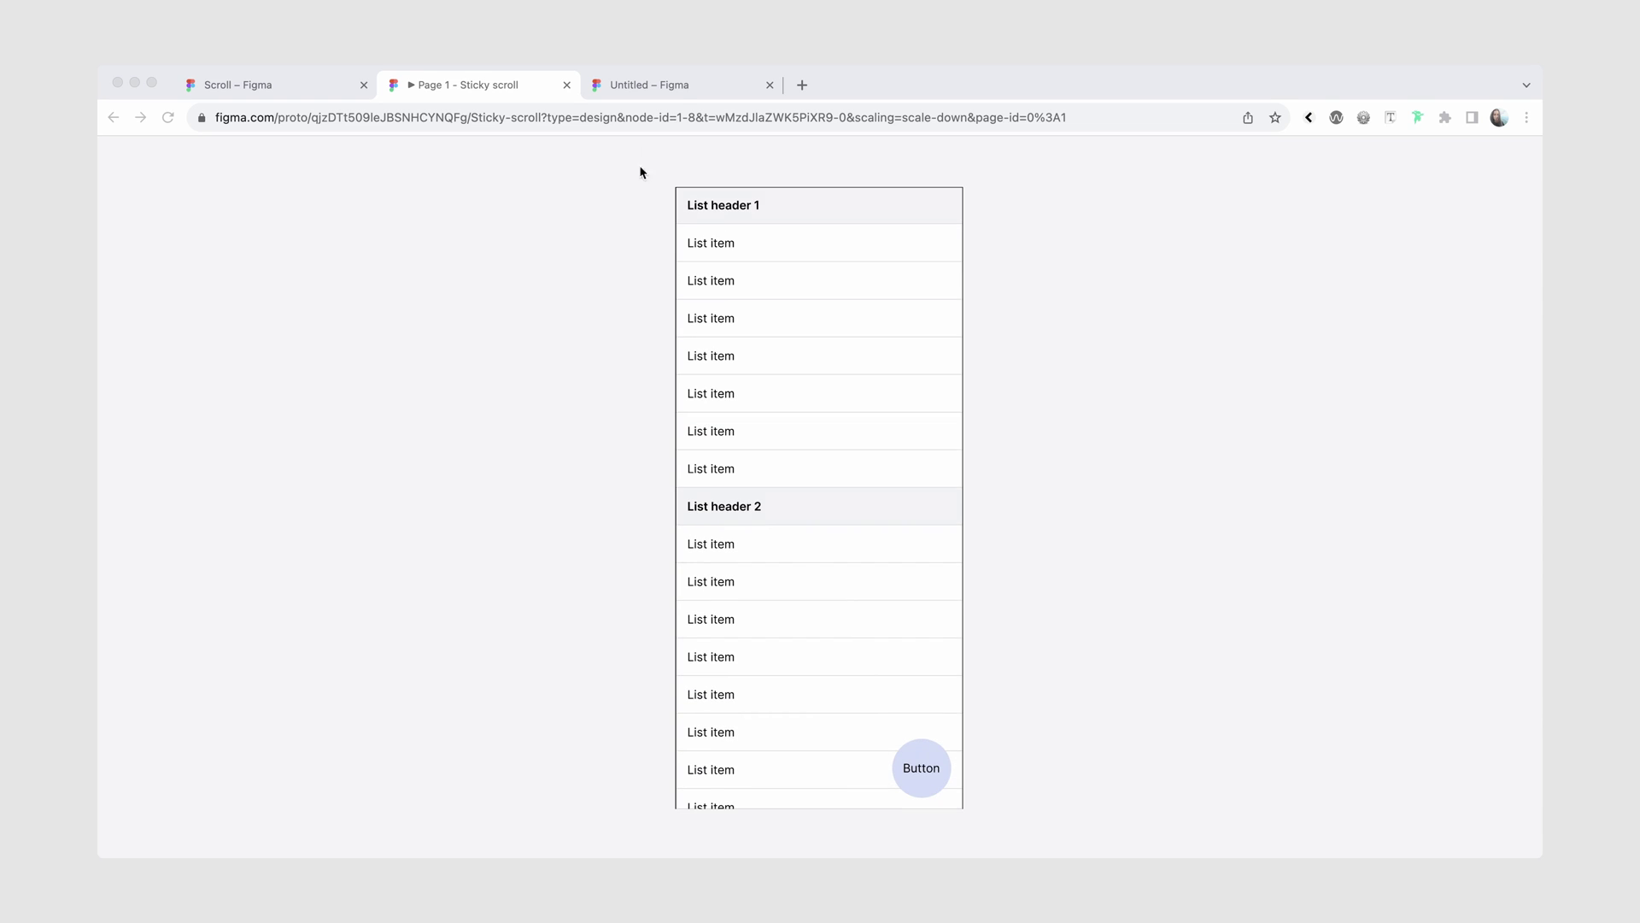
# Switch to the Untitled design file and add an iPhone 14 frame to the canvas.
pyautogui.click(670, 83)
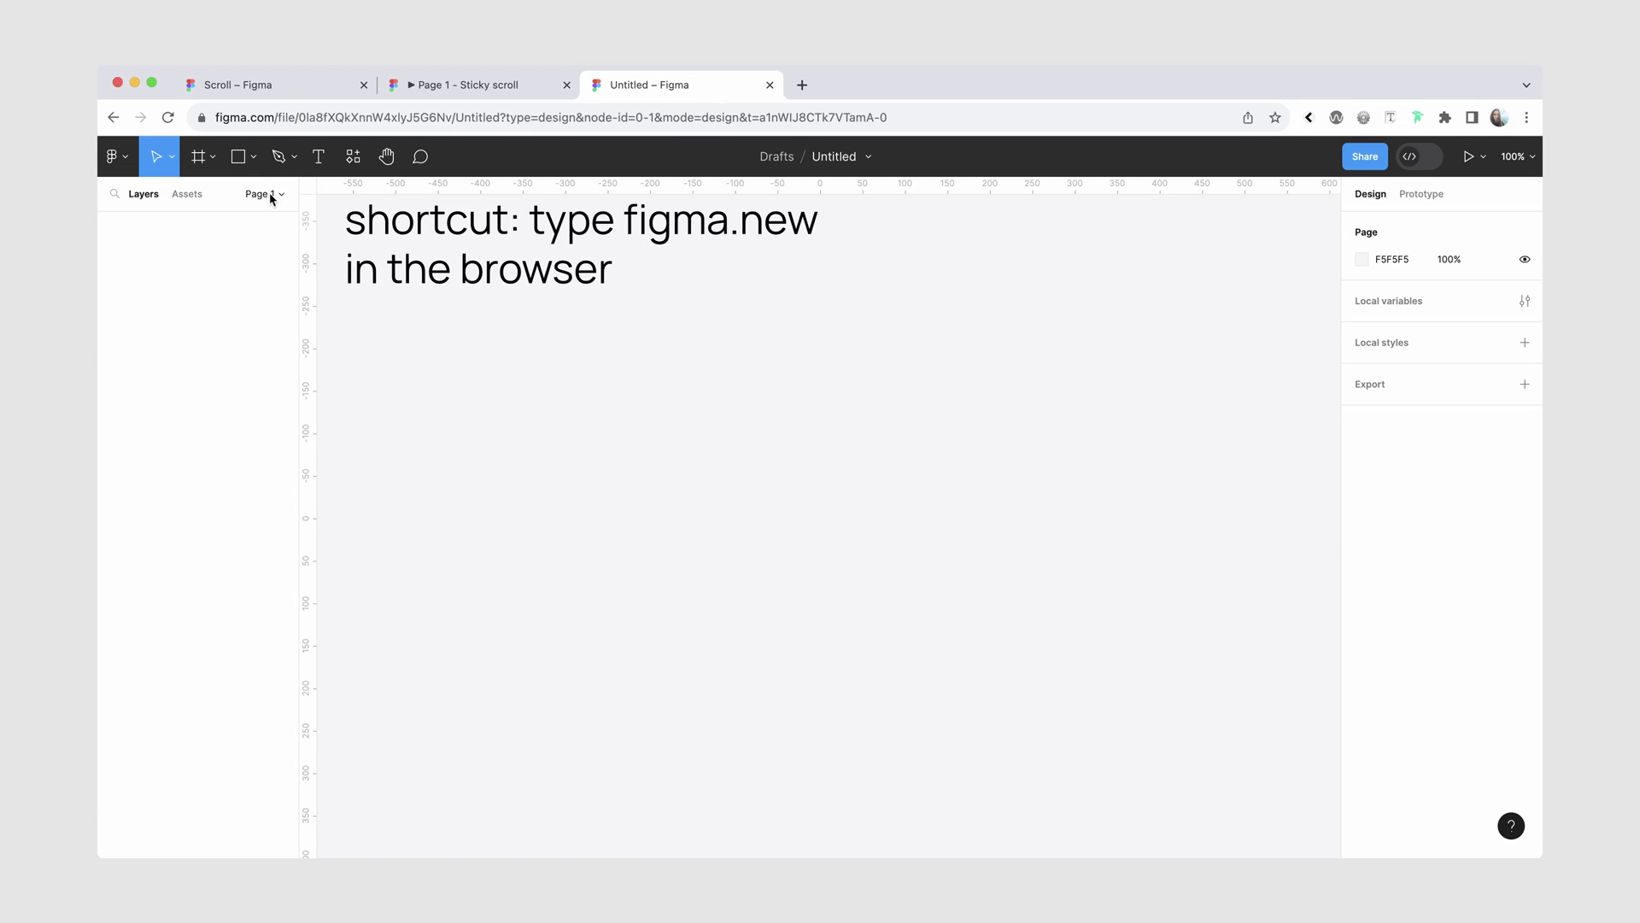
pyautogui.click(211, 157)
pyautogui.click(206, 194)
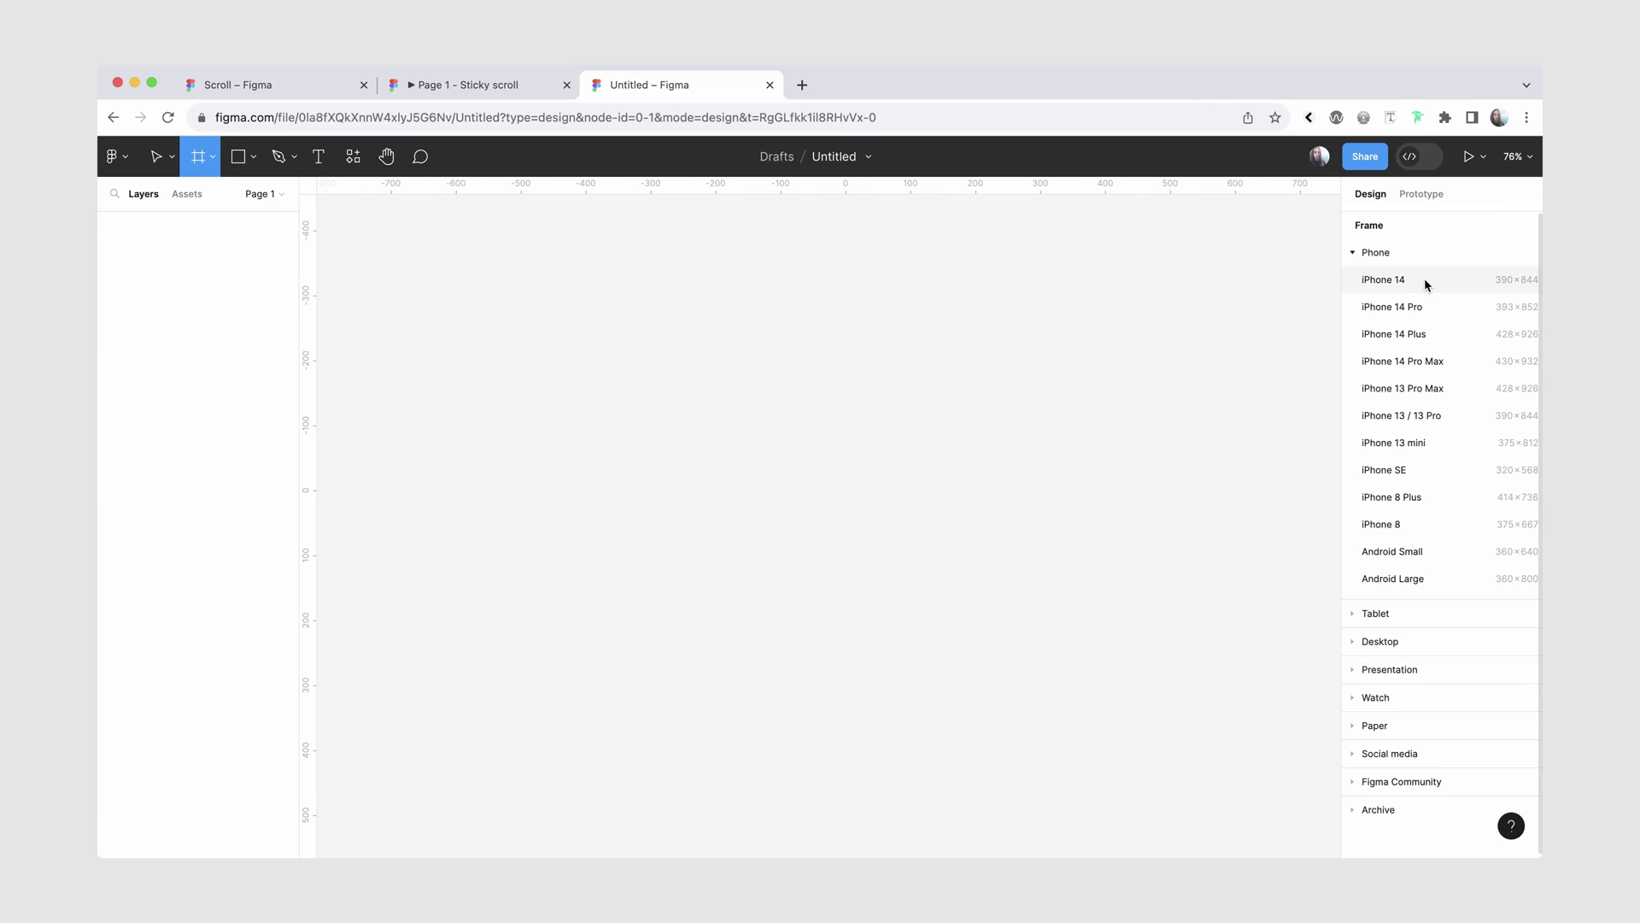
pyautogui.click(1425, 285)
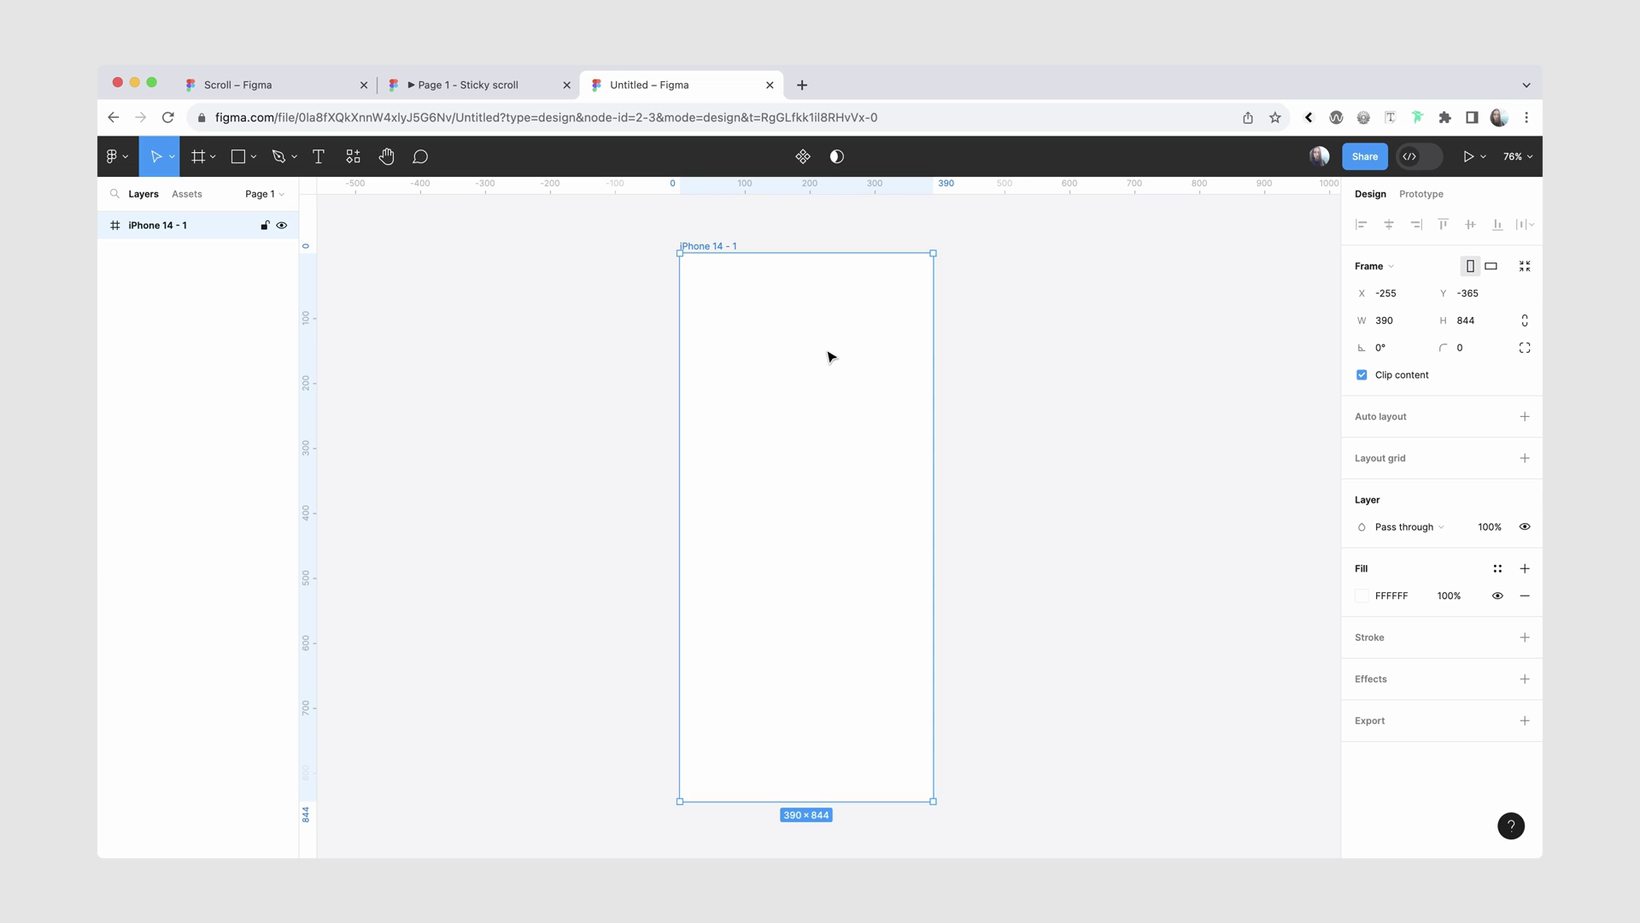
# Add a text layer reading "List Header 1" on the empty canvas beside the iPhone 14 frame.
pyautogui.click(319, 158)
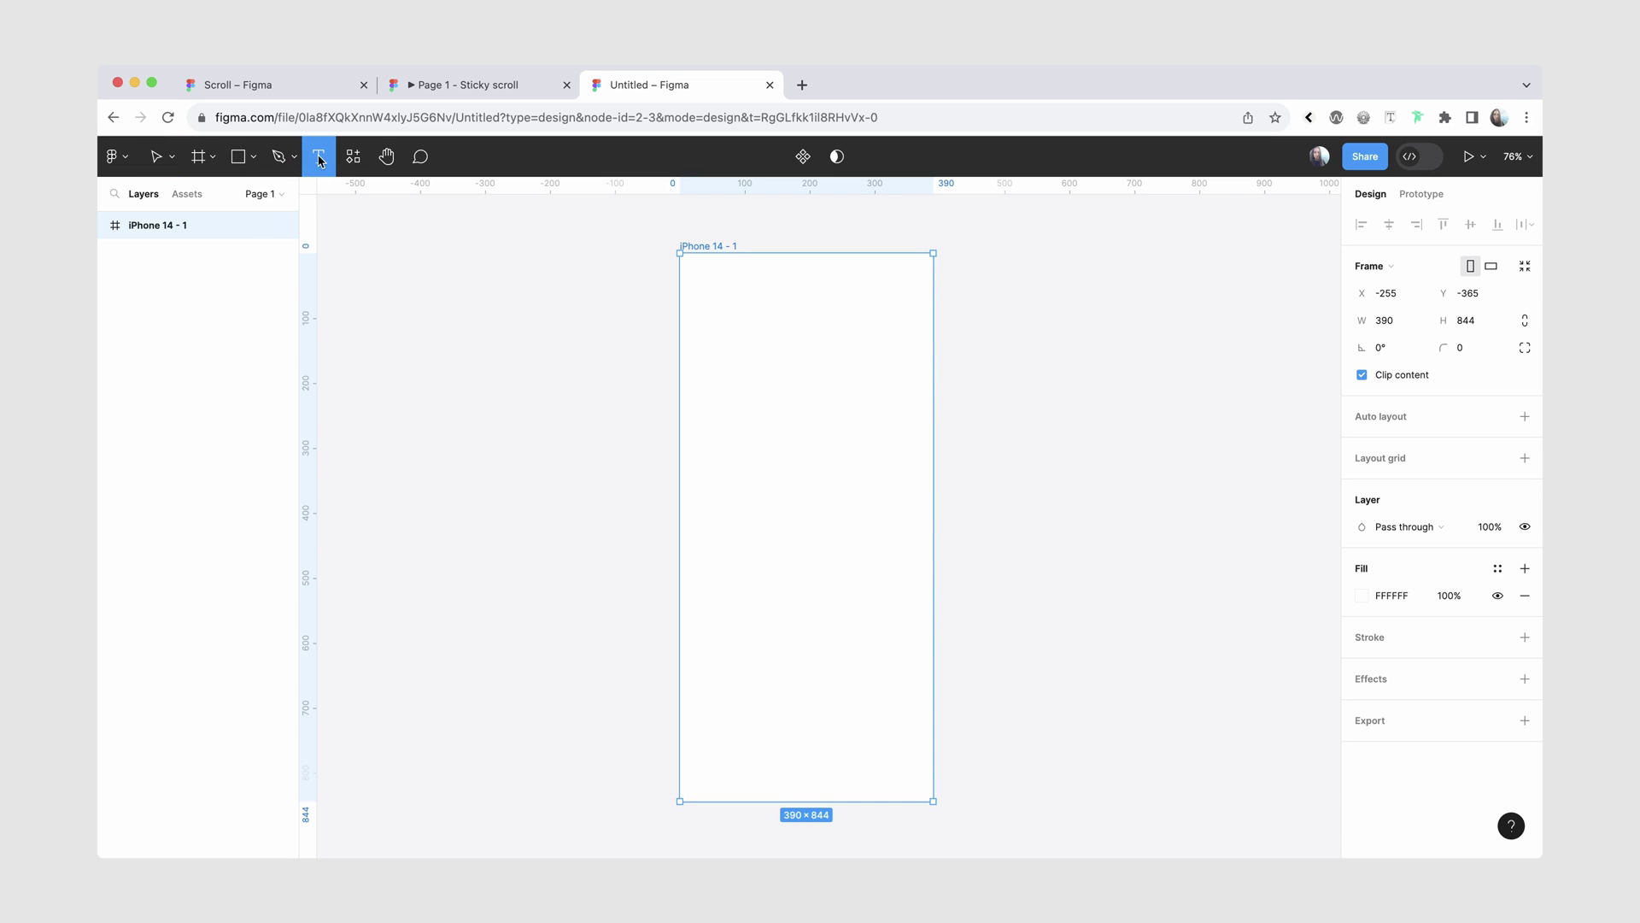
pyautogui.click(496, 352)
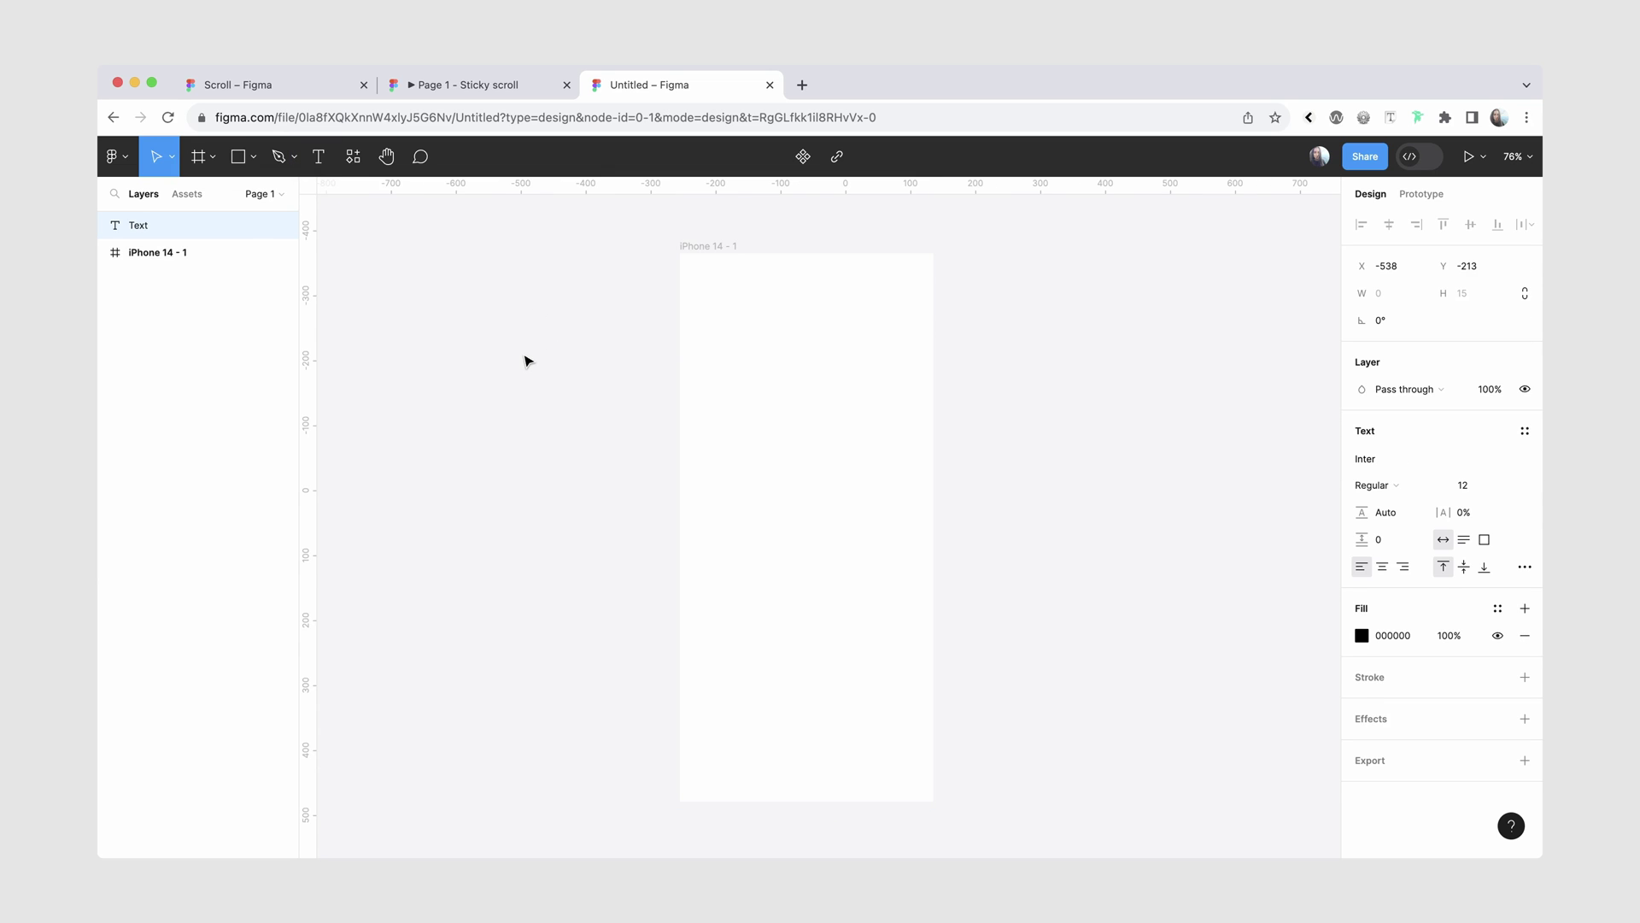
pyautogui.scroll(5, 524, 359)
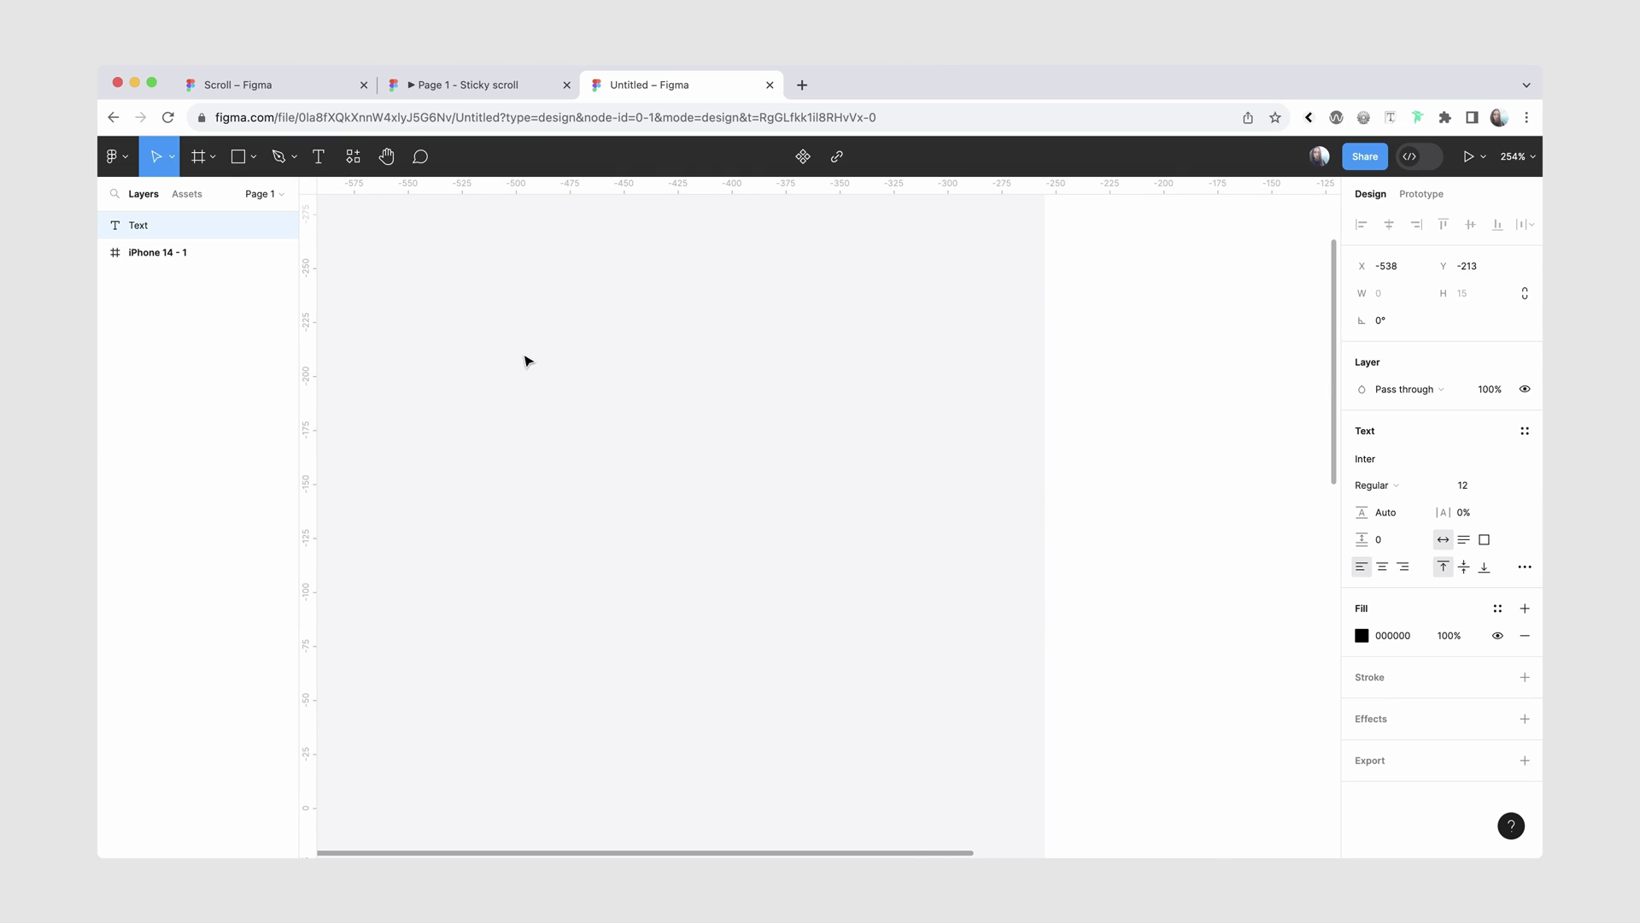
pyautogui.write('List Header 1')
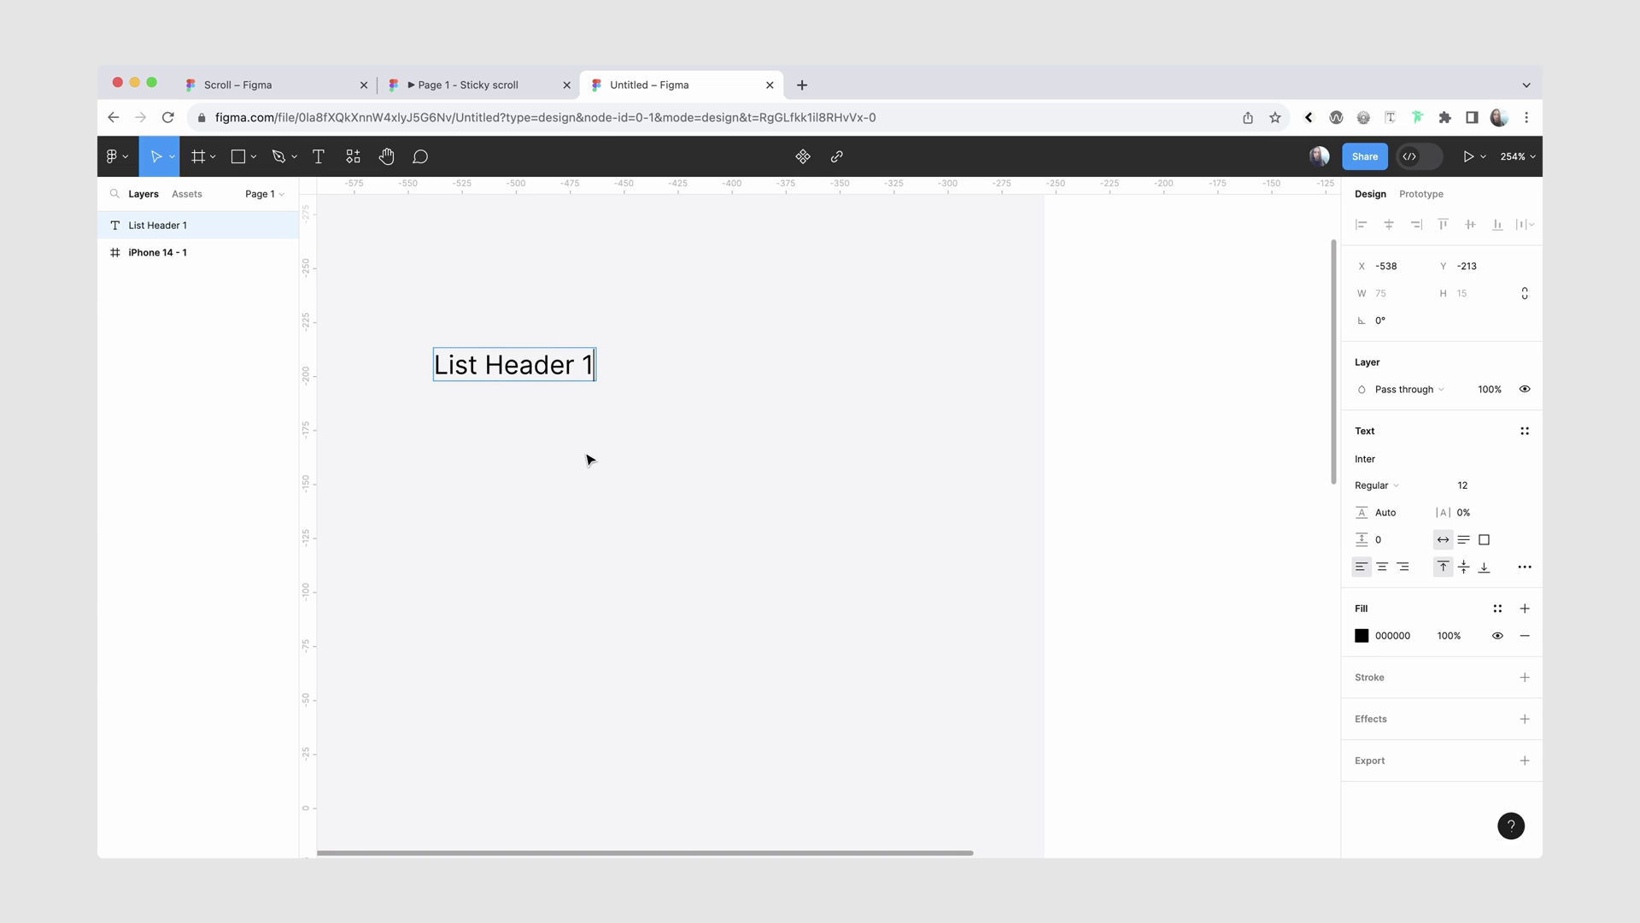
pyautogui.press('Escape')
# Wrap the List Header 1 text in an auto layout frame and give the frame a light grey EDEDED fill.
pyautogui.hscroll(-1, 590, 410)
pyautogui.hotkey('shift', 'a')
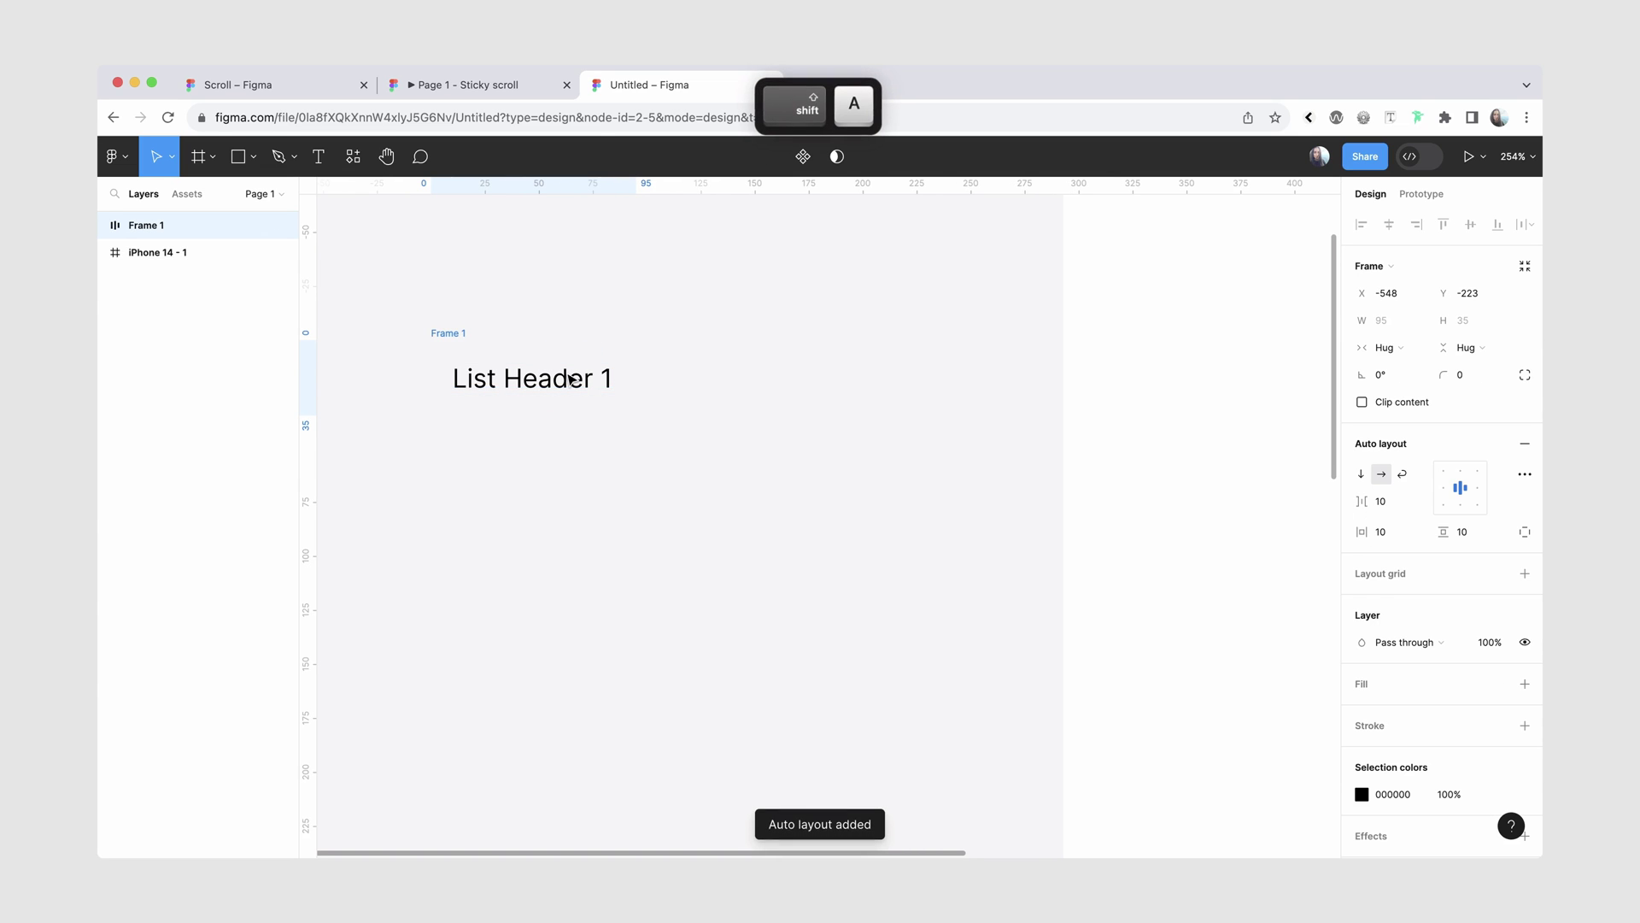
pyautogui.moveTo(432, 331); pyautogui.dragTo(608, 338)
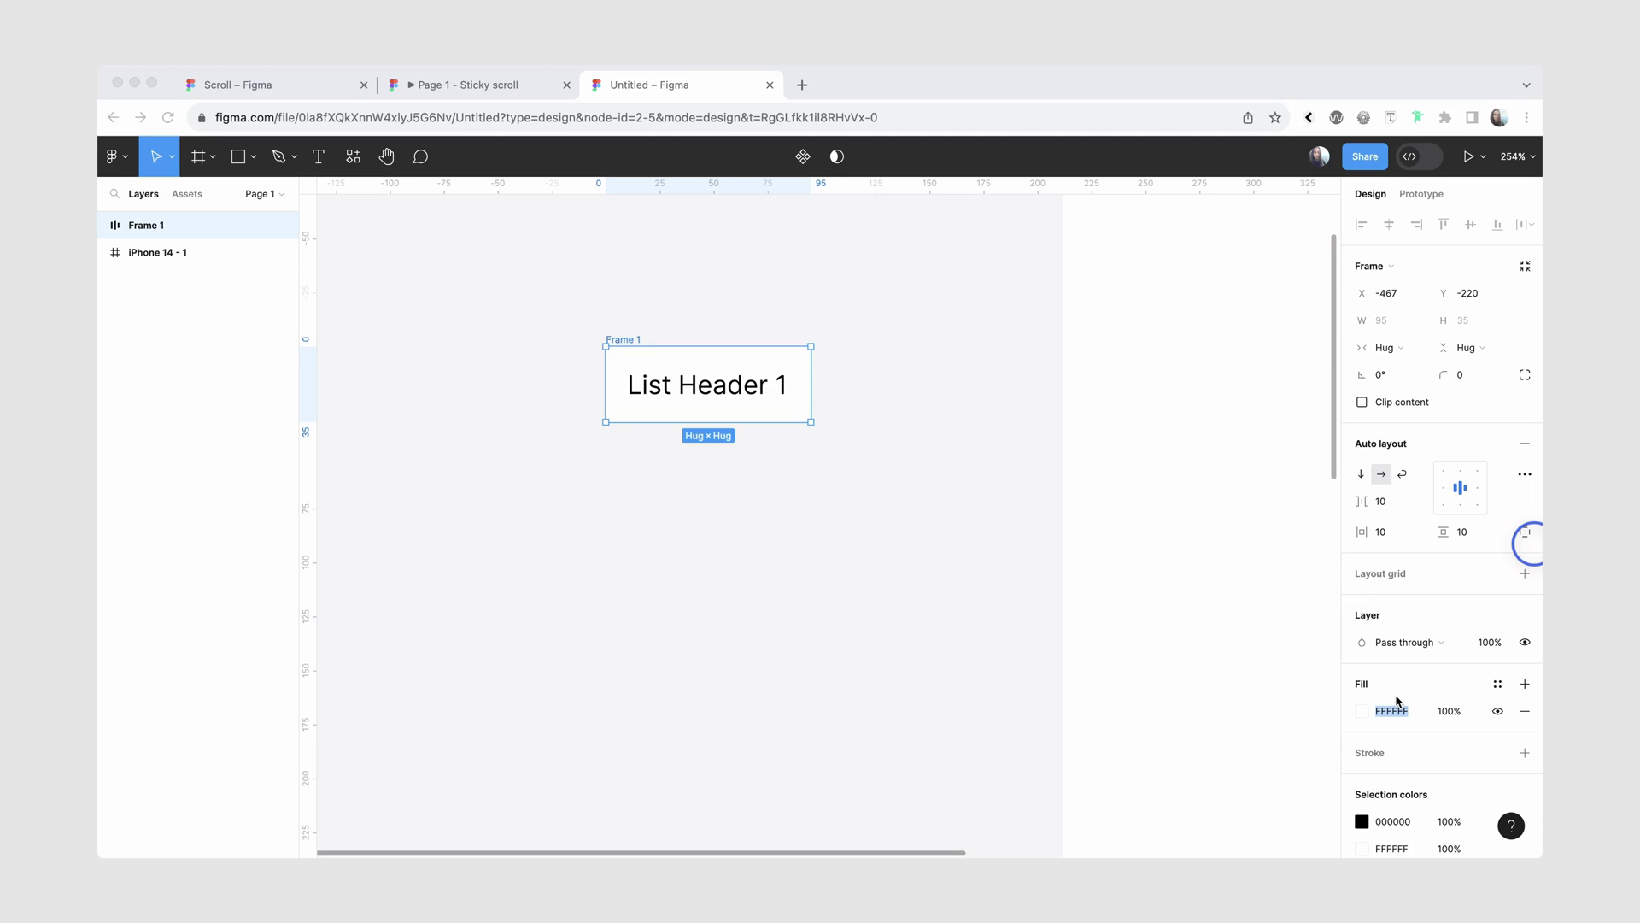
pyautogui.click(1362, 711)
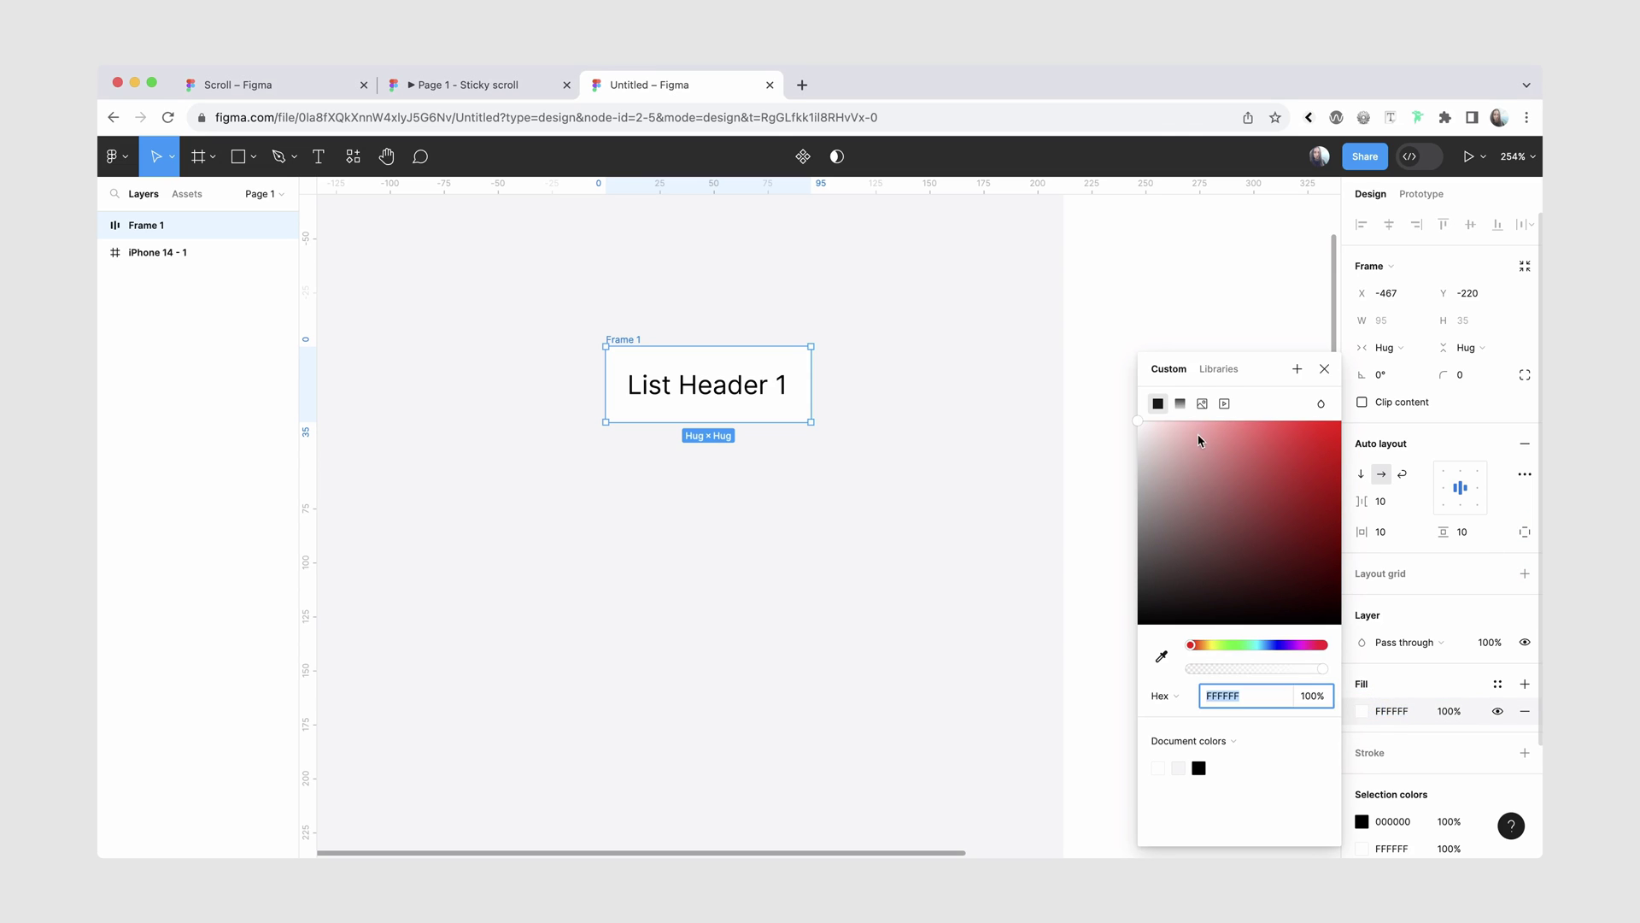
pyautogui.click(1141, 435)
pyautogui.moveTo(1140, 438); pyautogui.dragTo(1116, 445)
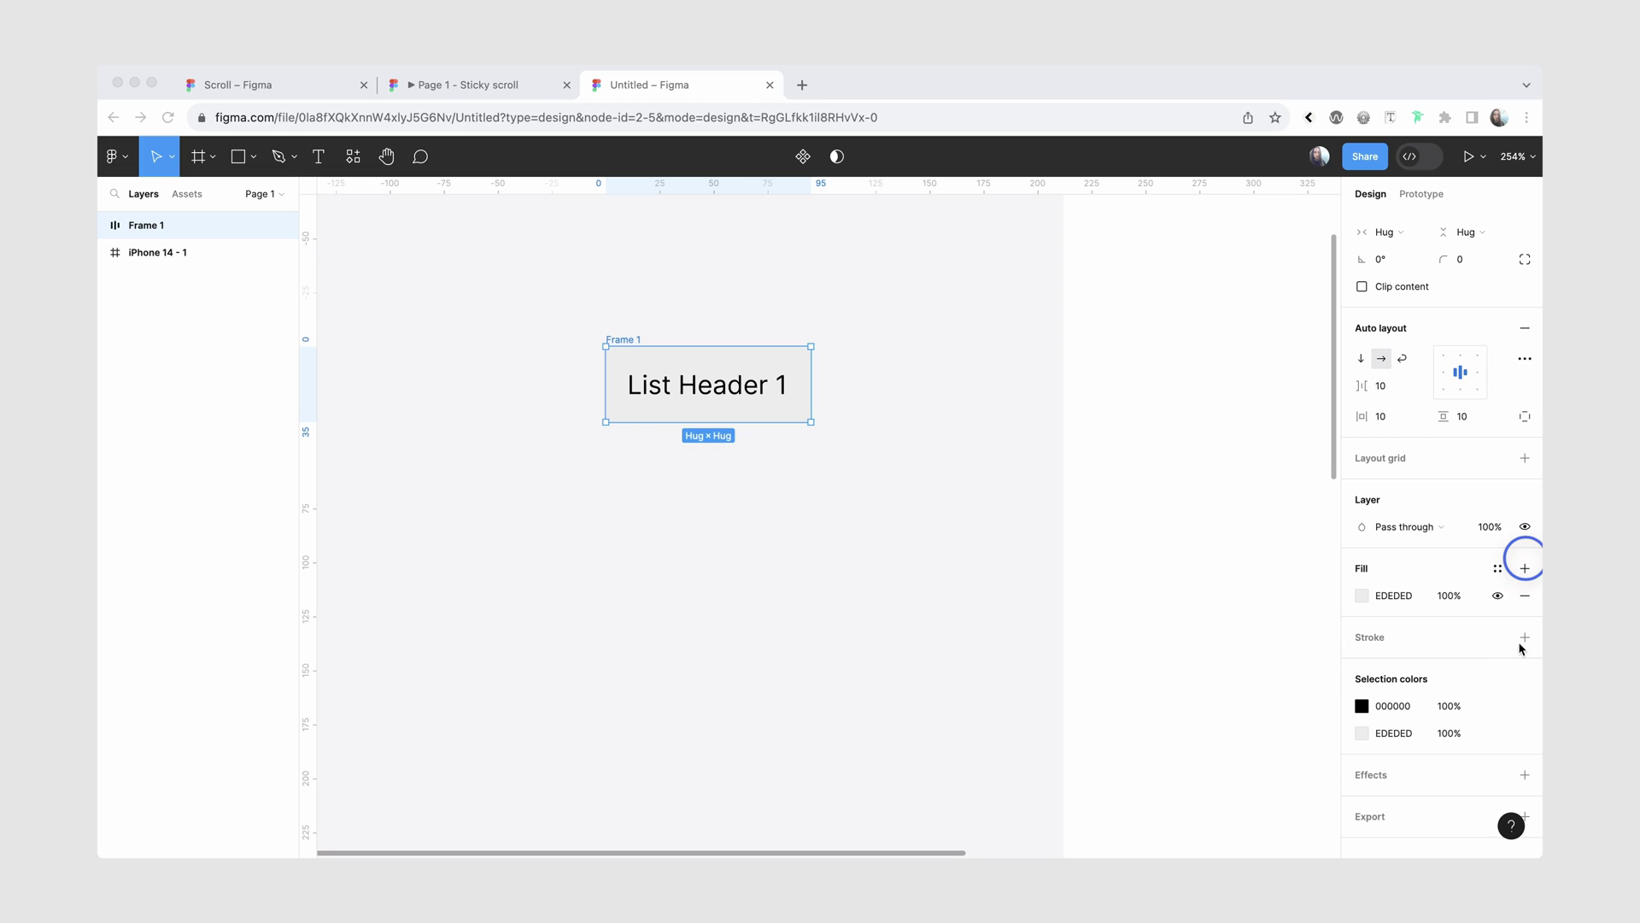
# Add a 1 px inside stroke to the header frame's bottom edge only, coloured grey CFCFCF.
pyautogui.click(1525, 637)
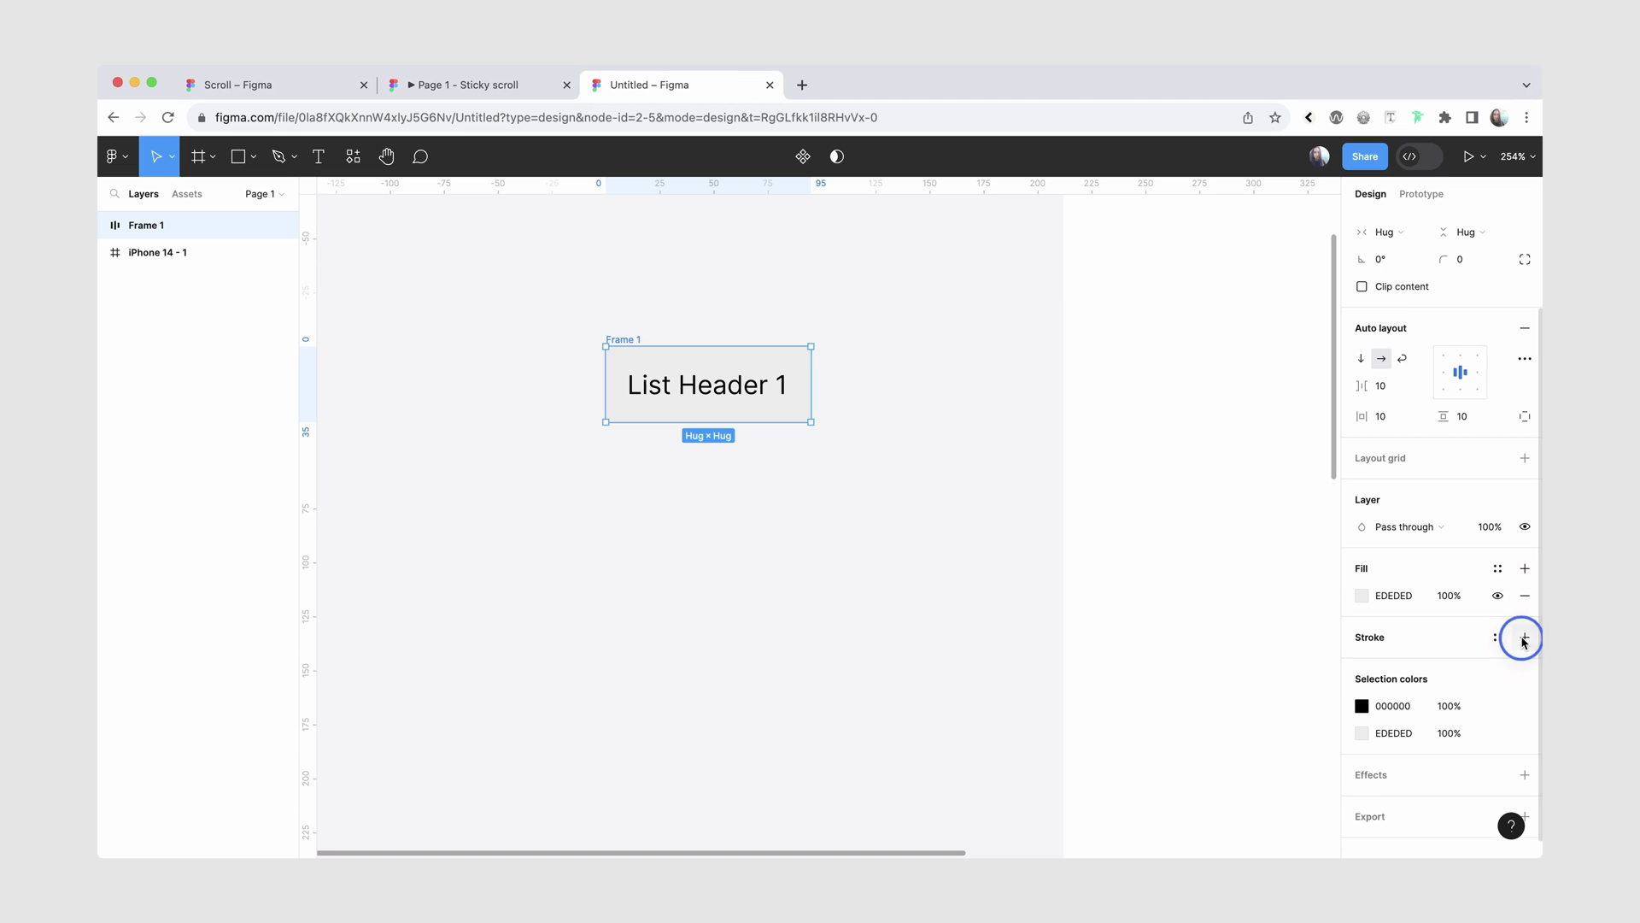
pyautogui.click(1498, 692)
pyautogui.click(1494, 760)
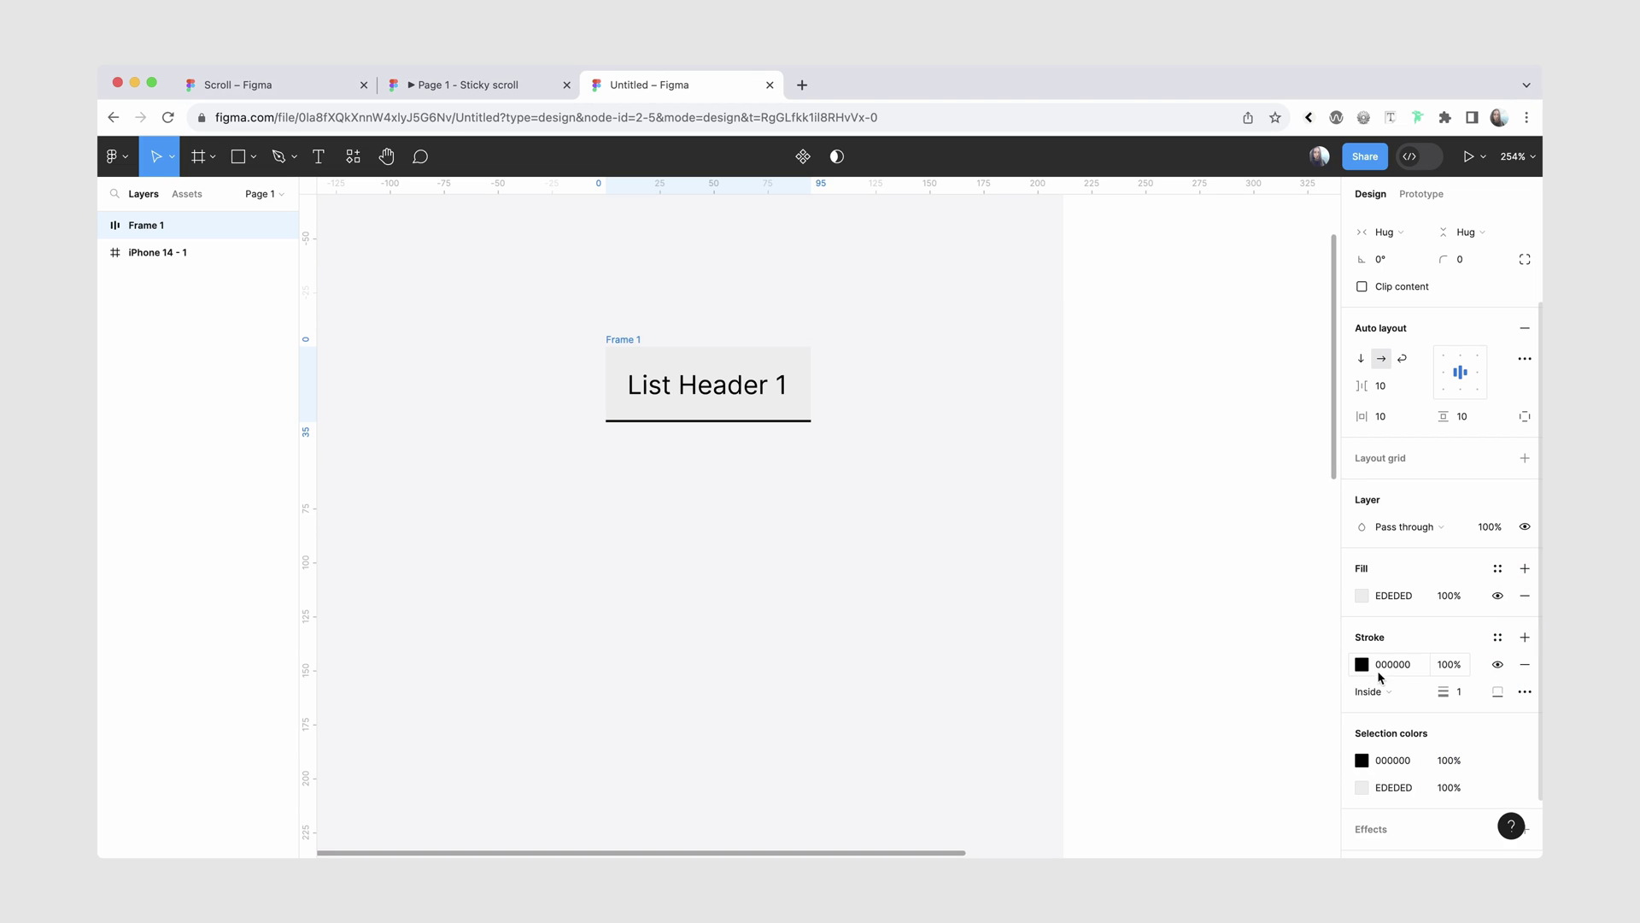
pyautogui.click(1362, 664)
pyautogui.click(1137, 451)
pyautogui.moveTo(1128, 460)
pyautogui.mouseDown()
pyautogui.moveTo(1110, 489)
pyautogui.moveTo(1104, 470)
pyautogui.mouseUp()
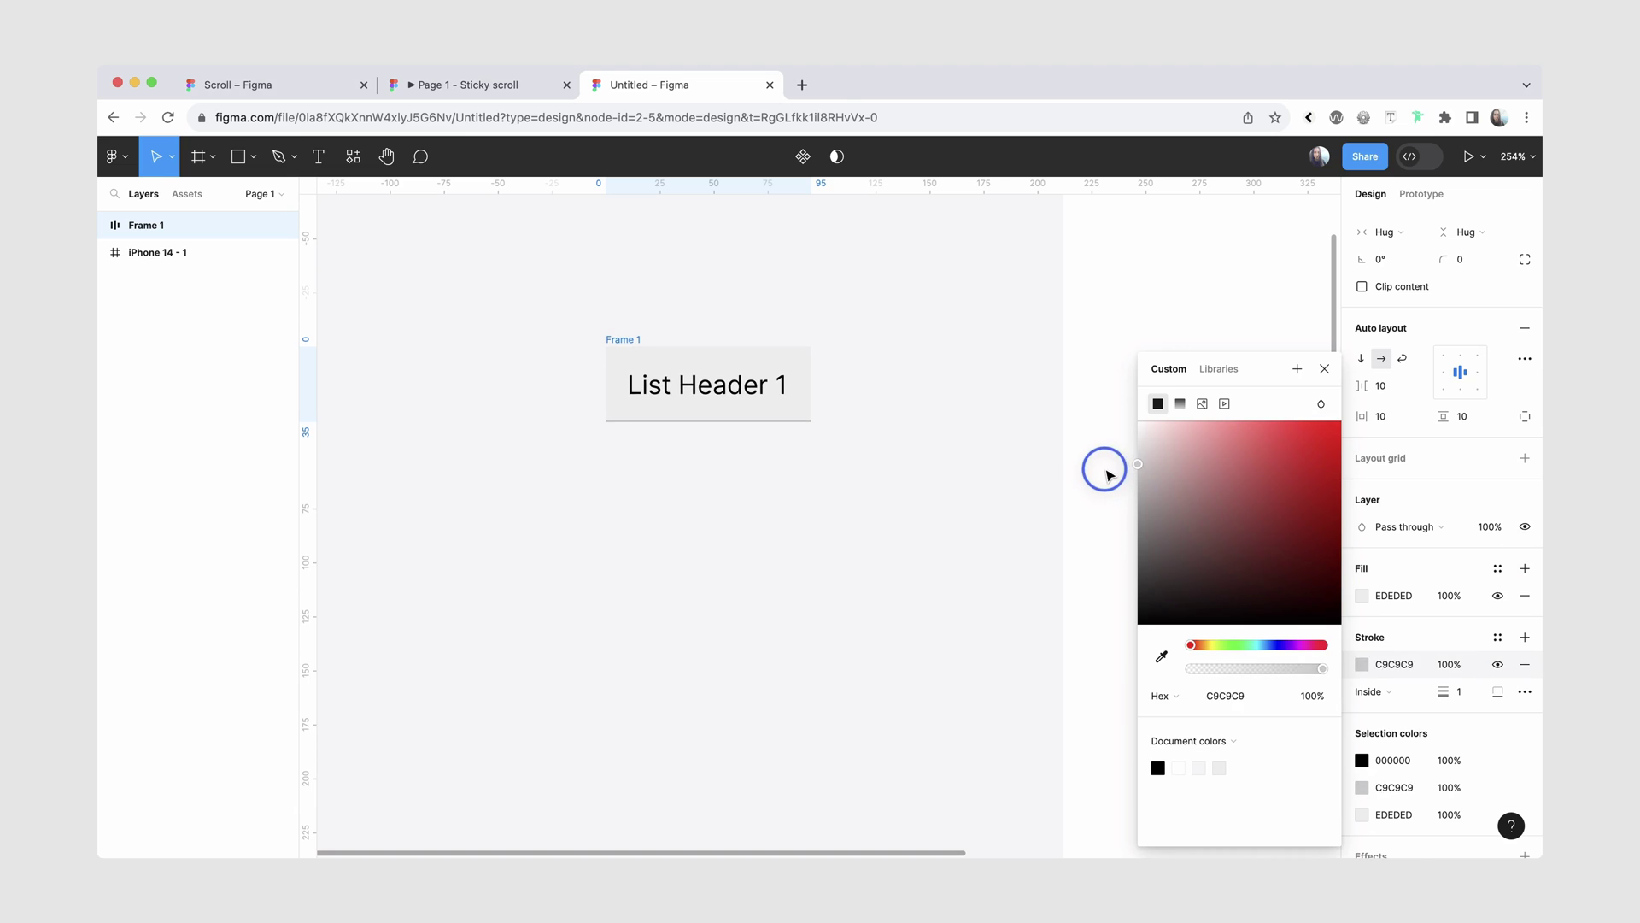
# Rename the header frame "list header" and move it into the upper-left corner of the iPhone 14 frame.
pyautogui.write('list  ')
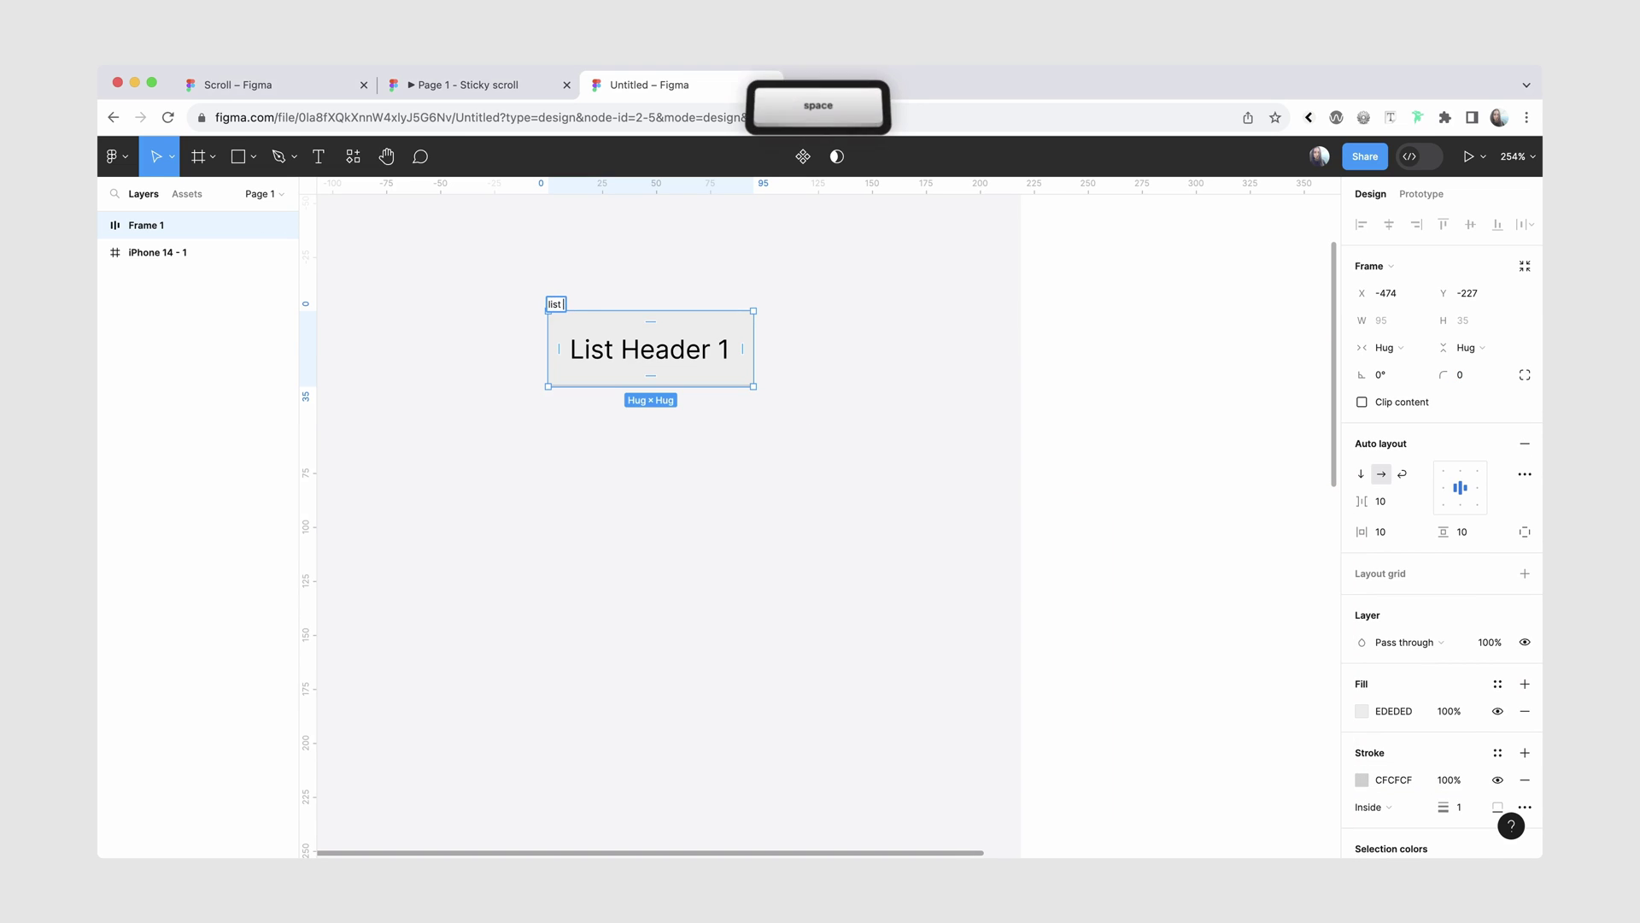
pyautogui.write('header')
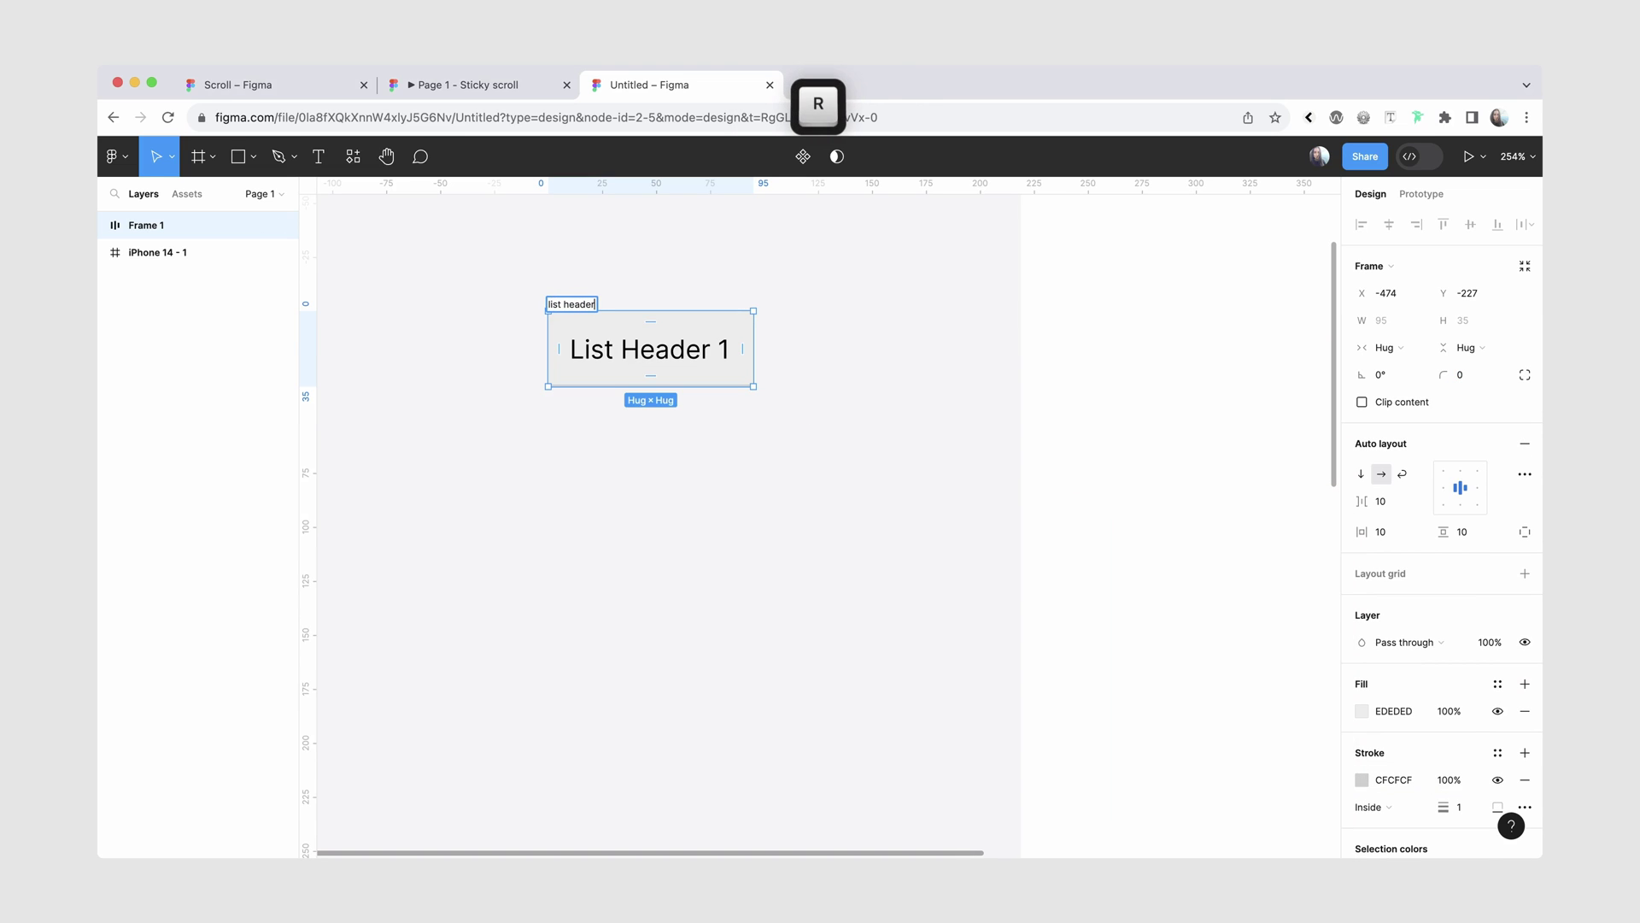
pyautogui.click(483, 305)
pyautogui.click(579, 306)
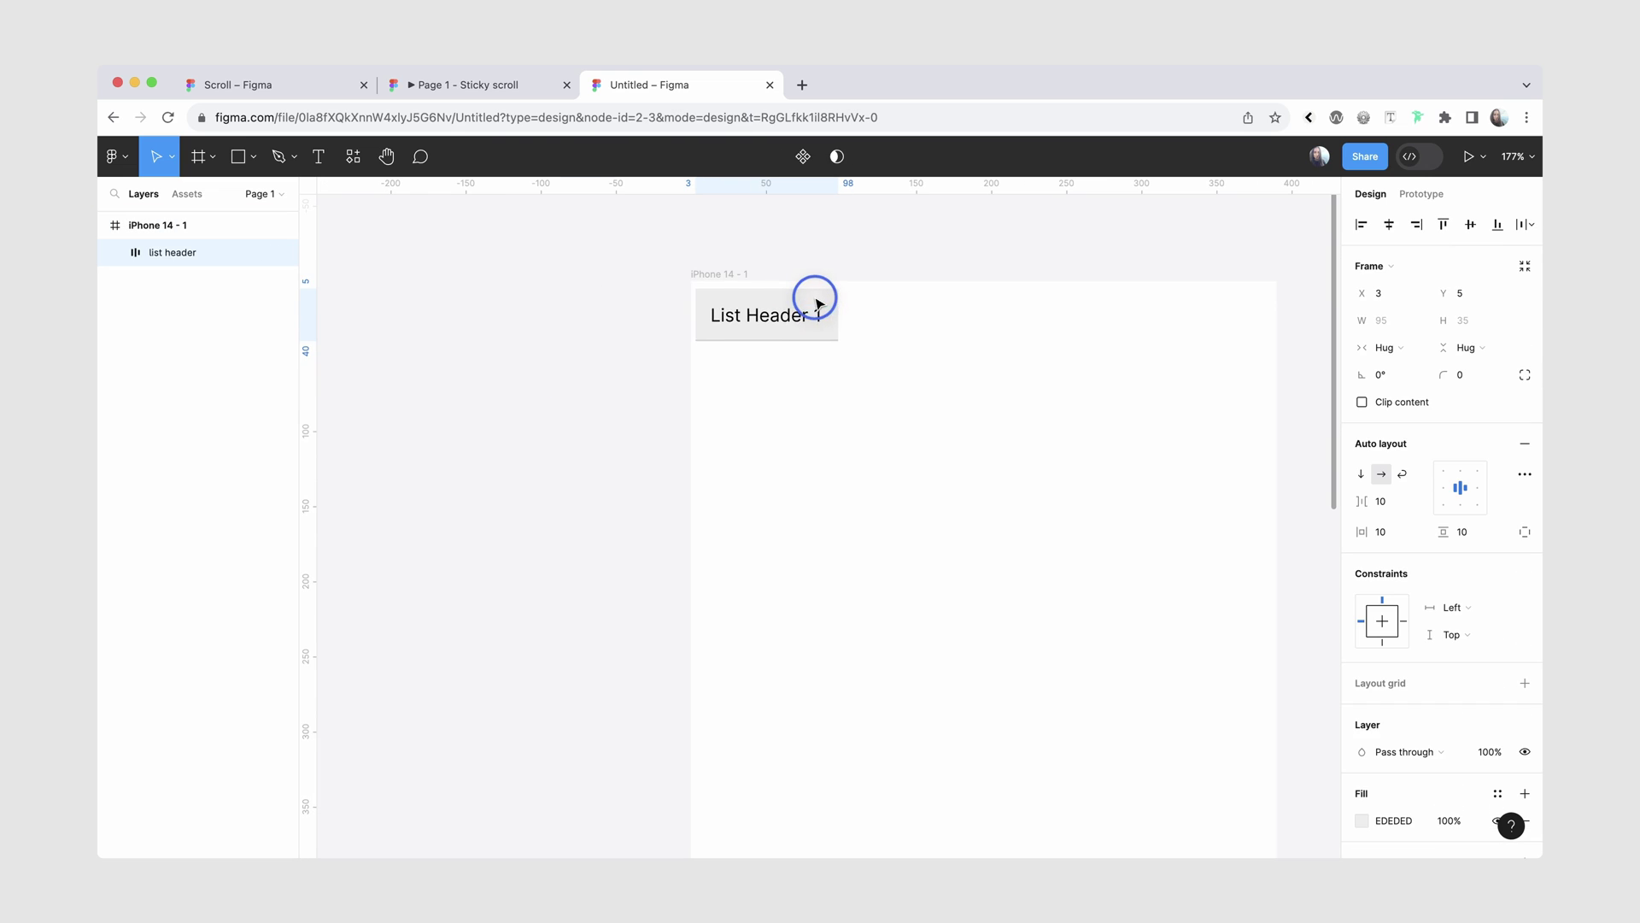
# Fit the list header across the top of the phone frame at 390 wide, with left-centre auto layout alignment and 16 padding.
pyautogui.moveTo(835, 297); pyautogui.dragTo(1278, 298)
pyautogui.click(1442, 487)
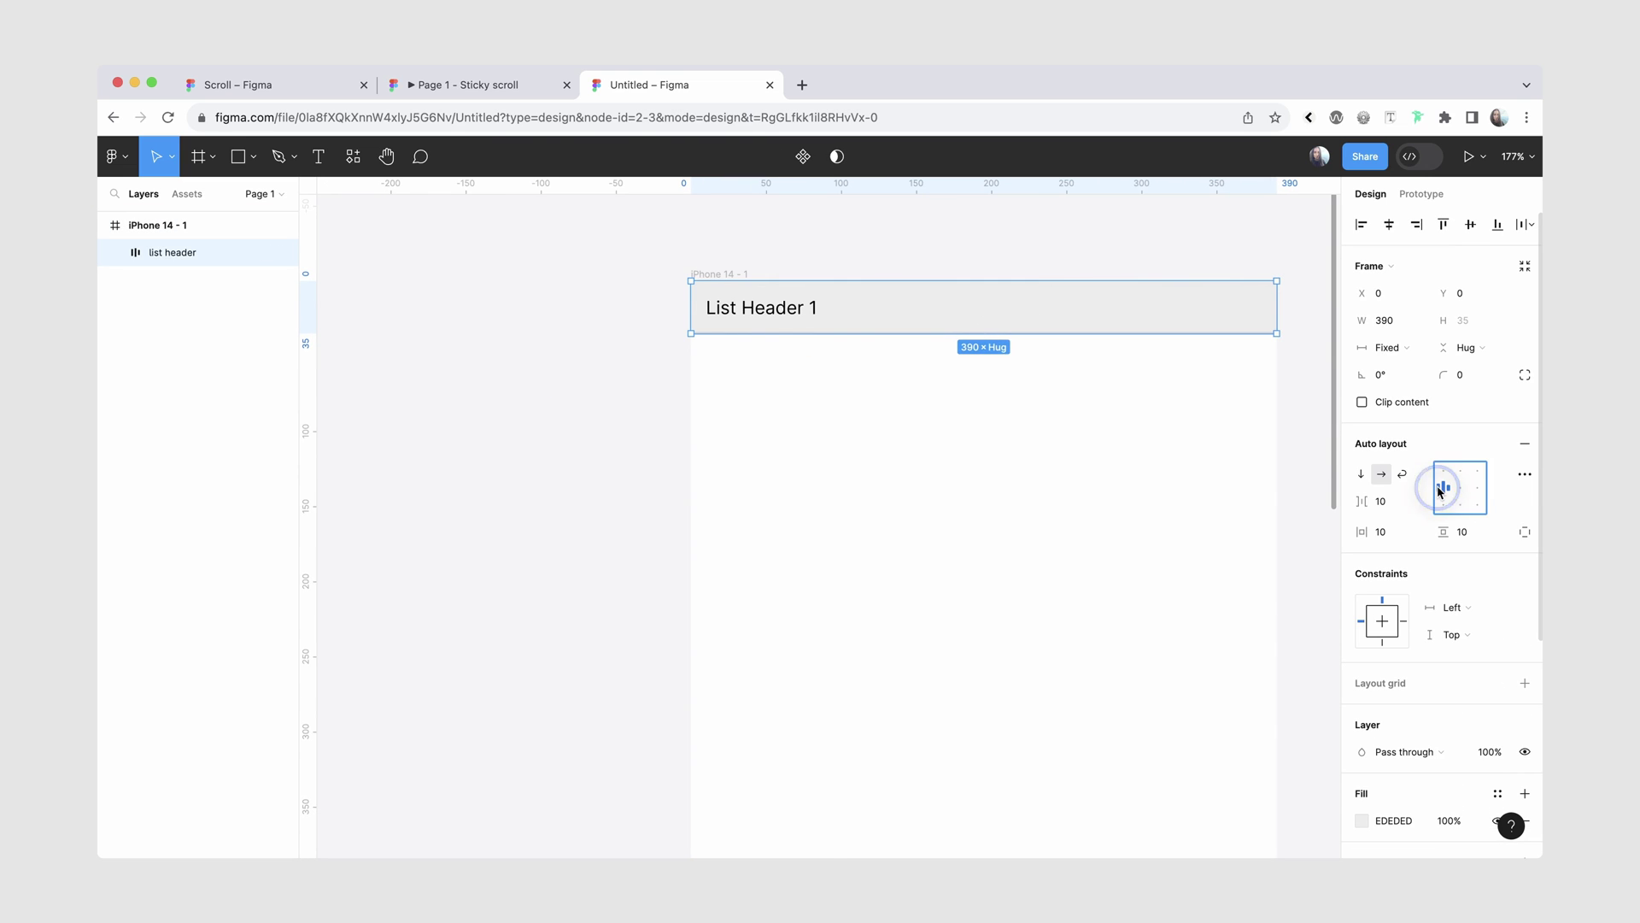
pyautogui.click(1462, 532)
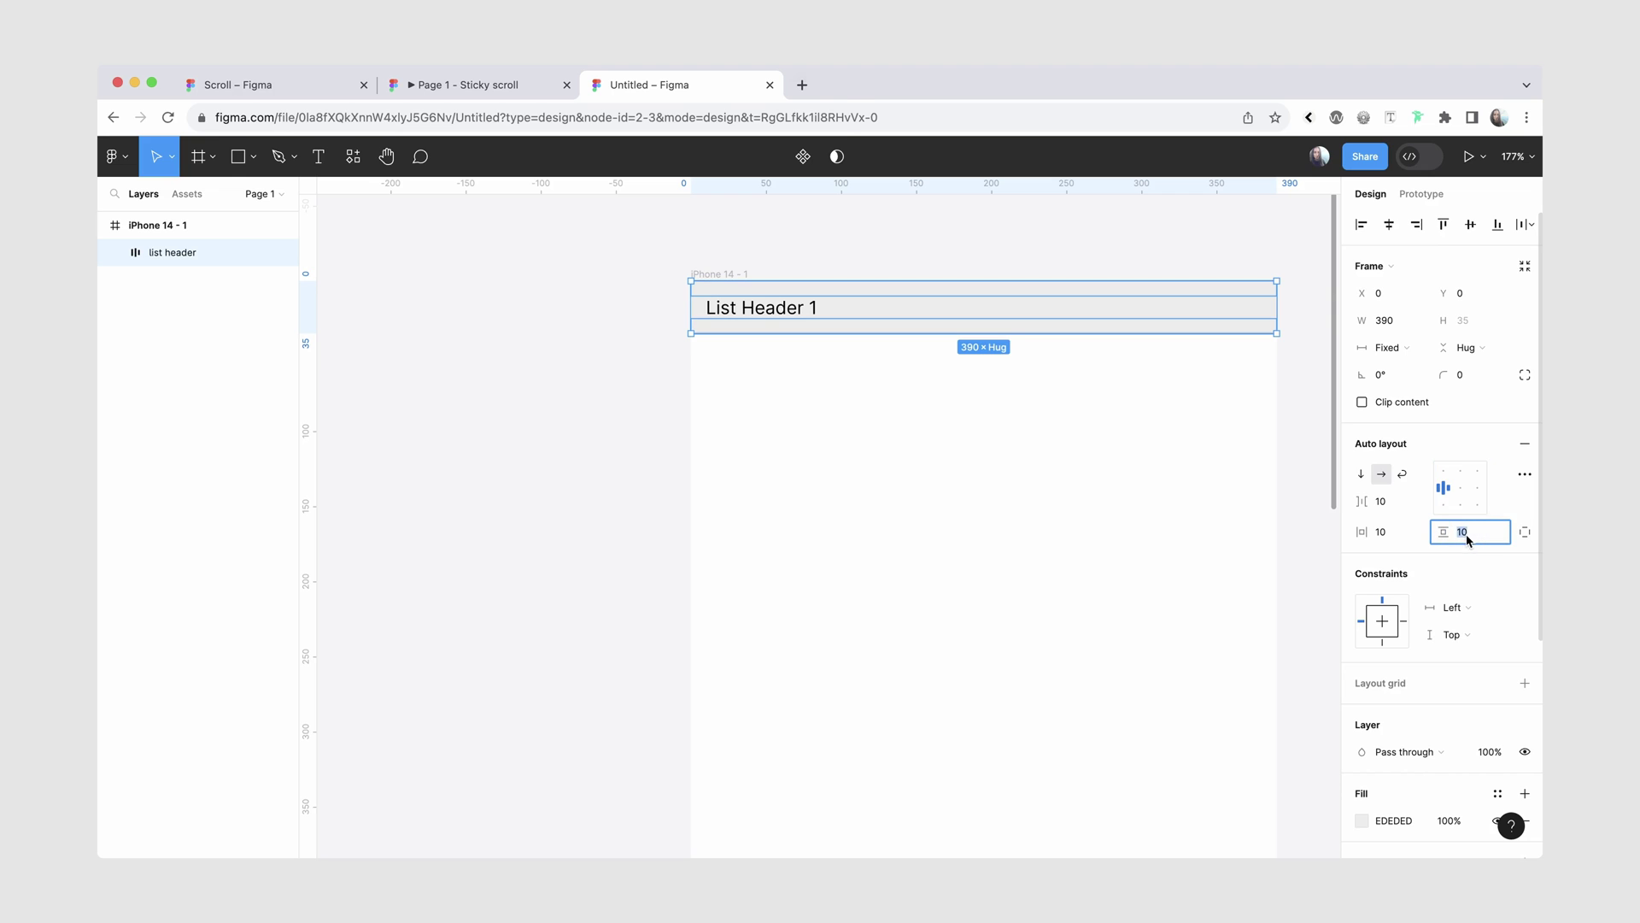
pyautogui.write('16')
pyautogui.press('Return')
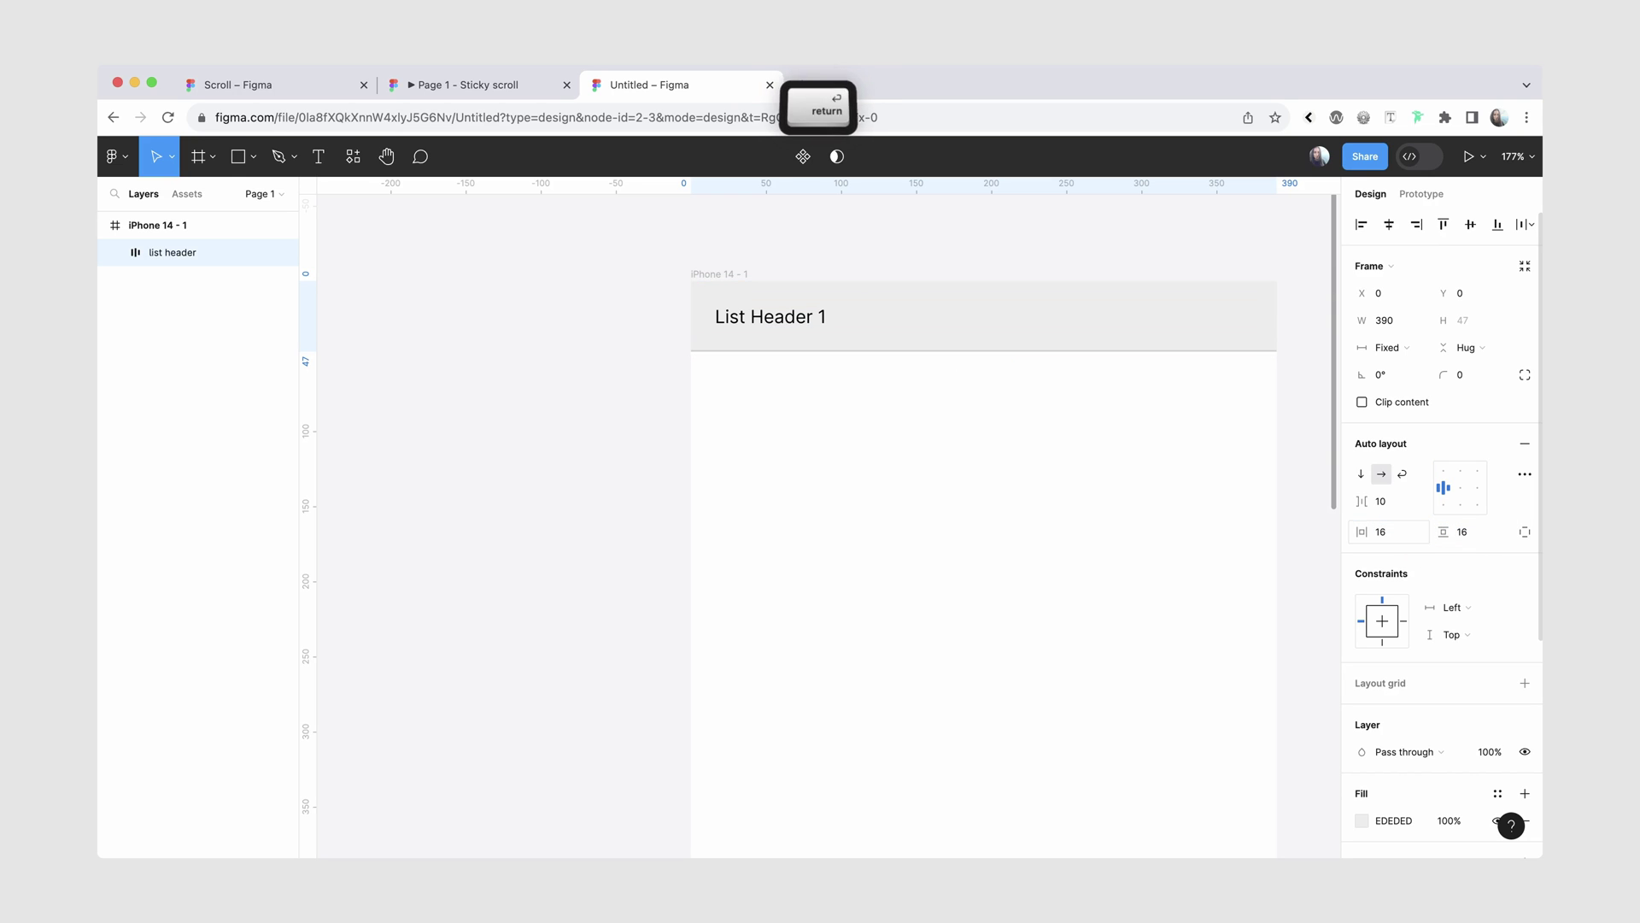
# Set the List Header 1 text weight to Semi Bold.
pyautogui.click(1401, 512)
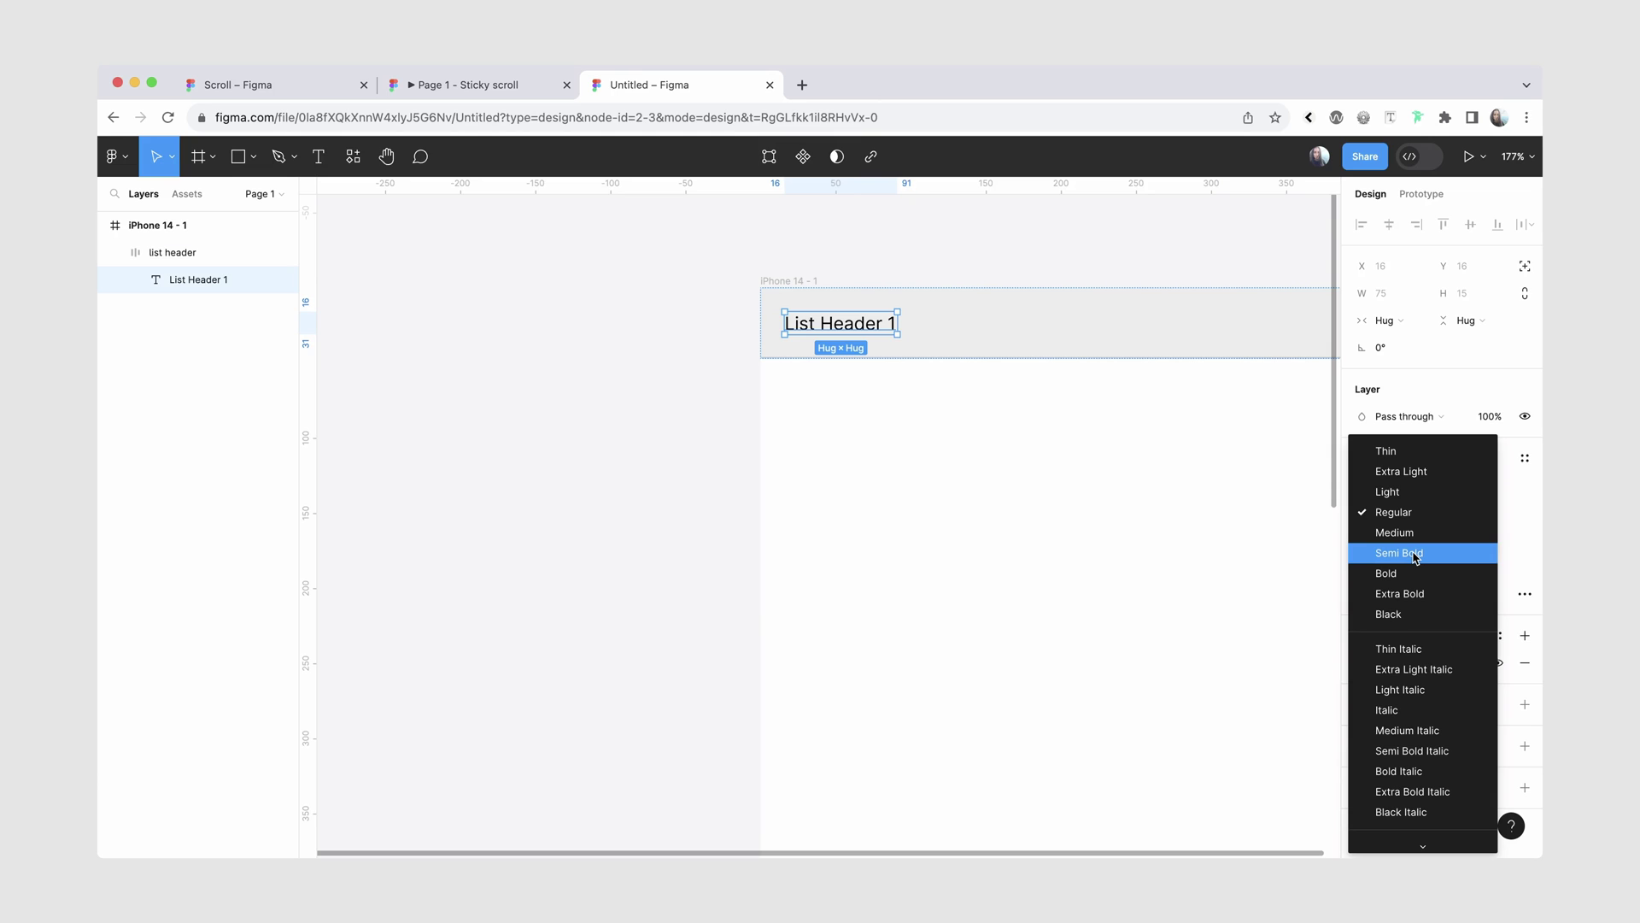
pyautogui.click(1415, 553)
pyautogui.click(1114, 466)
# Duplicate the list header a short gap below the original, at Y 69, and change the copy's fill to white FFFFFF.
pyautogui.scroll(-5, 857, 282)
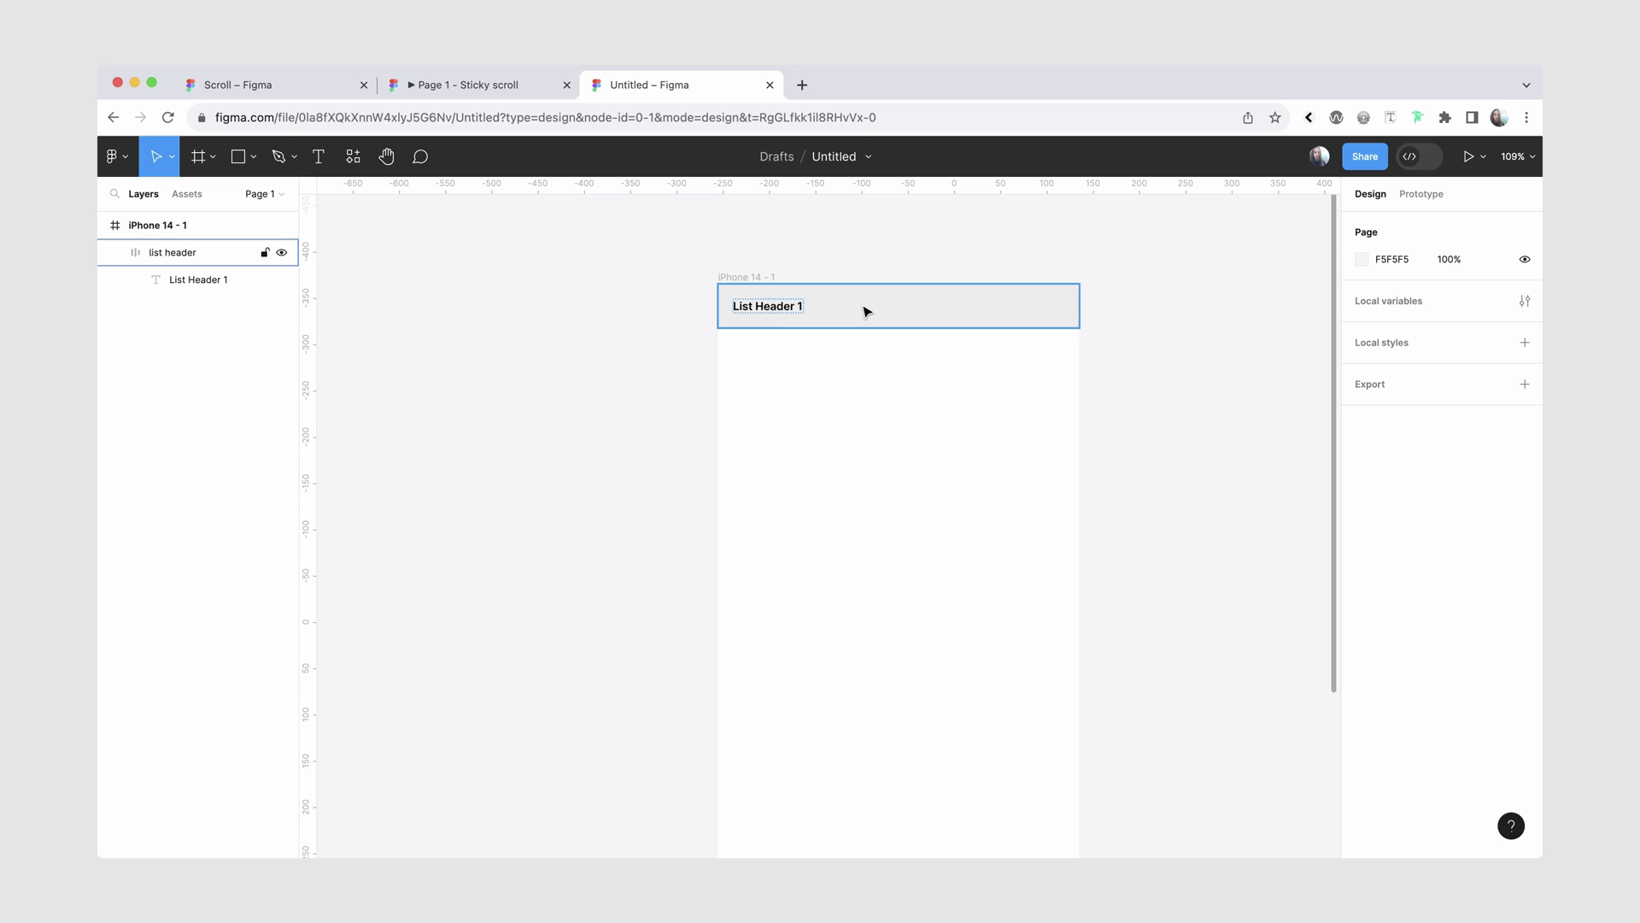
pyautogui.click(865, 311)
pyautogui.moveTo(865, 311); pyautogui.dragTo(866, 373)
pyautogui.scroll(5, 866, 375)
pyautogui.scroll(-2, 1373, 726)
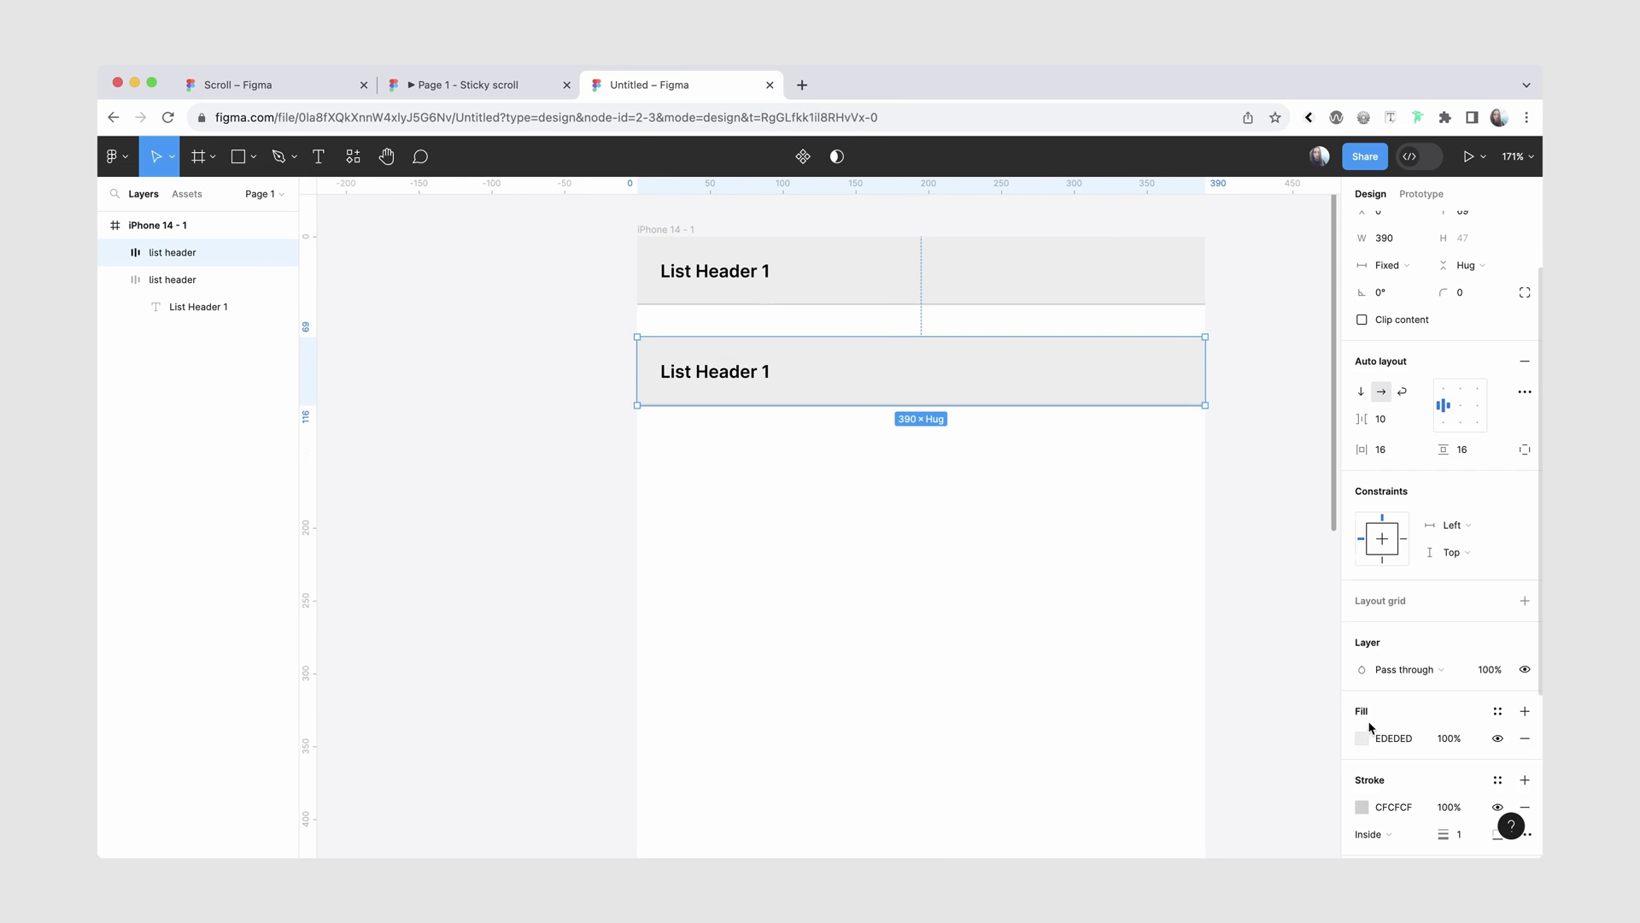
pyautogui.click(1362, 738)
pyautogui.moveTo(1180, 485); pyautogui.dragTo(1114, 385)
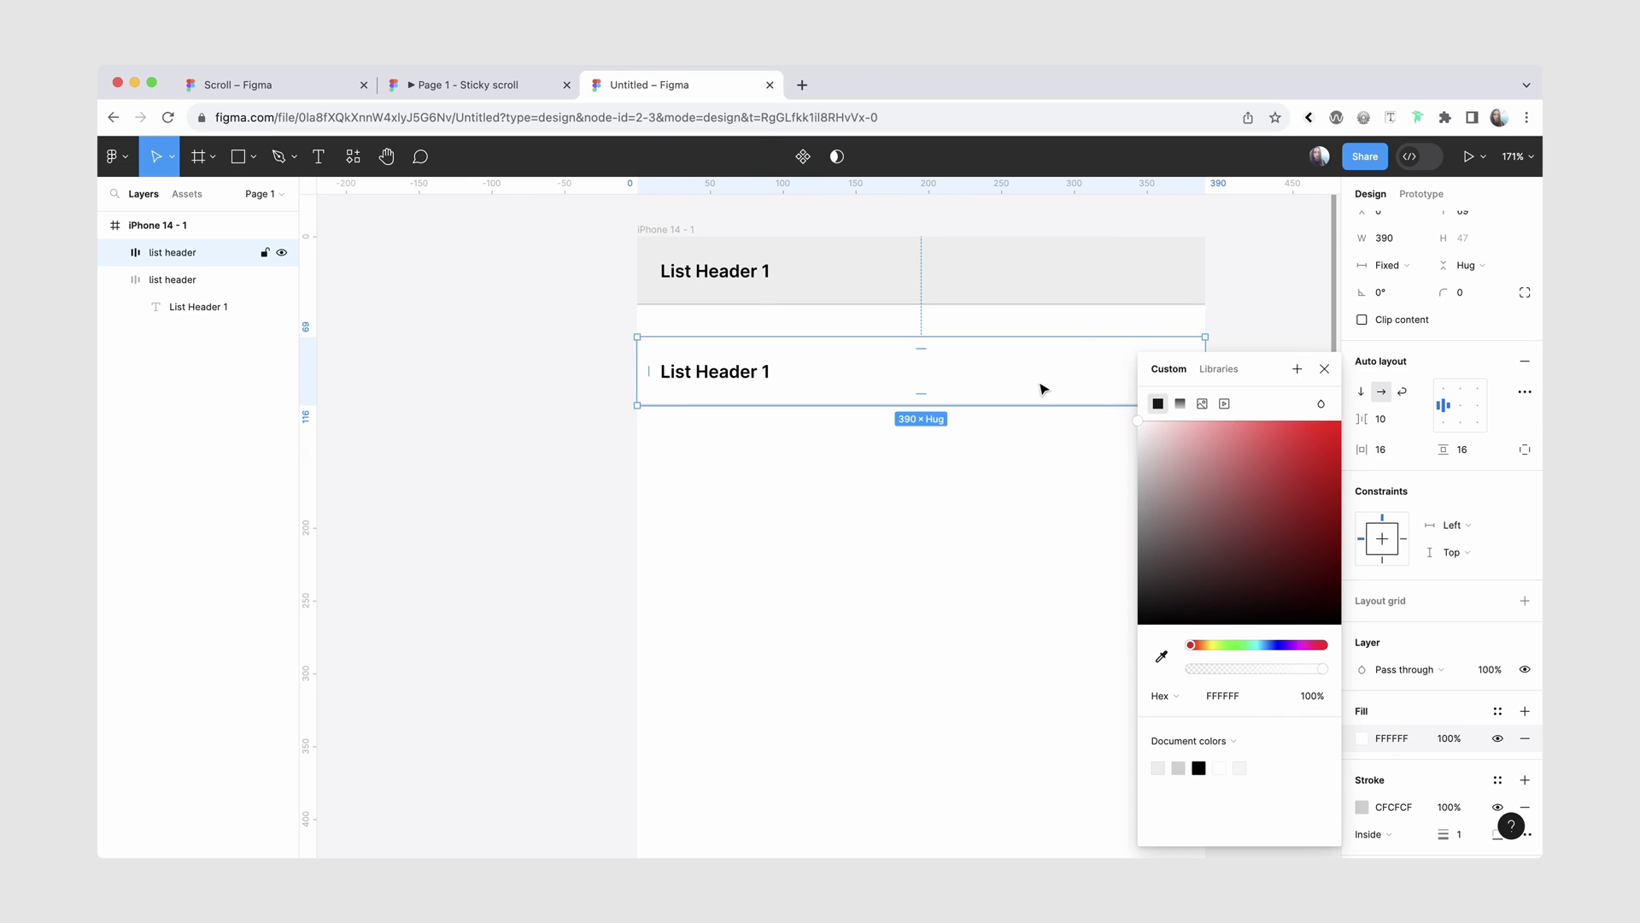
# Set the white row's text weight to Regular and change its wording to "List Item".
pyautogui.doubleClick(722, 367)
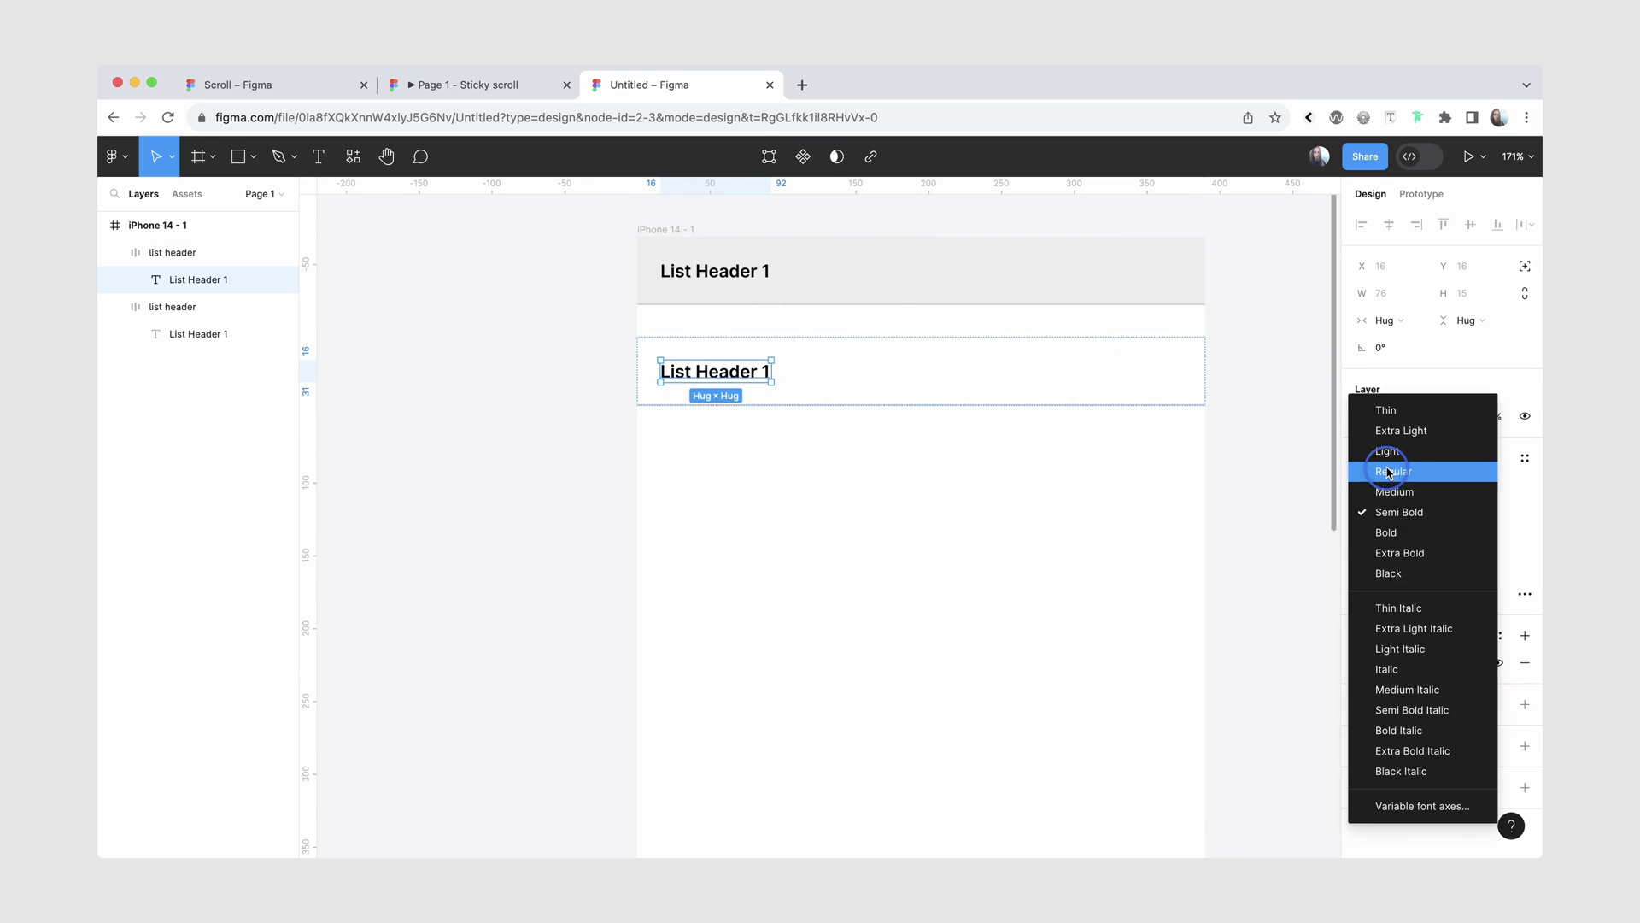
pyautogui.click(1388, 472)
pyautogui.doubleClick(736, 371)
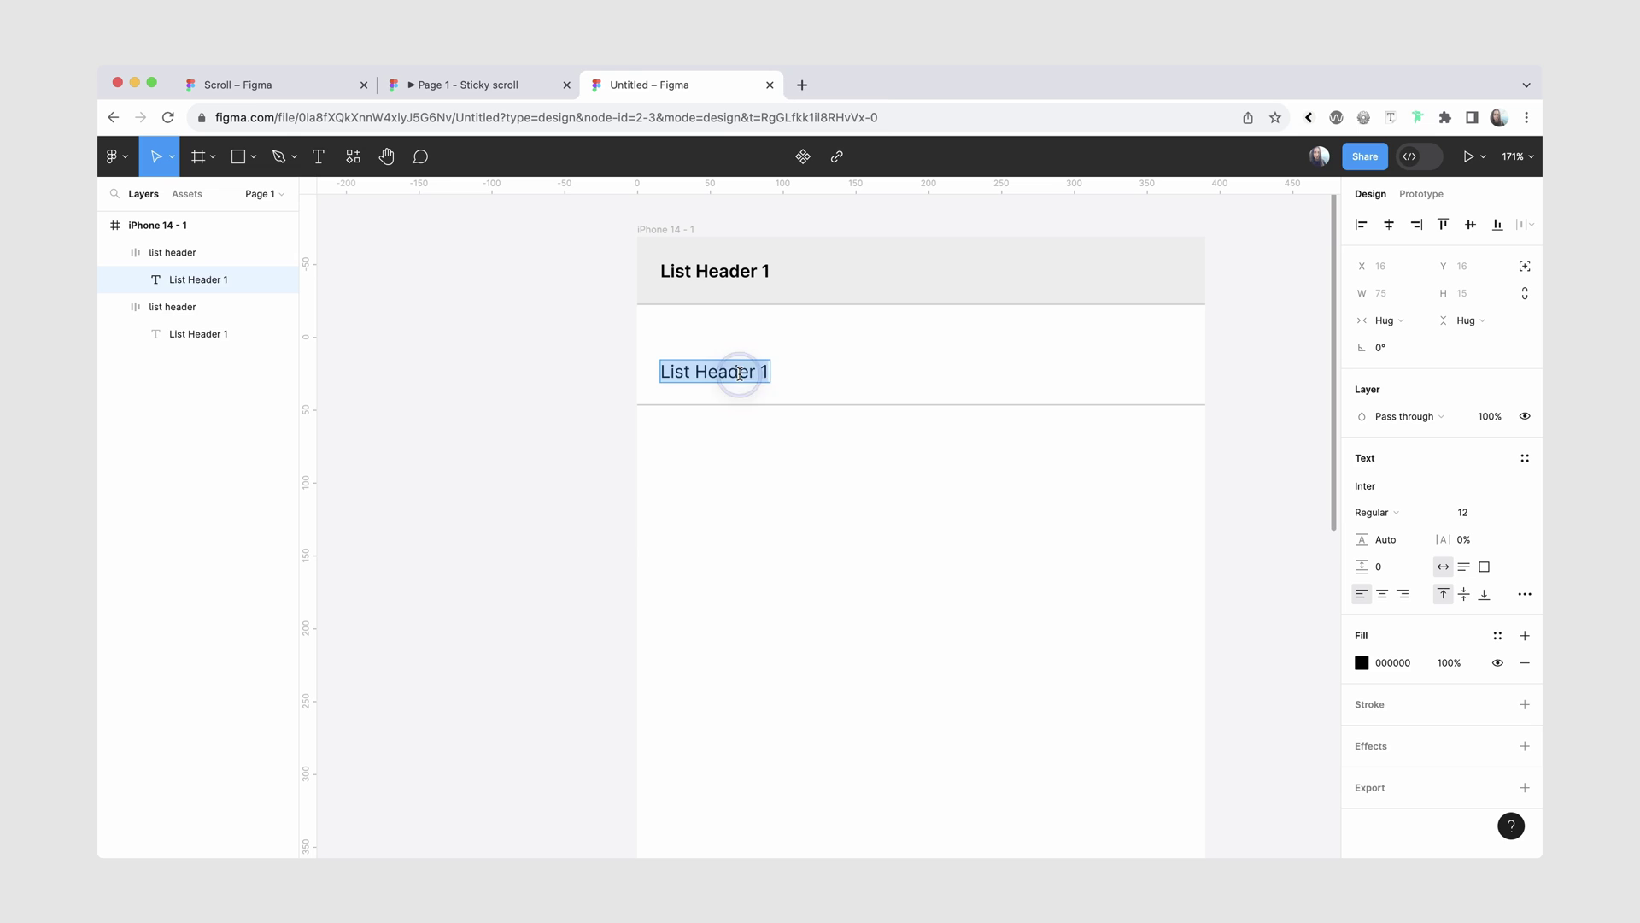
pyautogui.write('List Item')
pyautogui.click(851, 374)
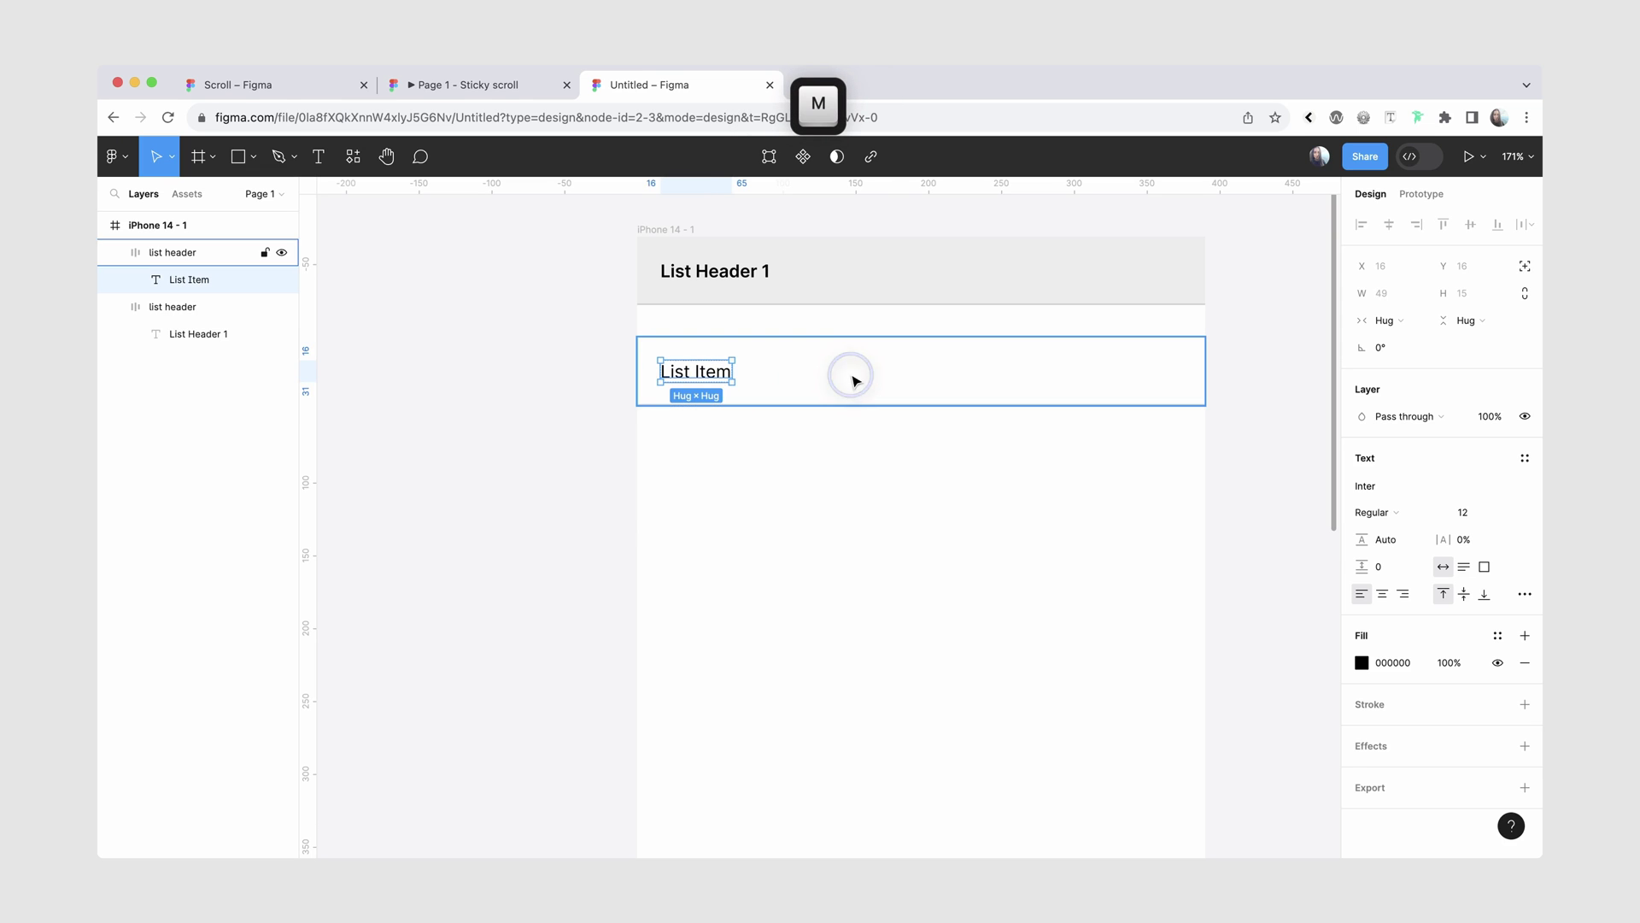
# Duplicate the List Item row directly beneath itself and rename both row layers "list item".
pyautogui.moveTo(794, 371); pyautogui.dragTo(799, 426)
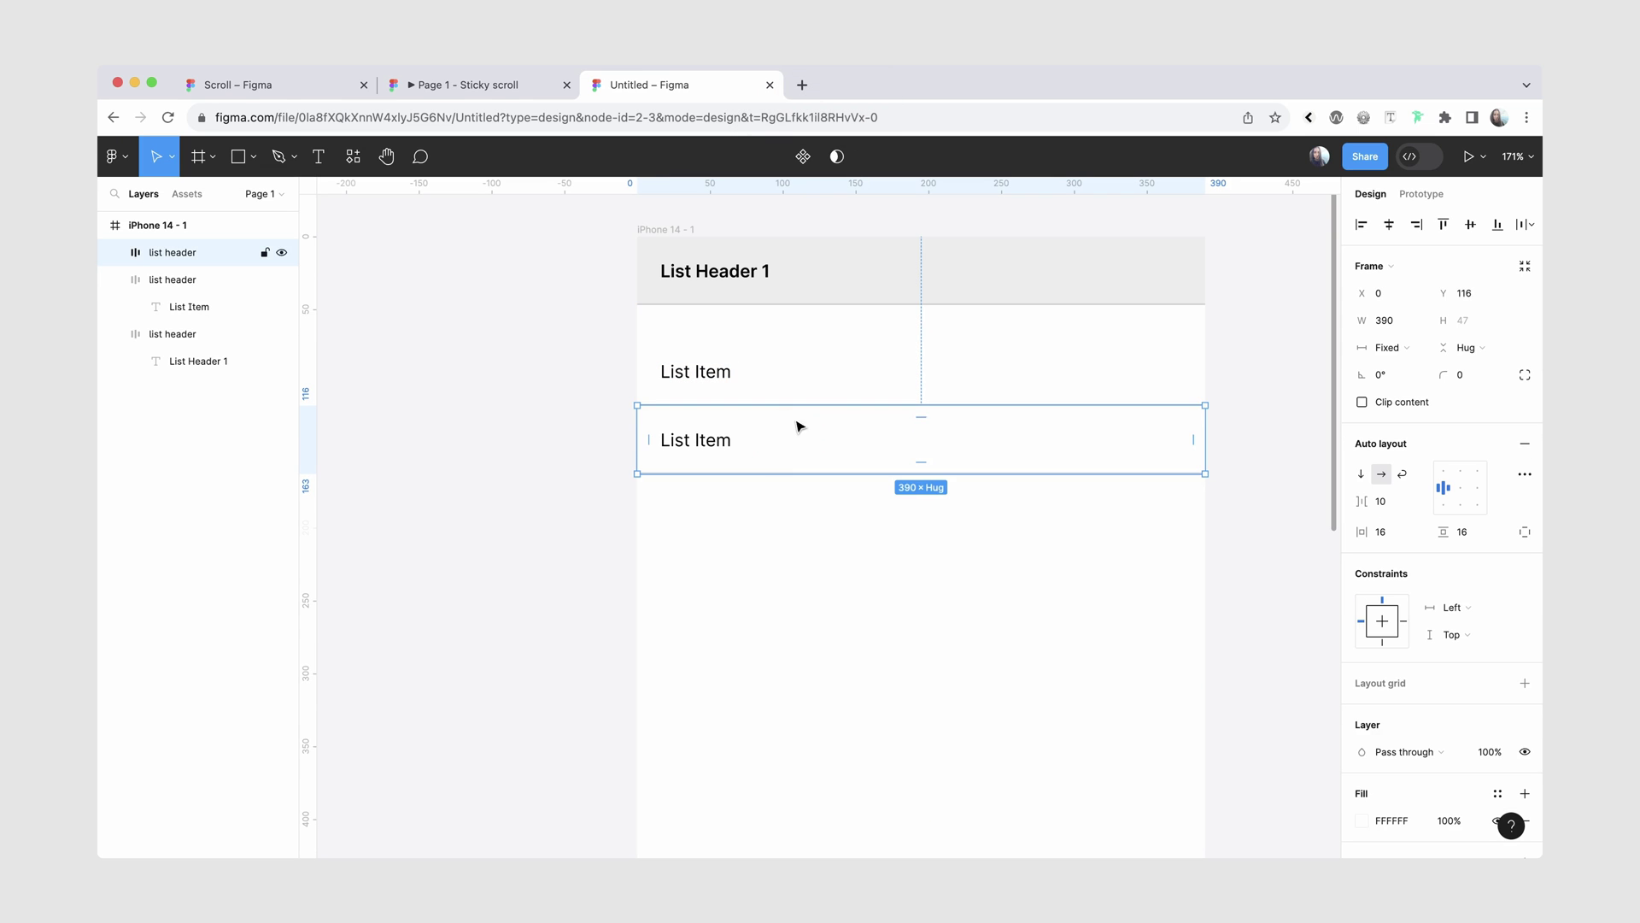
pyautogui.keyDown('shift'); pyautogui.click(802, 376); pyautogui.keyUp('shift')
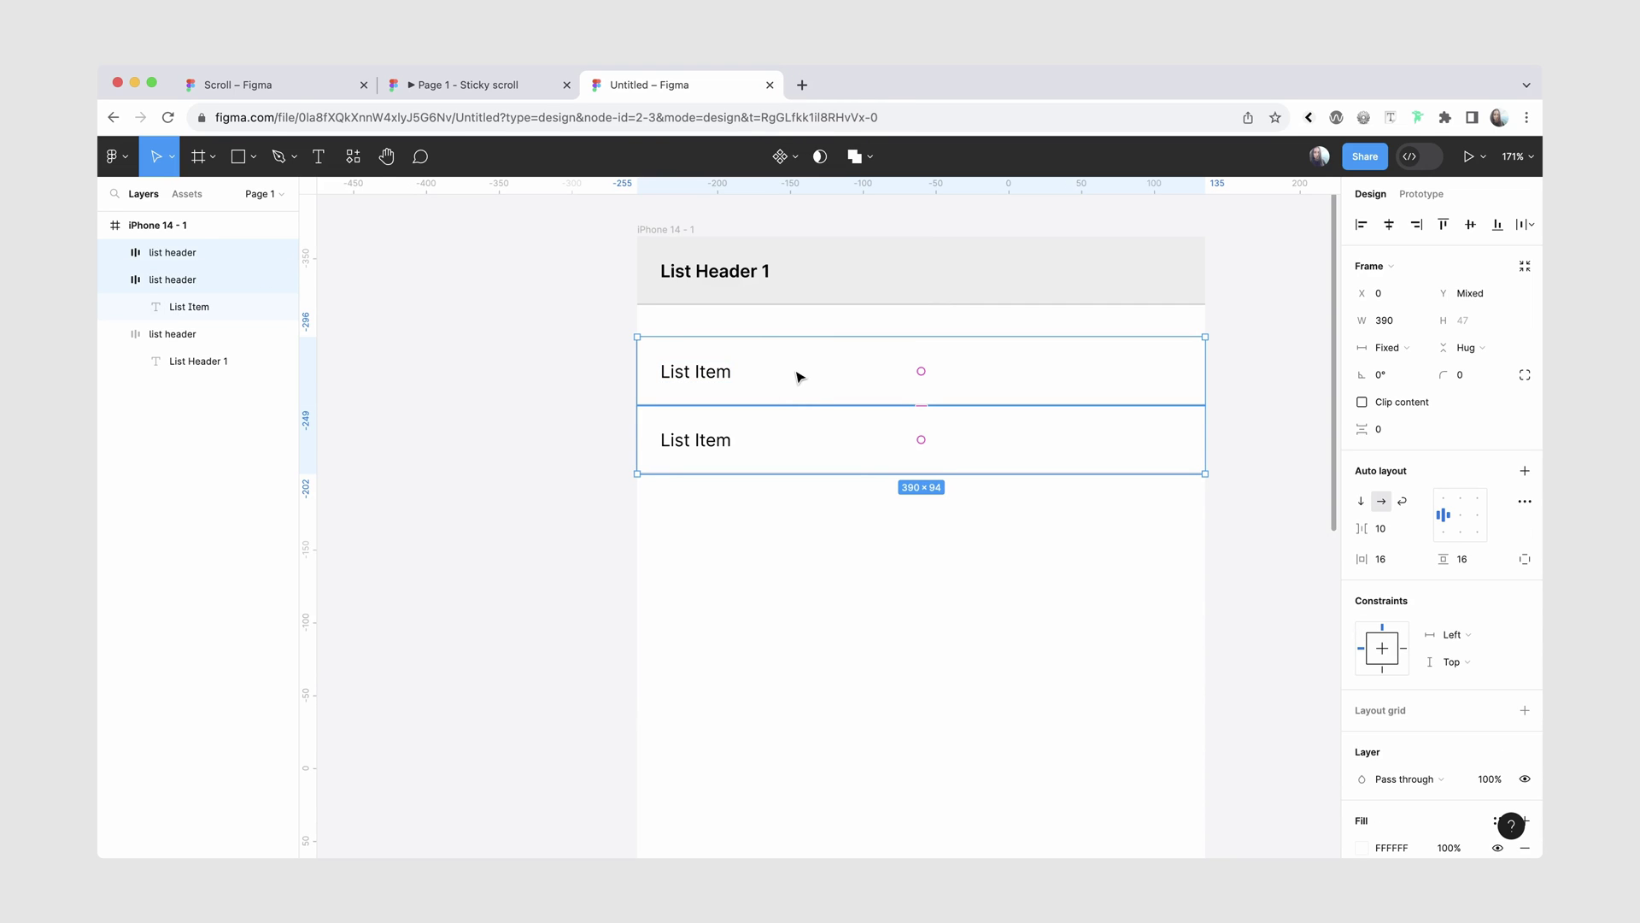
pyautogui.press('super+r')
pyautogui.write('list item')
pyautogui.press('Return')
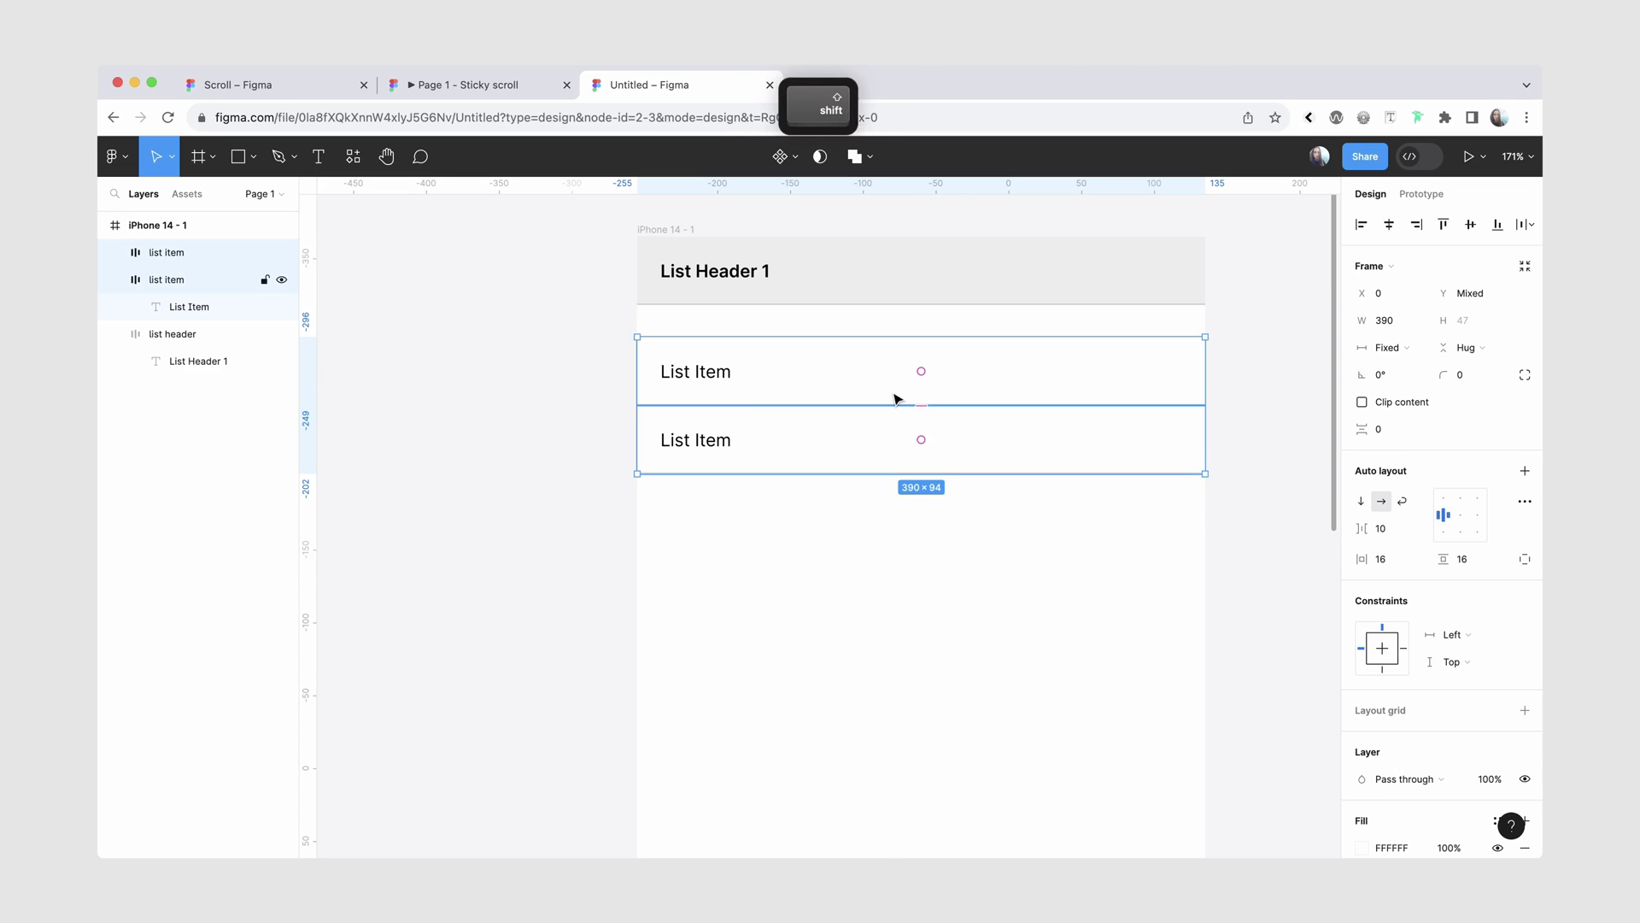
# Group the two list item rows in a vertical auto layout frame and paste five more copies of the row into it.
pyautogui.hotkey('shift', 'a')
pyautogui.click(836, 436)
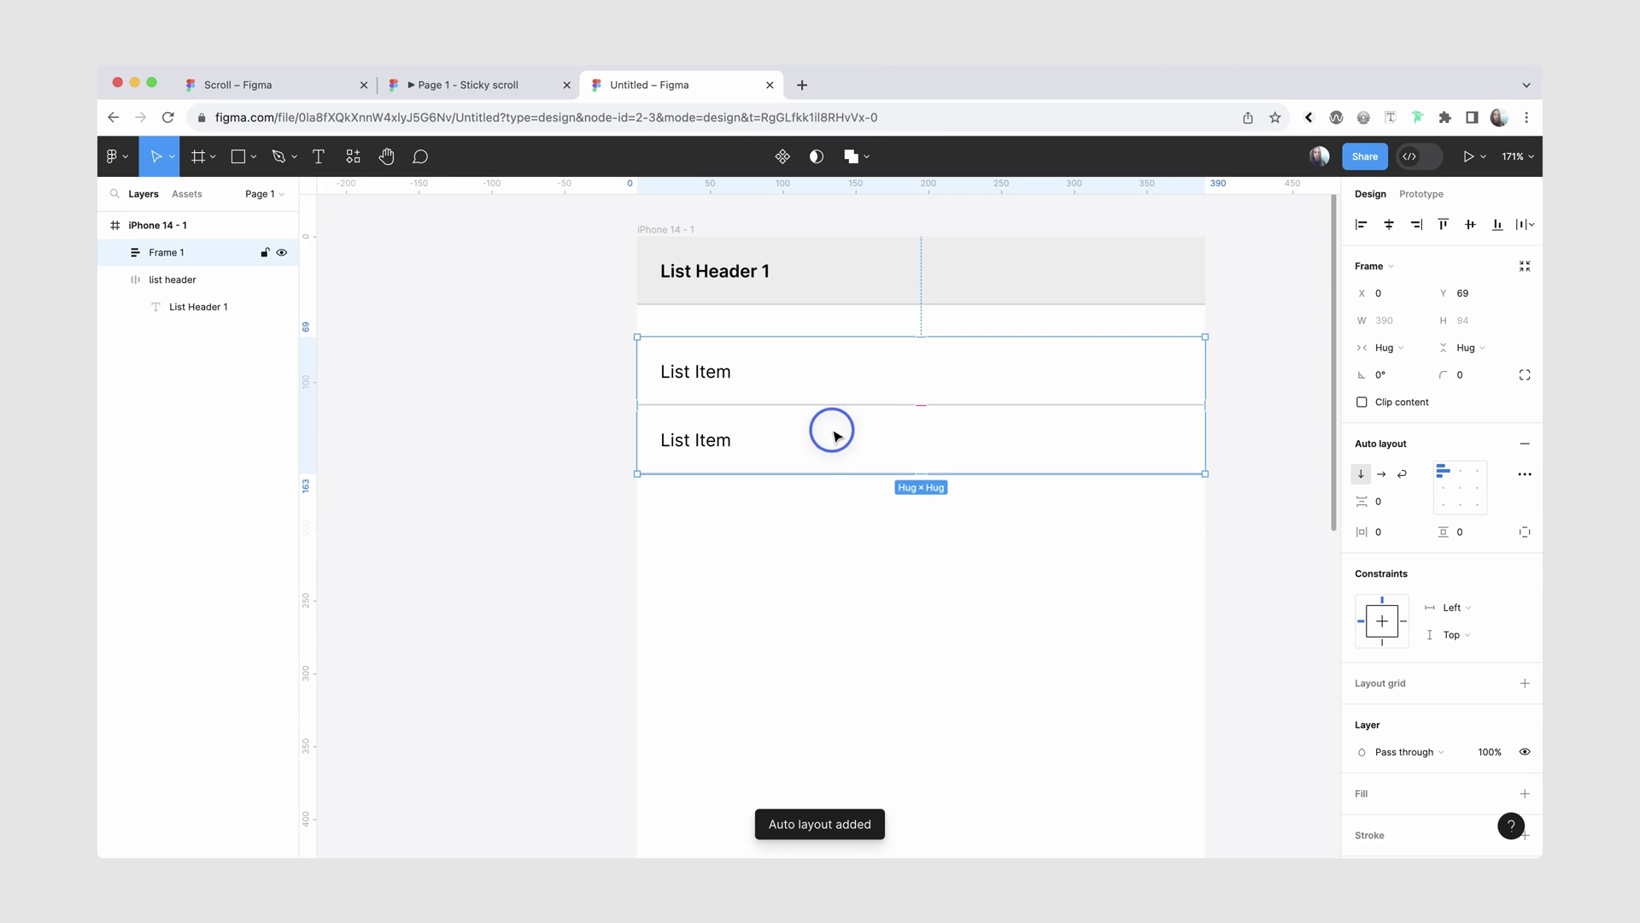
pyautogui.press('super+c')
pyautogui.press('super+v')
pyautogui.press('super+v')
pyautogui.press('super+v')
pyautogui.press('super+v')
pyautogui.press('super+v')
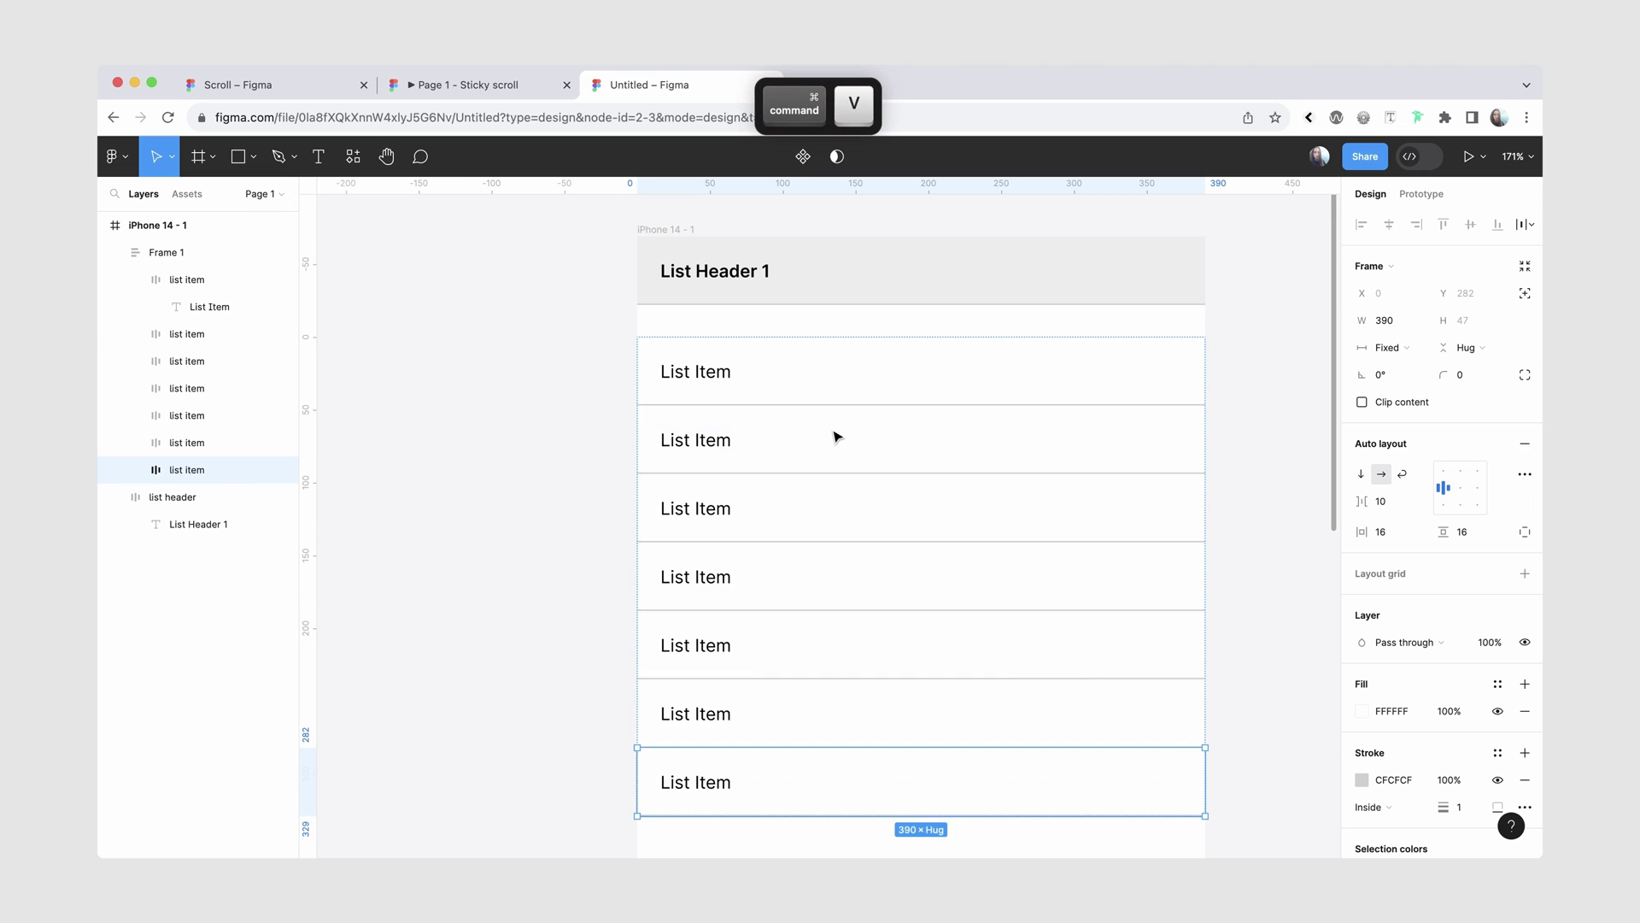
# Move the list frame up to sit directly beneath List Header 1, at Y 47.
pyautogui.scroll(-3, 837, 437)
pyautogui.scroll(-3, 836, 437)
pyautogui.click(645, 374)
pyautogui.click(838, 318)
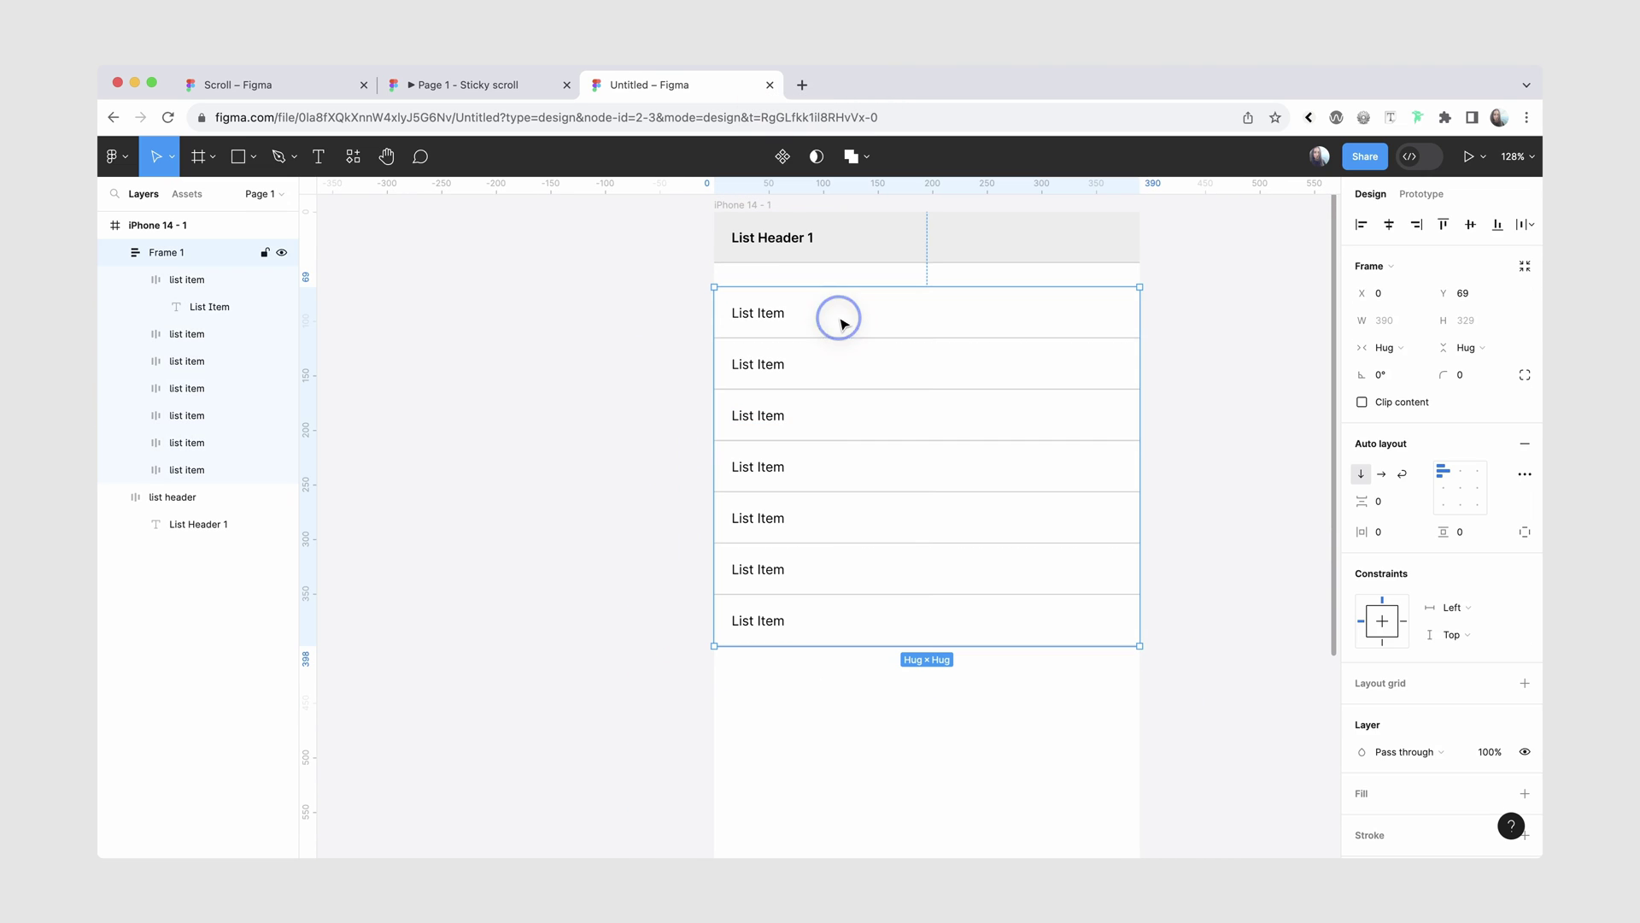
pyautogui.moveTo(841, 323); pyautogui.dragTo(894, 290)
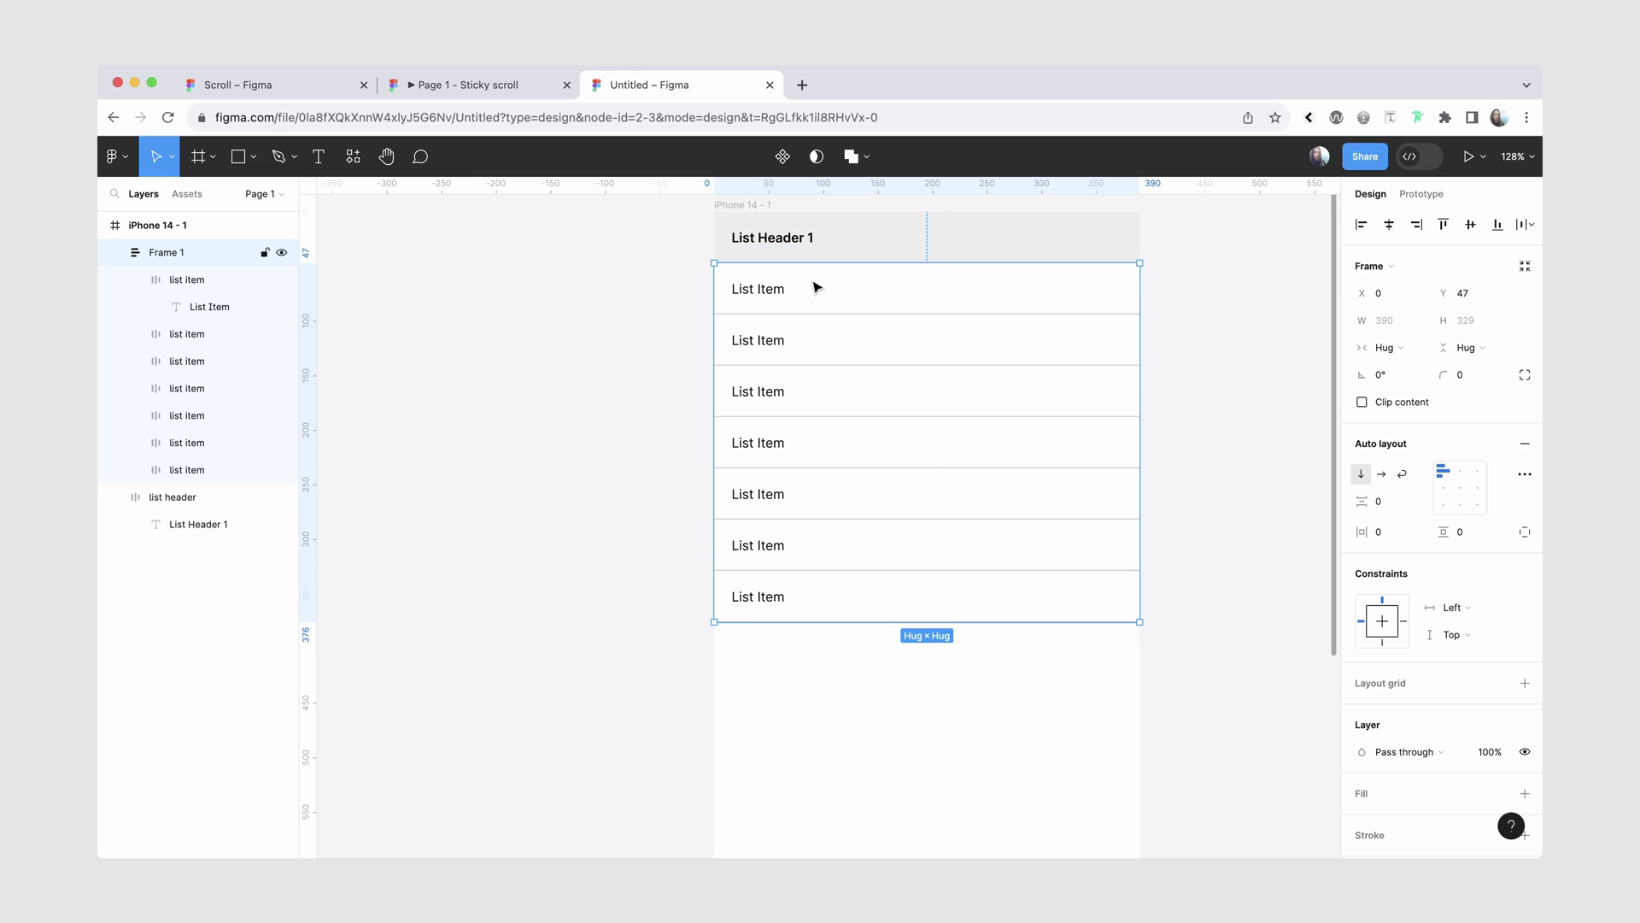
# Duplicate the header together with its seven-item list directly below the first section in the phone frame.
pyautogui.keyDown('shift'); pyautogui.click(818, 242); pyautogui.keyUp('shift')
pyautogui.scroll(-1, 825, 246)
pyautogui.scroll(-4, 825, 245)
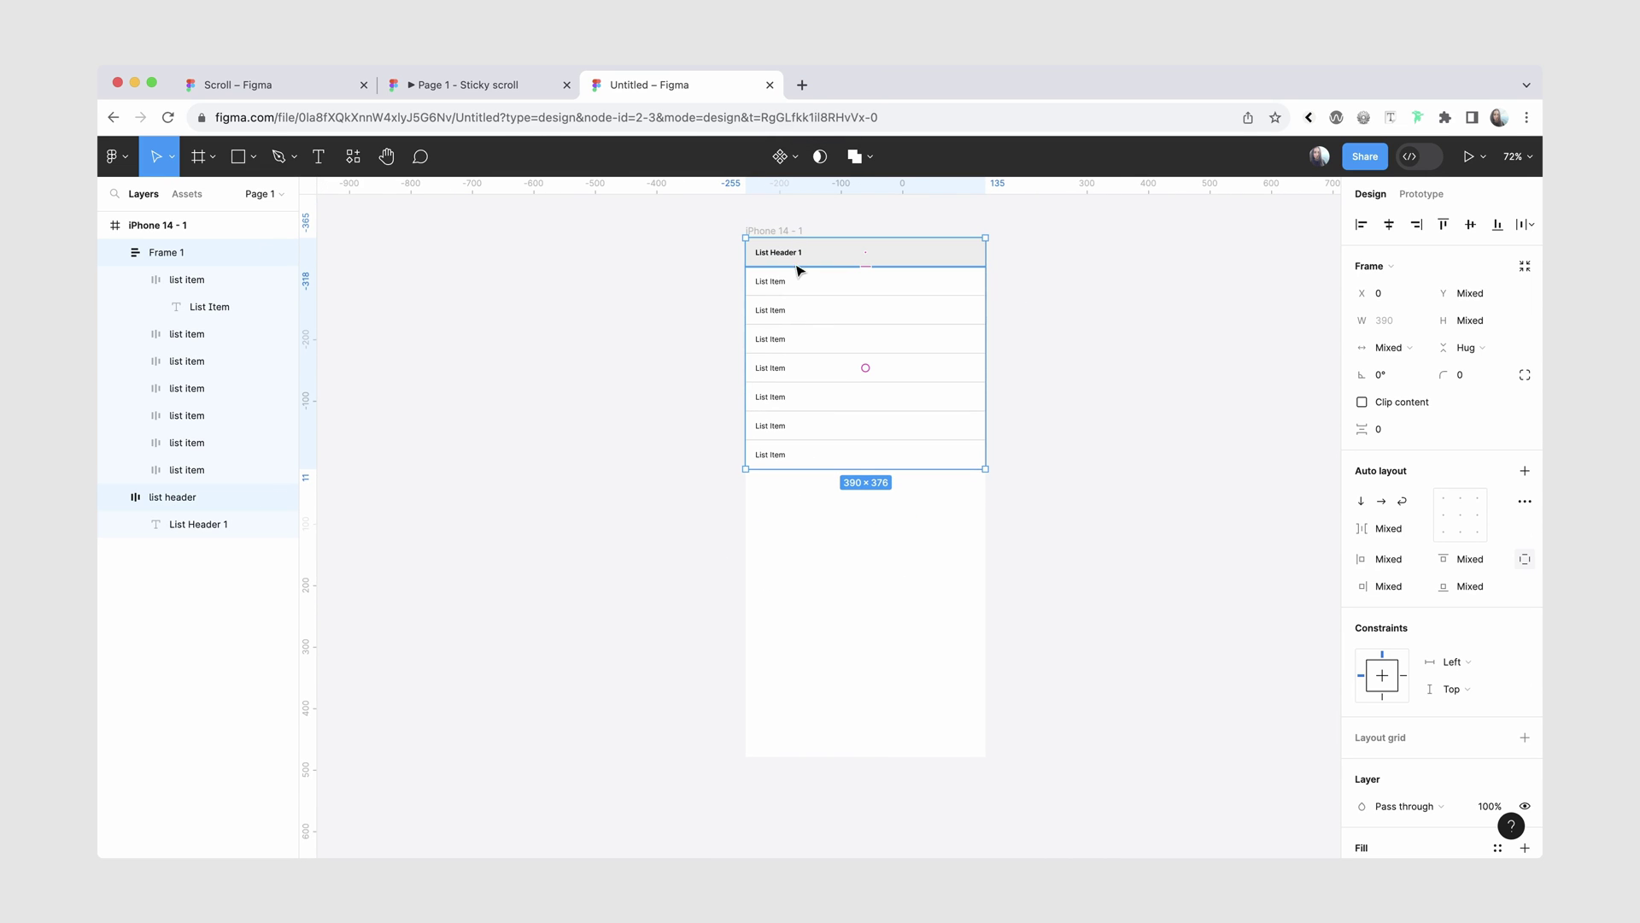
pyautogui.moveTo(798, 307); pyautogui.dragTo(798, 537)
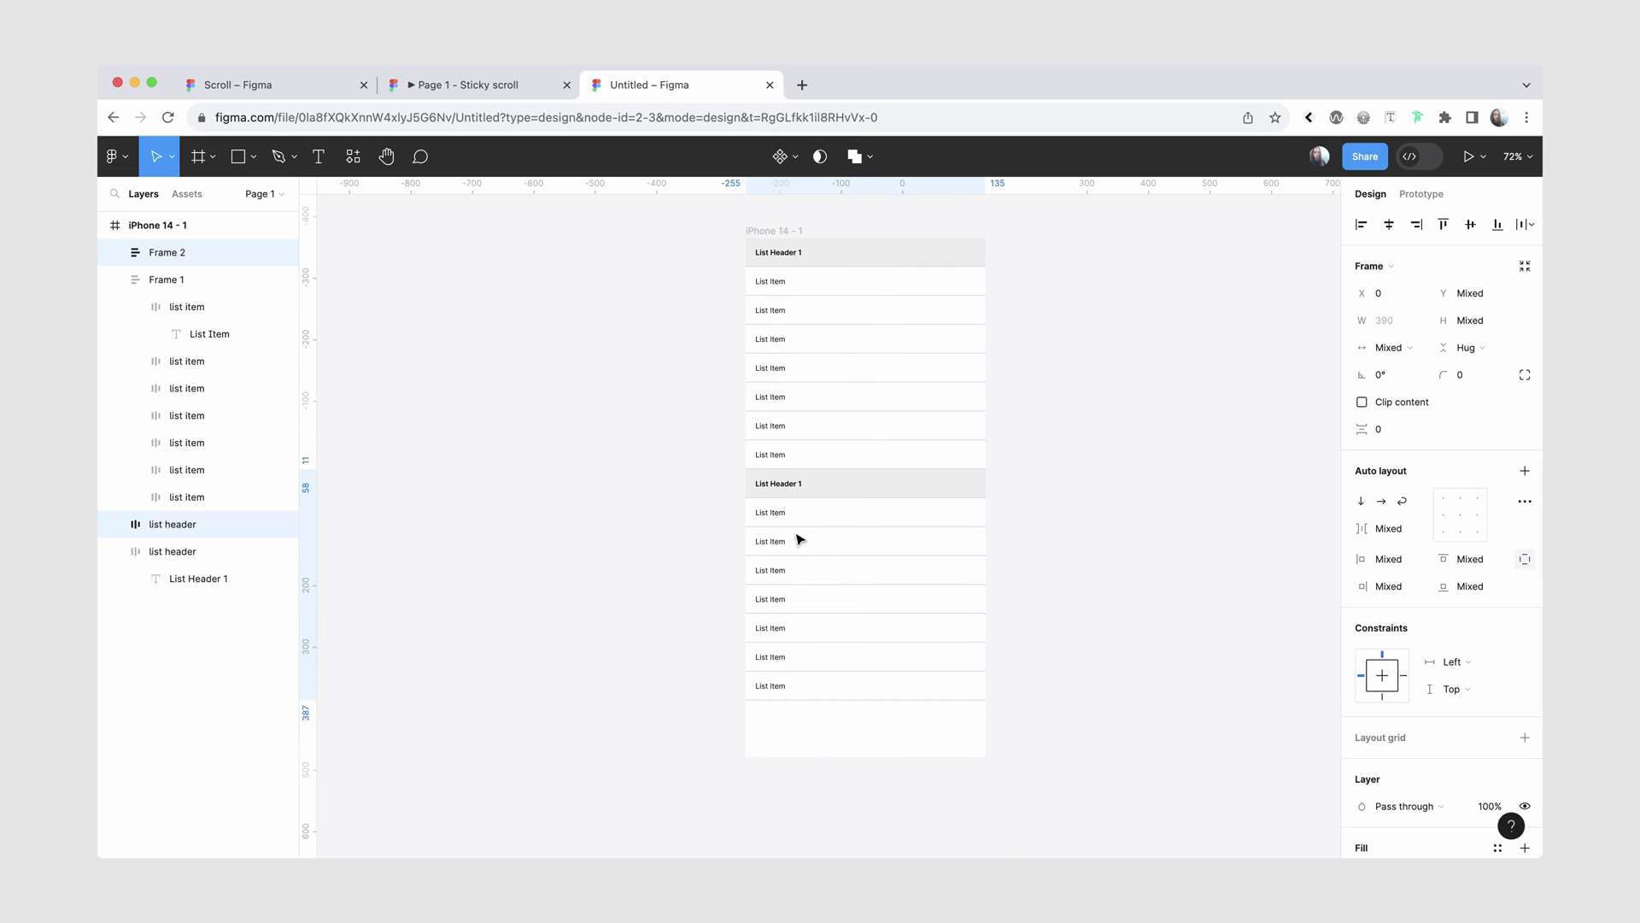
# Change the second section's header text to "List Header 2".
pyautogui.doubleClick(791, 489)
pyautogui.scroll(6, 820, 484)
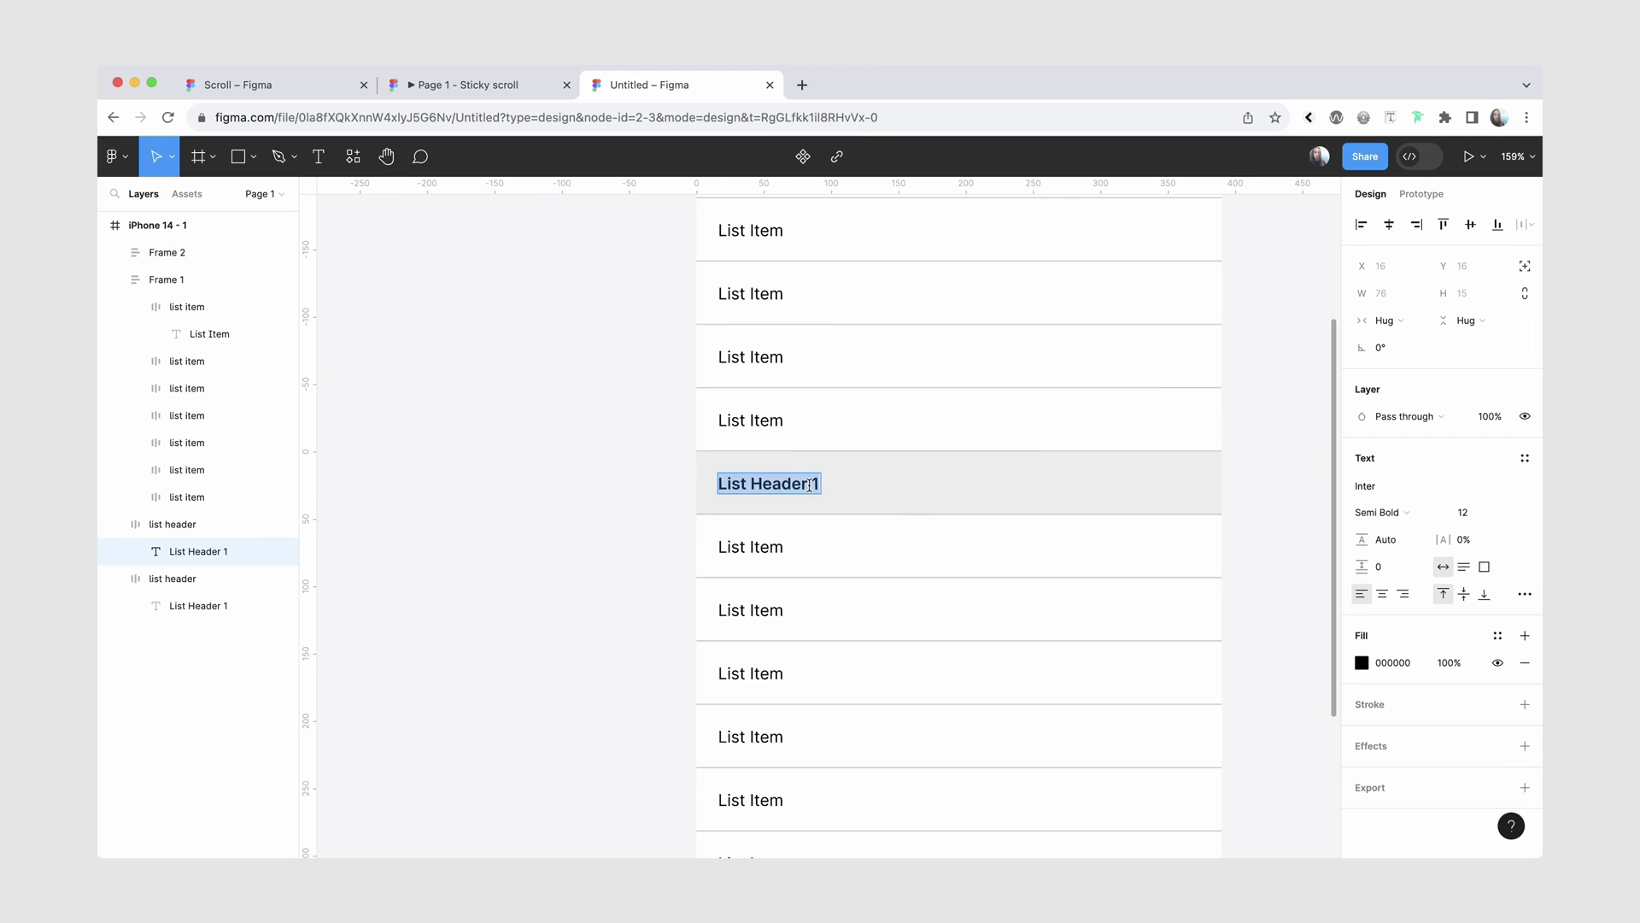
pyautogui.write('2')
pyautogui.press('Escape')
pyautogui.scroll(-5, 662, 494)
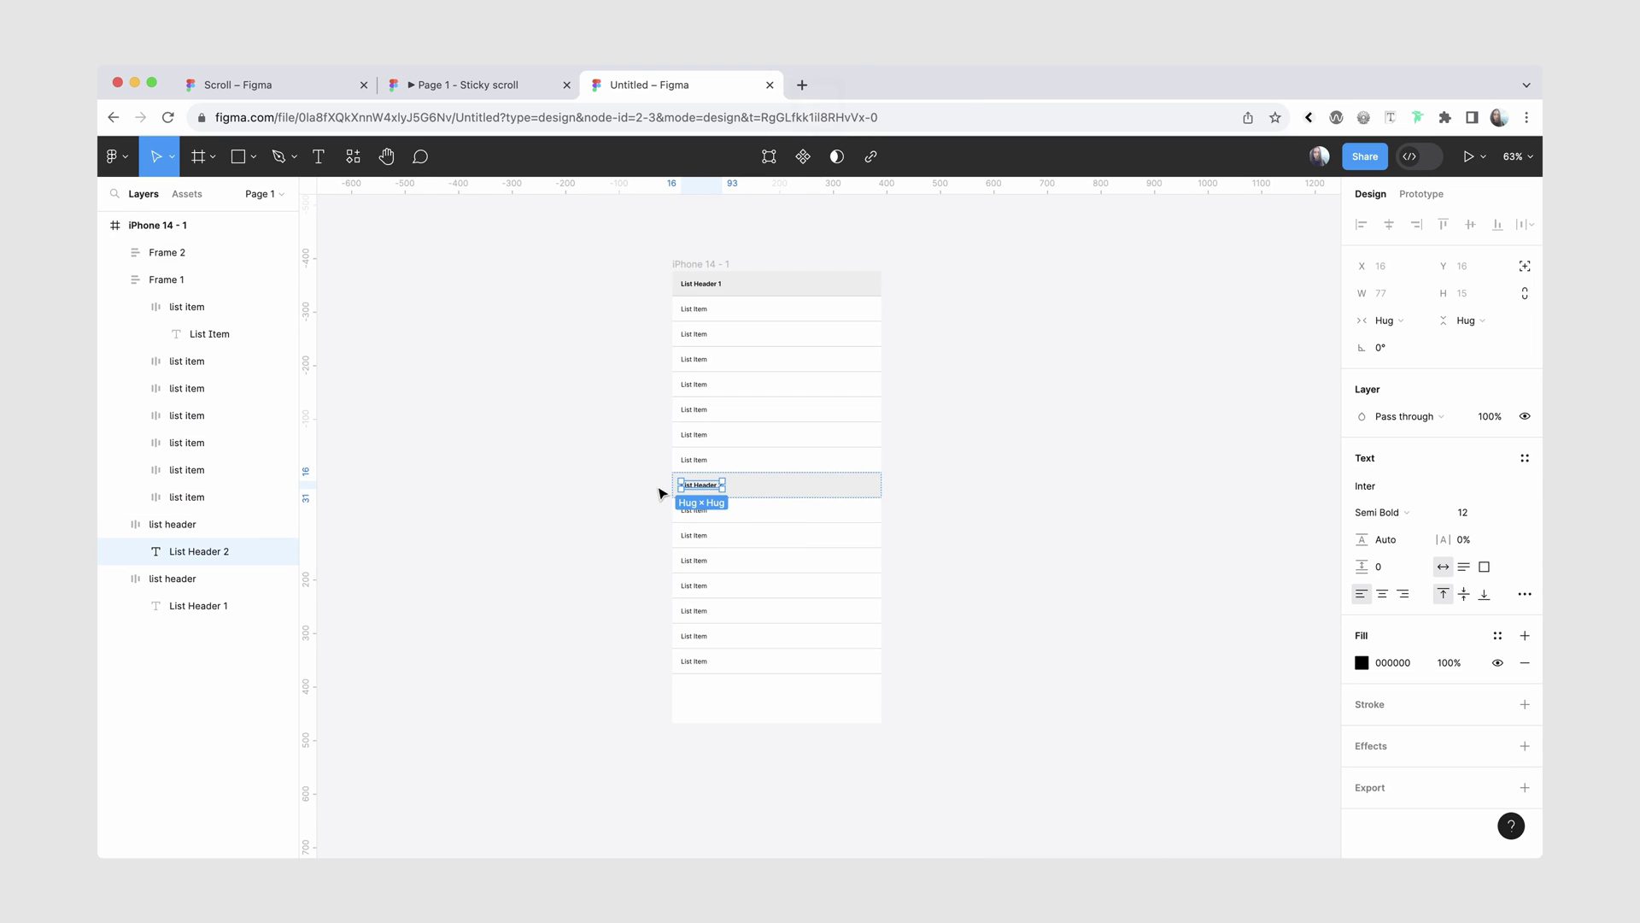
# Duplicate the second section directly beneath itself and turn off content clipping on the iPhone 14 - 1 frame.
pyautogui.moveTo(780, 514); pyautogui.dragTo(780, 707)
pyautogui.click(673, 248)
pyautogui.scroll(-5, 1080, 257)
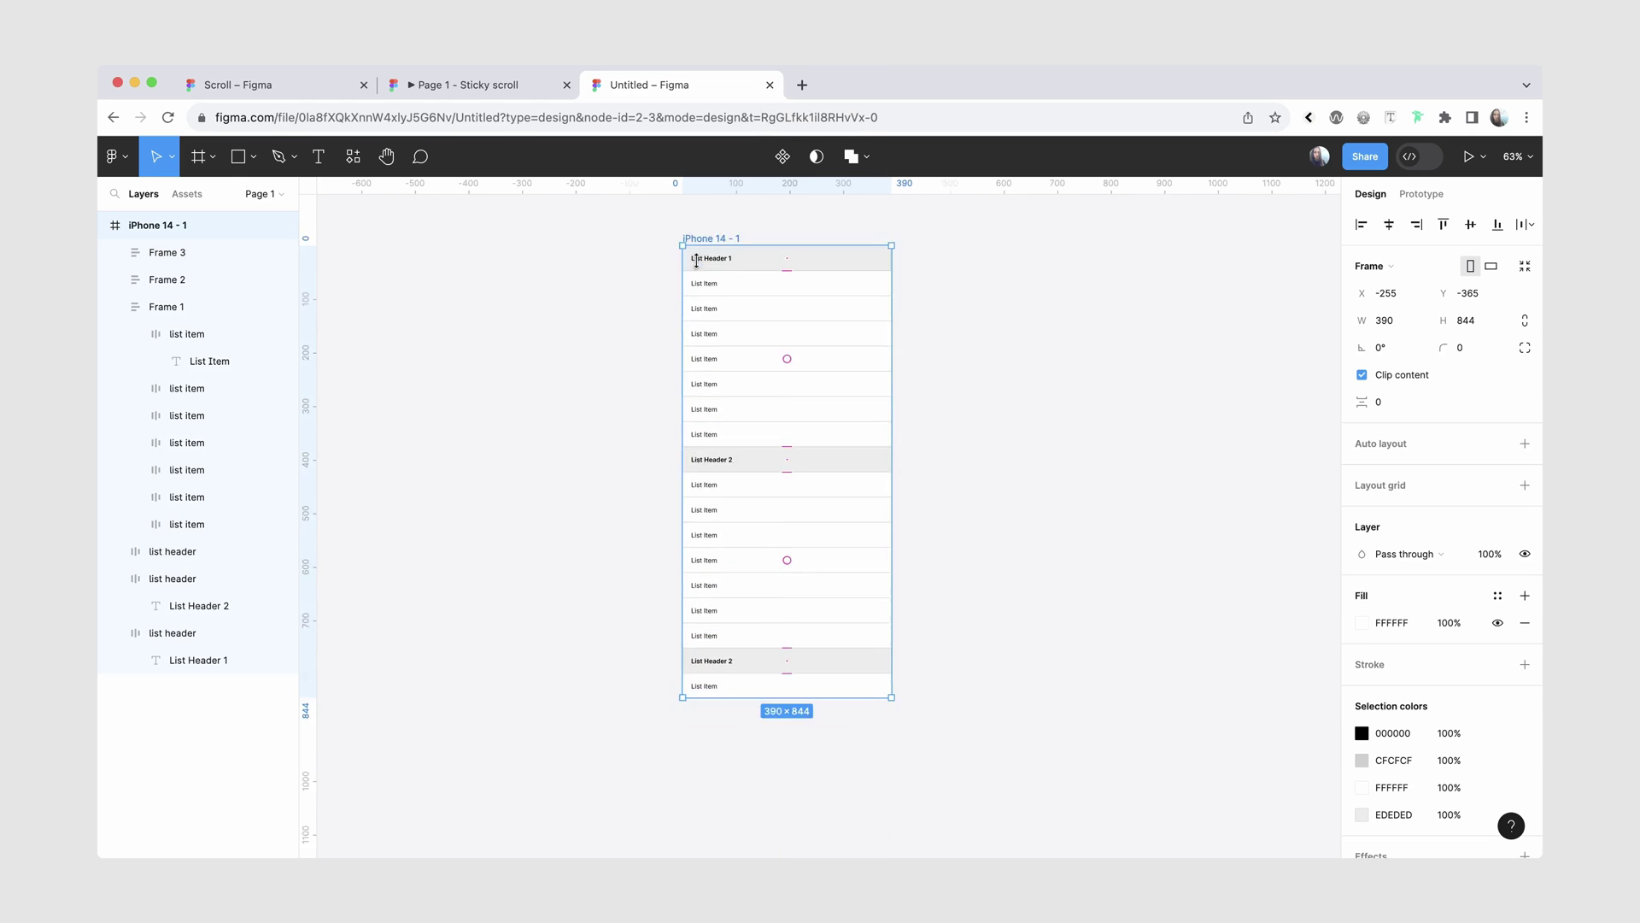
pyautogui.click(1362, 374)
pyautogui.scroll(5, 1087, 495)
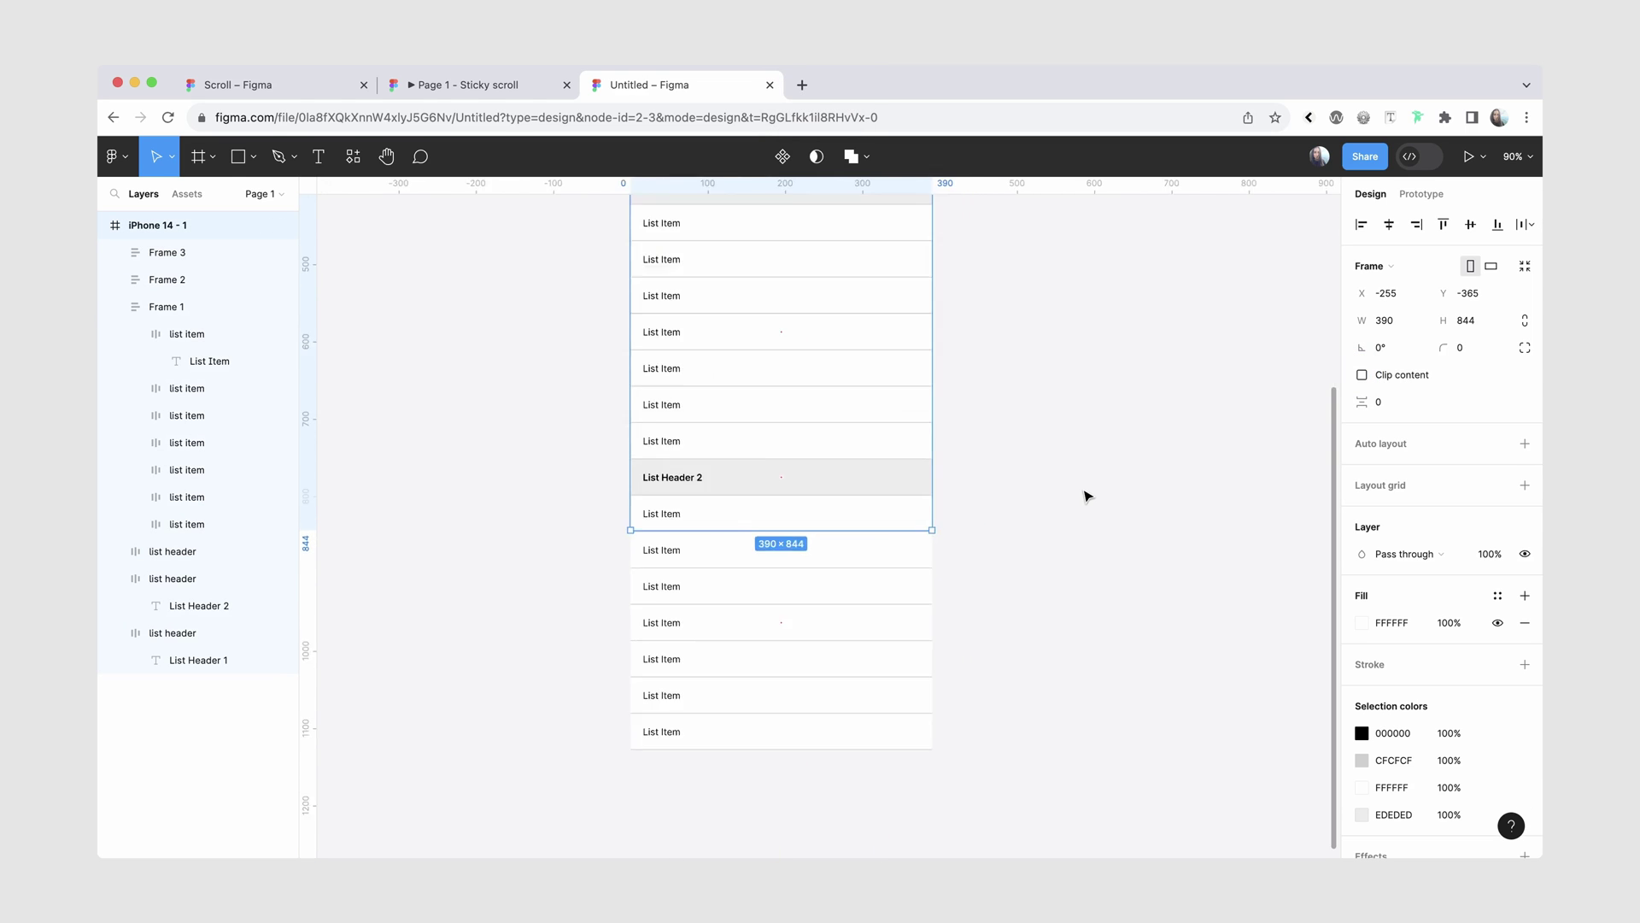
# Change the third section's header text to "List Header 3".
pyautogui.doubleClick(743, 366)
pyautogui.doubleClick(743, 367)
pyautogui.press('BackSpace')
pyautogui.press('BackSpace')
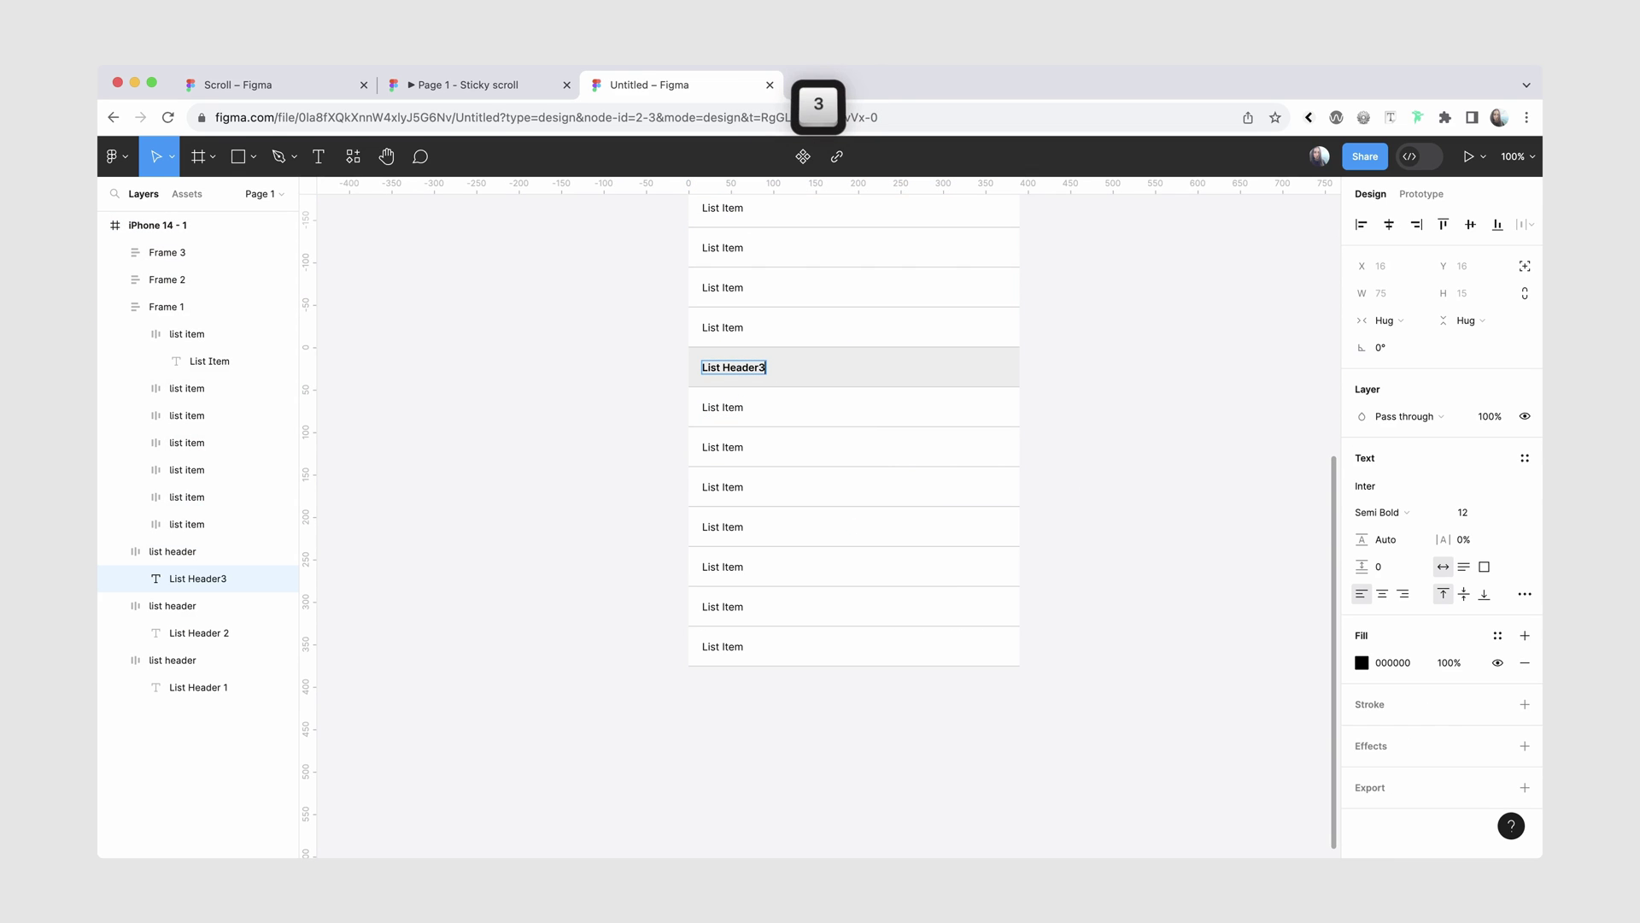
pyautogui.write('3')
pyautogui.click(622, 400)
# Duplicate the third section twice more down the column and label the new headers "List Header 4" and "List Header 5".
pyautogui.click(823, 467)
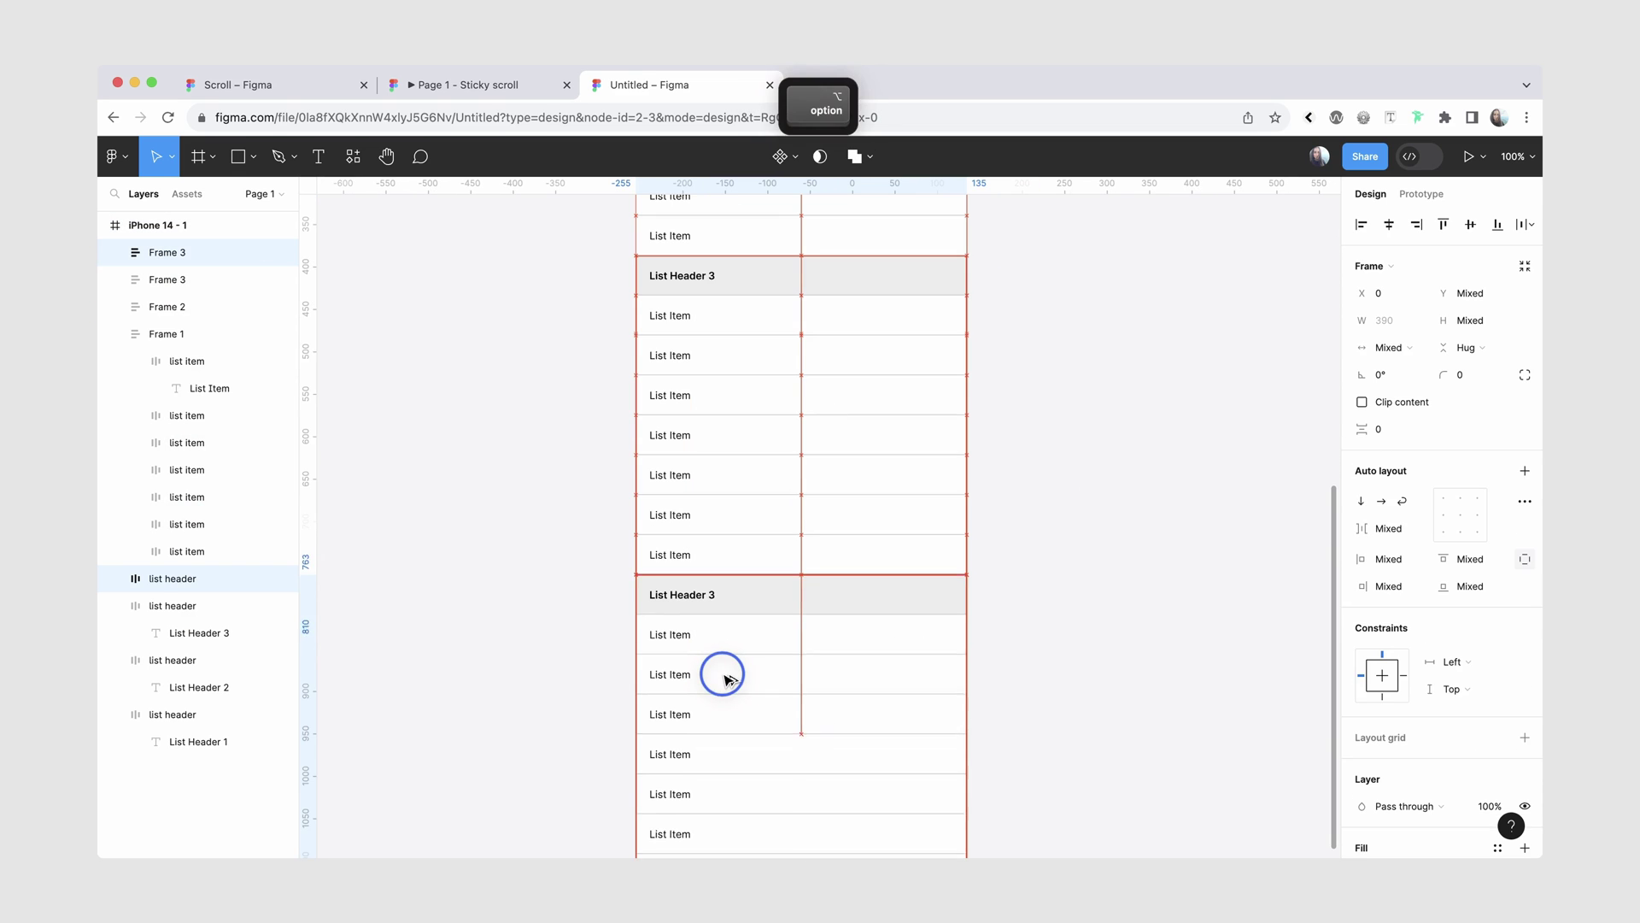
pyautogui.moveTo(725, 676); pyautogui.dragTo(725, 681)
pyautogui.doubleClick(732, 490)
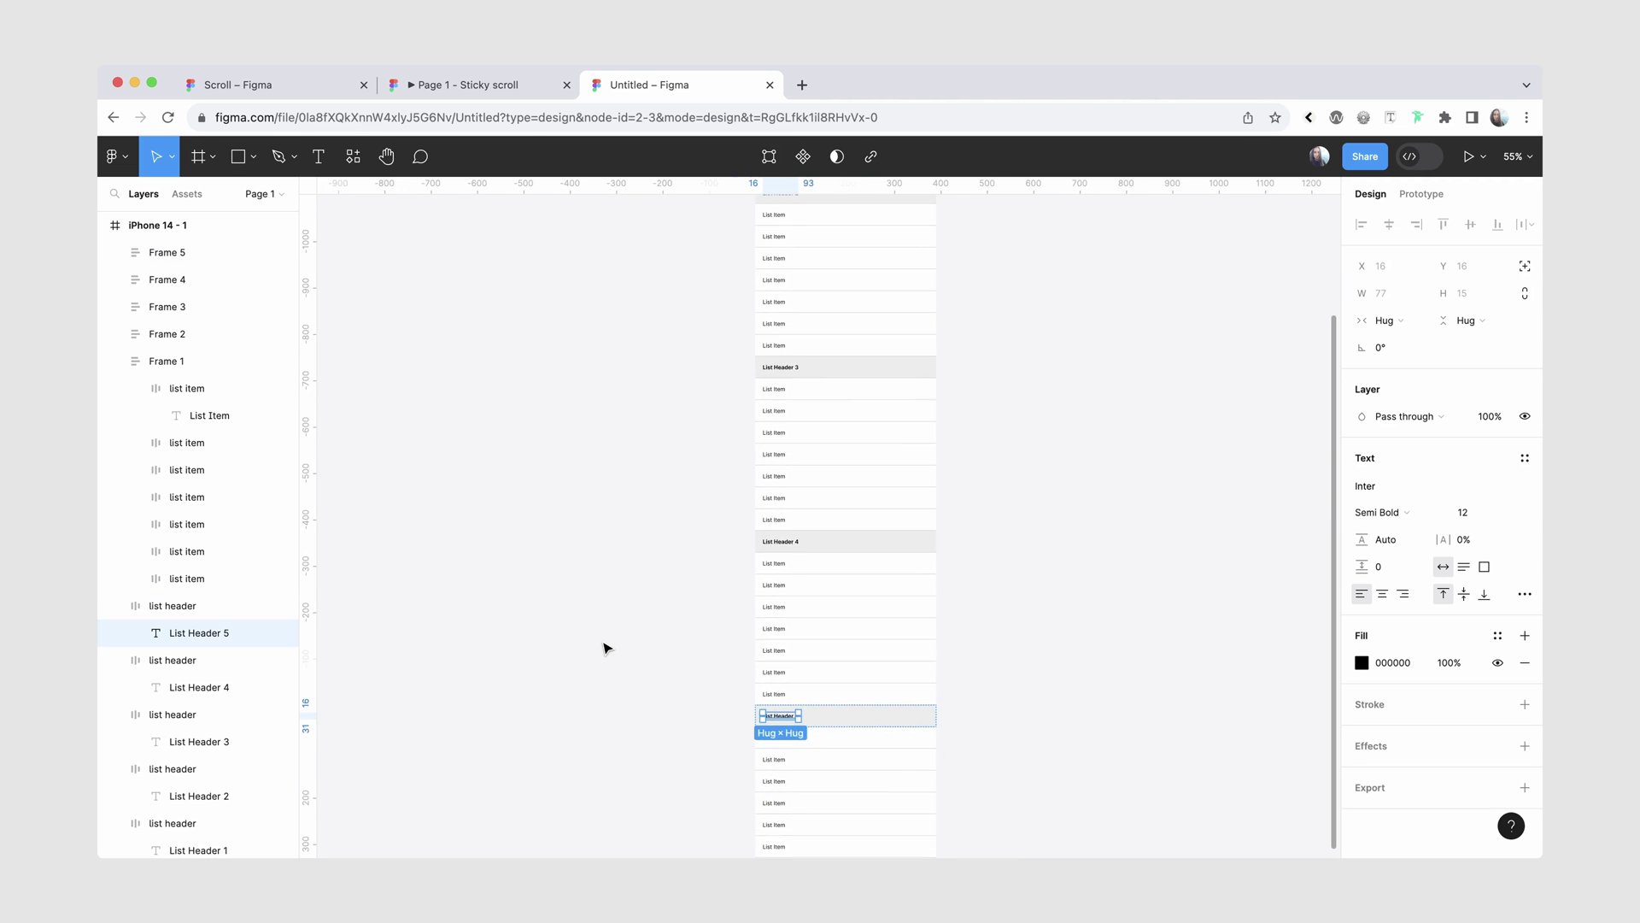
pyautogui.scroll(-5, 603, 643)
pyautogui.scroll(10, 603, 643)
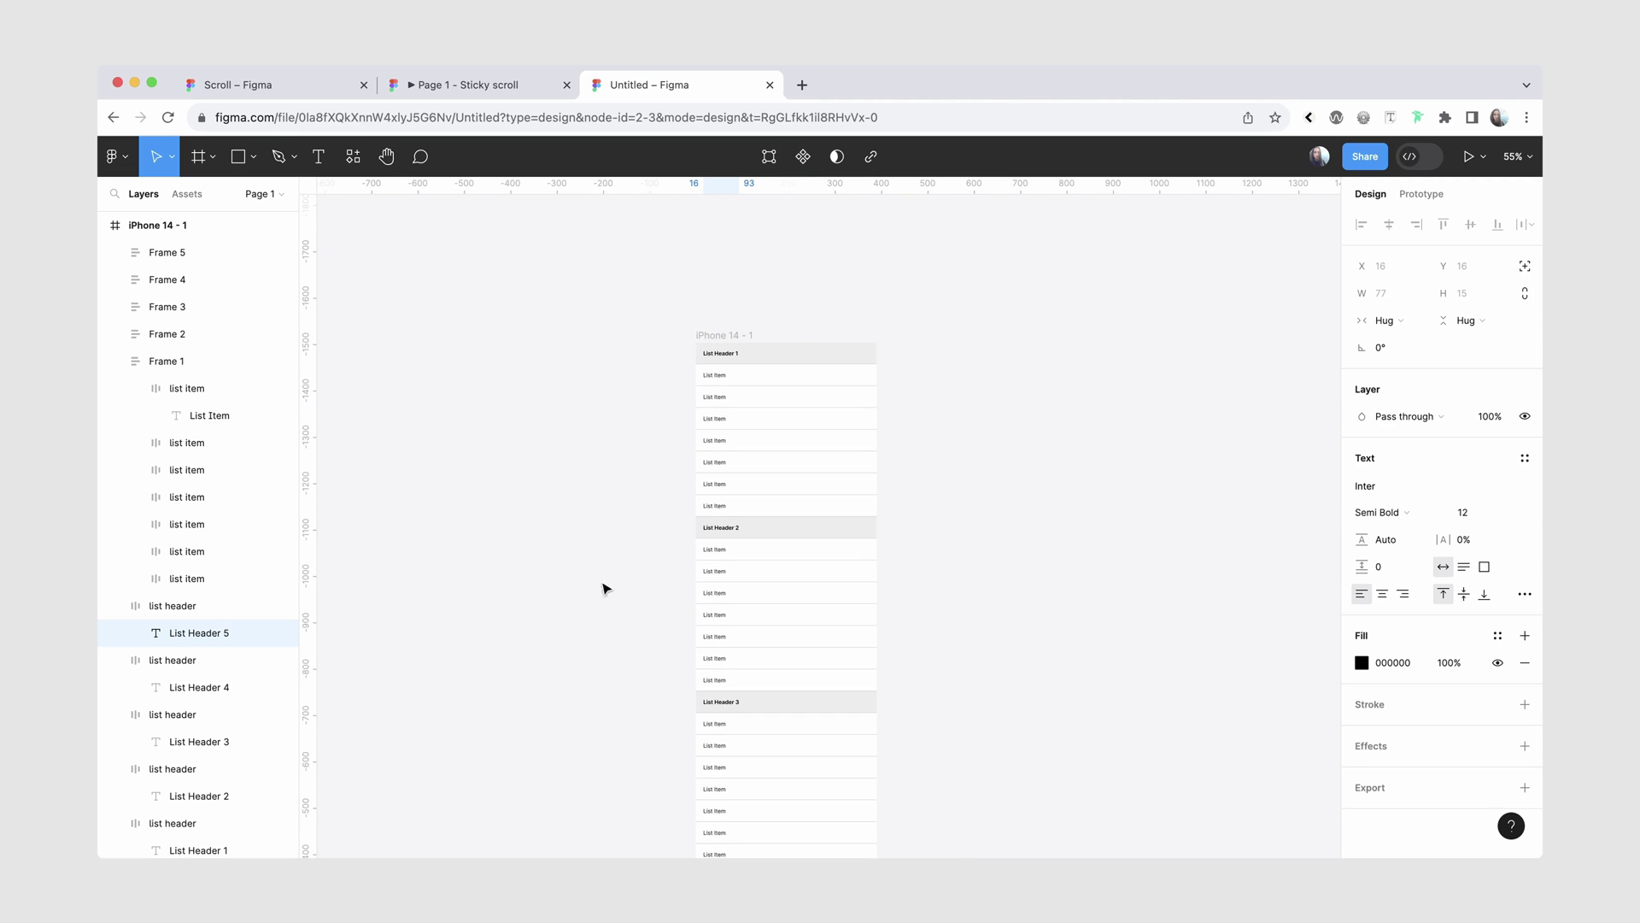
# Turn content clipping back on for the iPhone 14 - 1 frame and set the prototype device to None.
pyautogui.click(713, 336)
pyautogui.click(1362, 372)
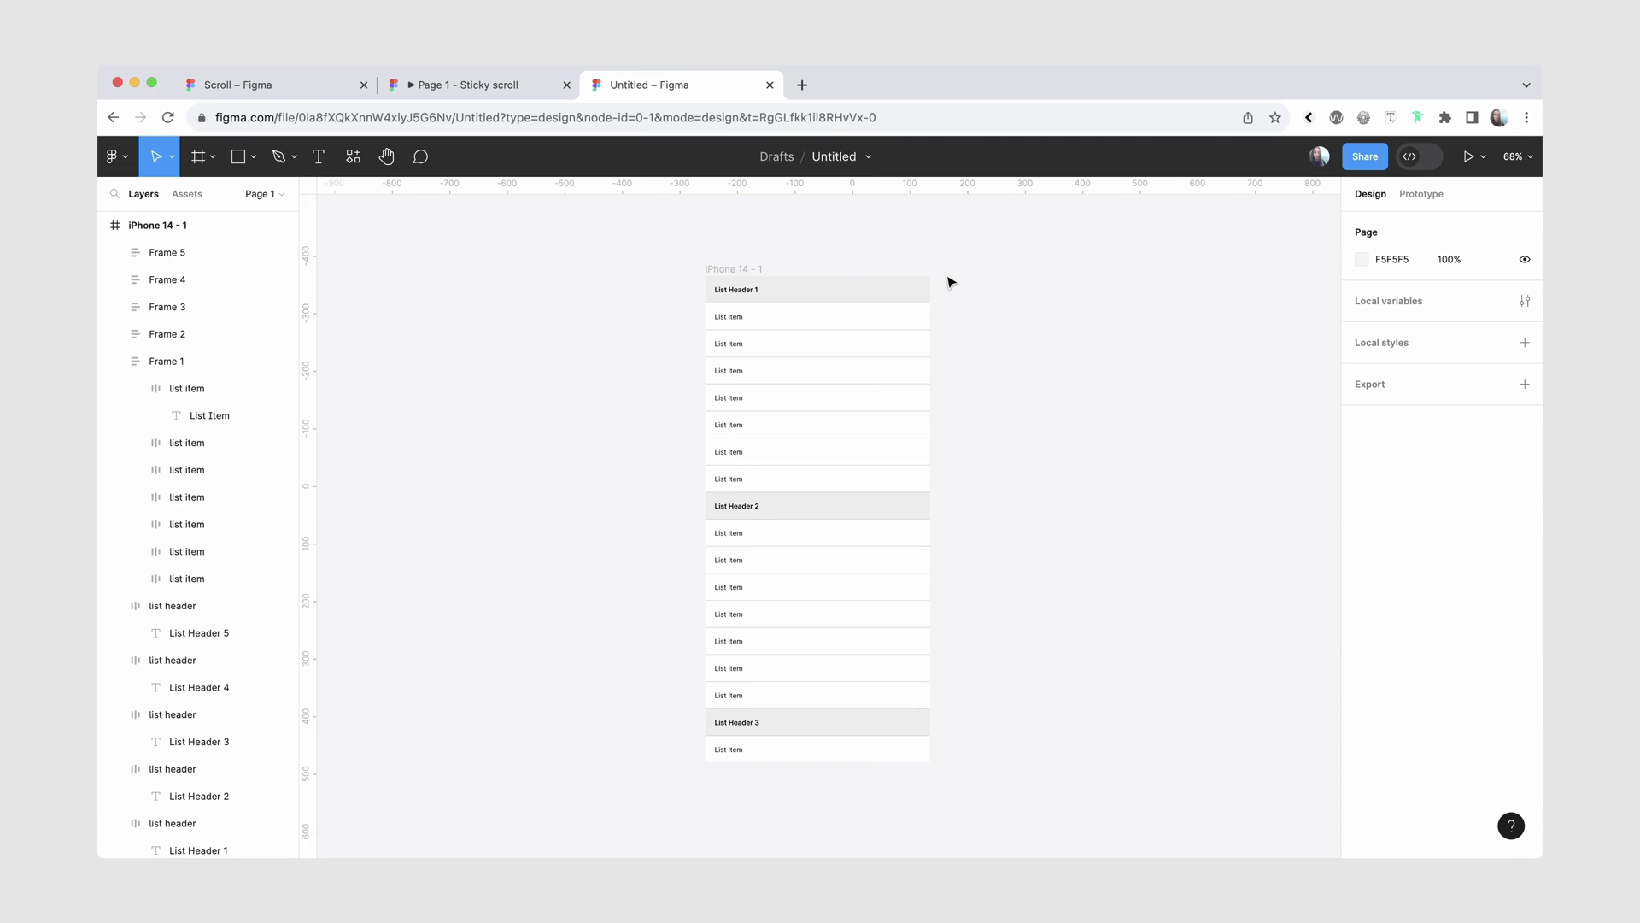
pyautogui.click(1432, 194)
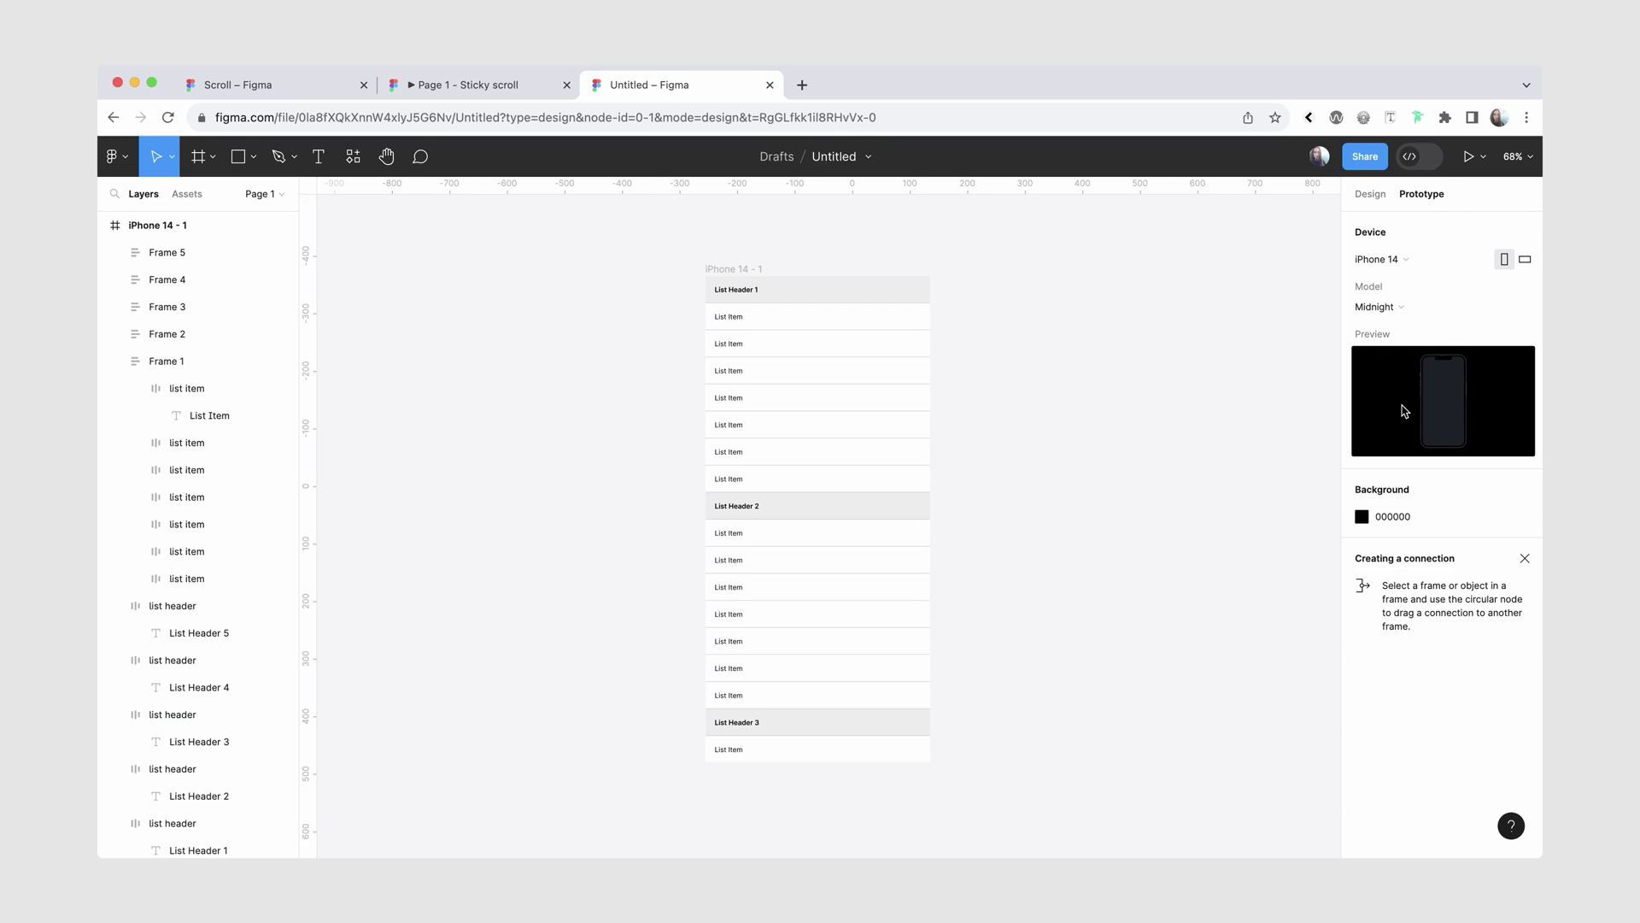
pyautogui.click(1389, 259)
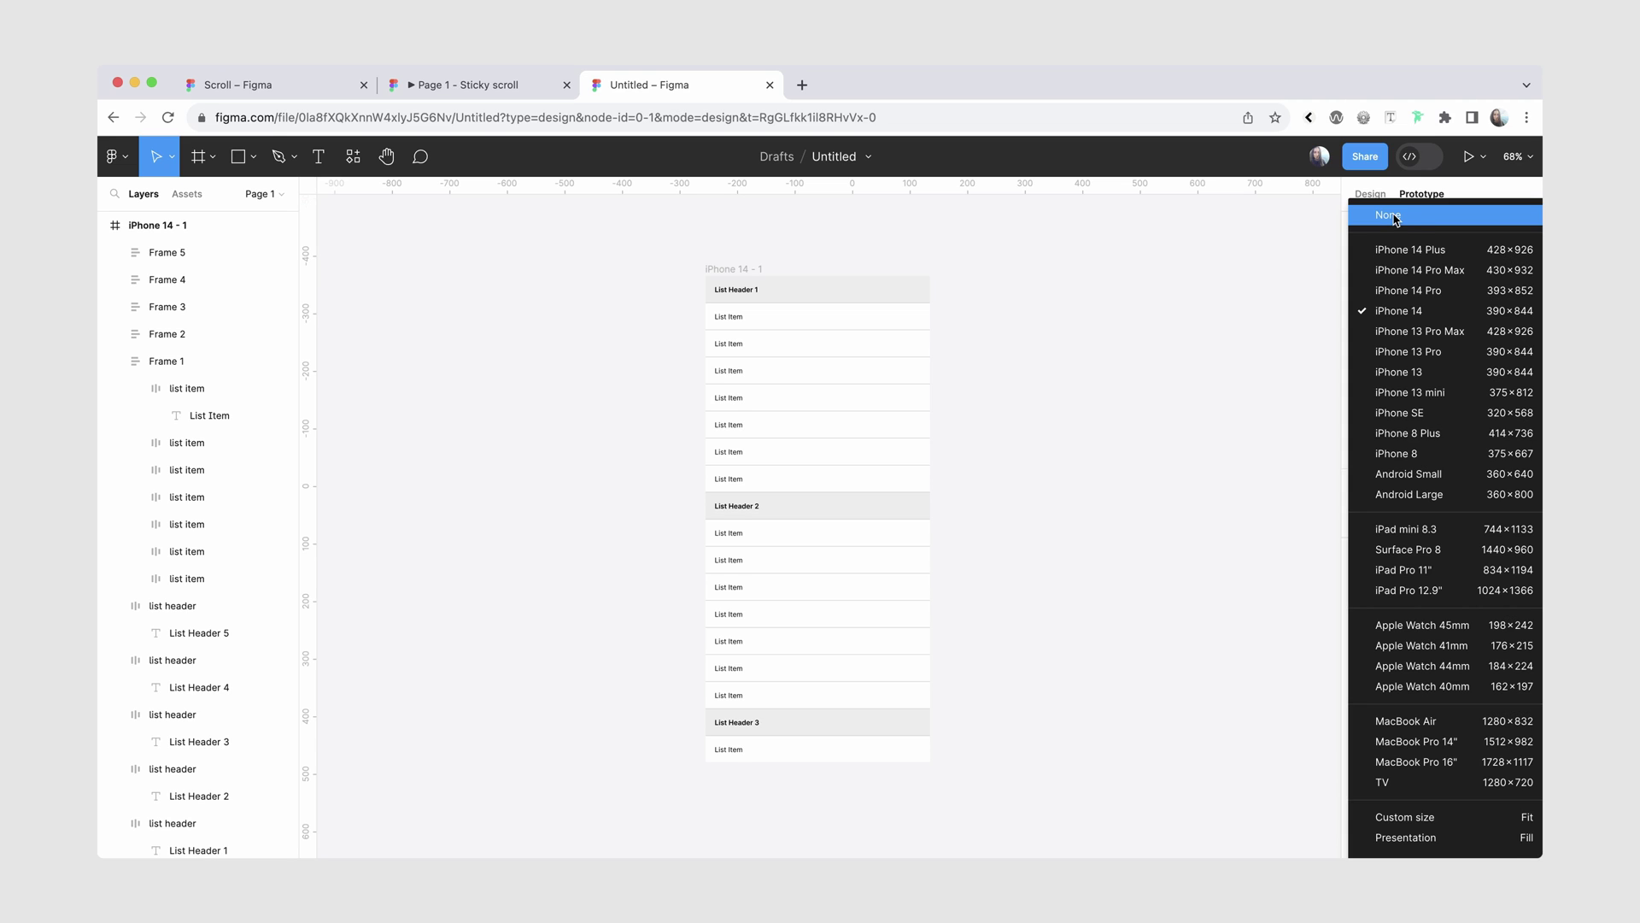
pyautogui.click(1394, 216)
# Present the prototype and scale it down to fit the window.
pyautogui.click(1484, 156)
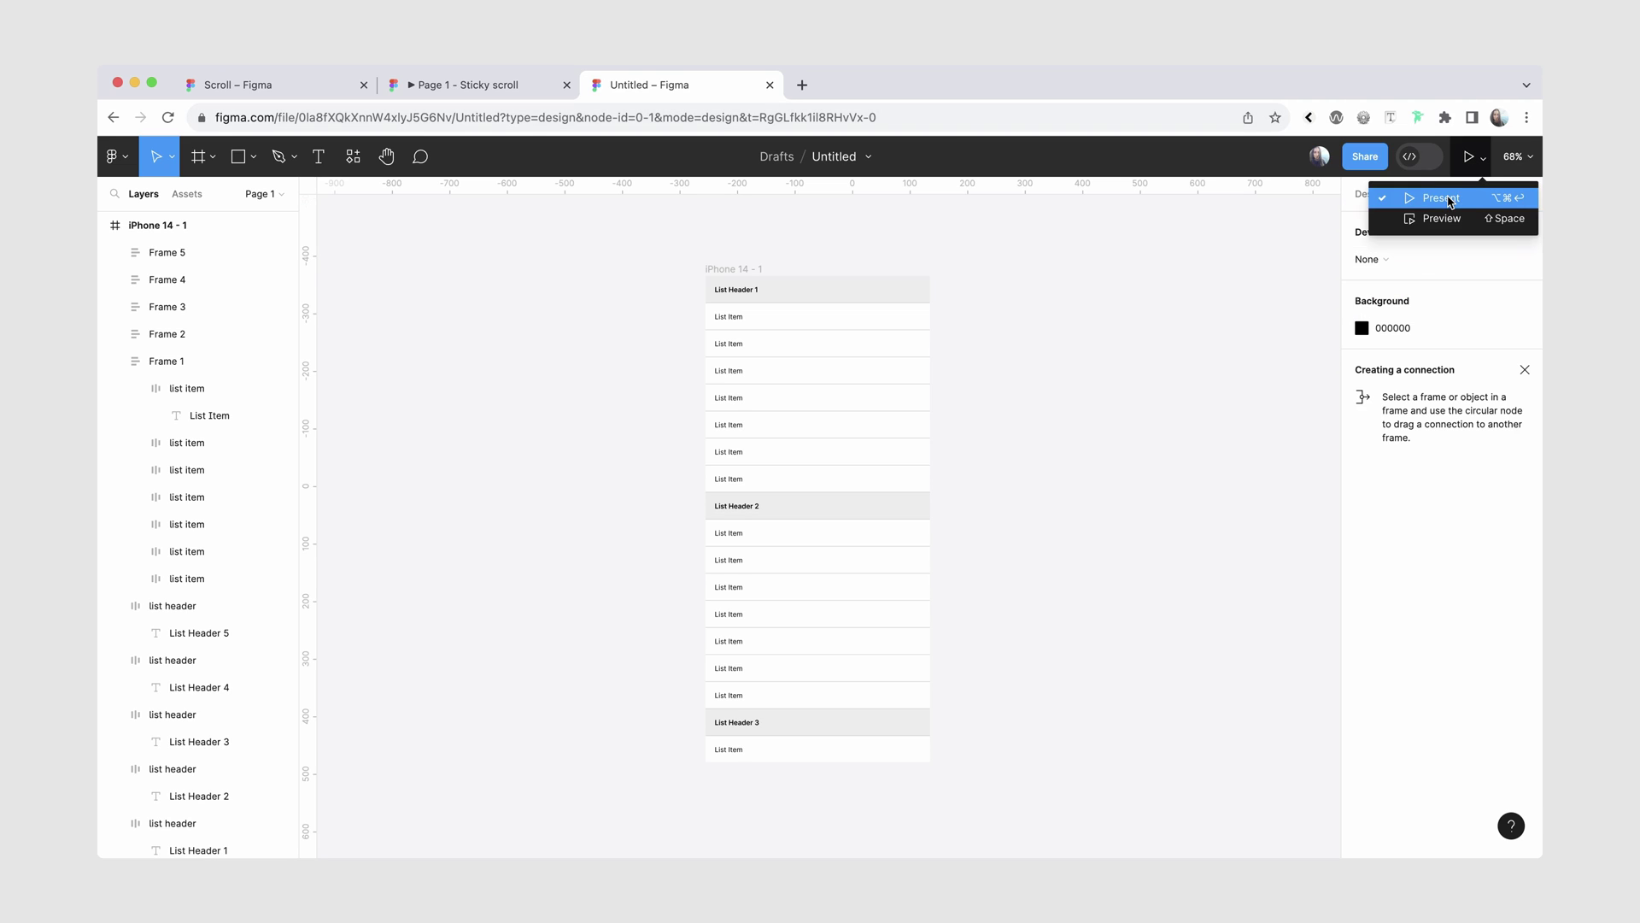
pyautogui.click(1446, 200)
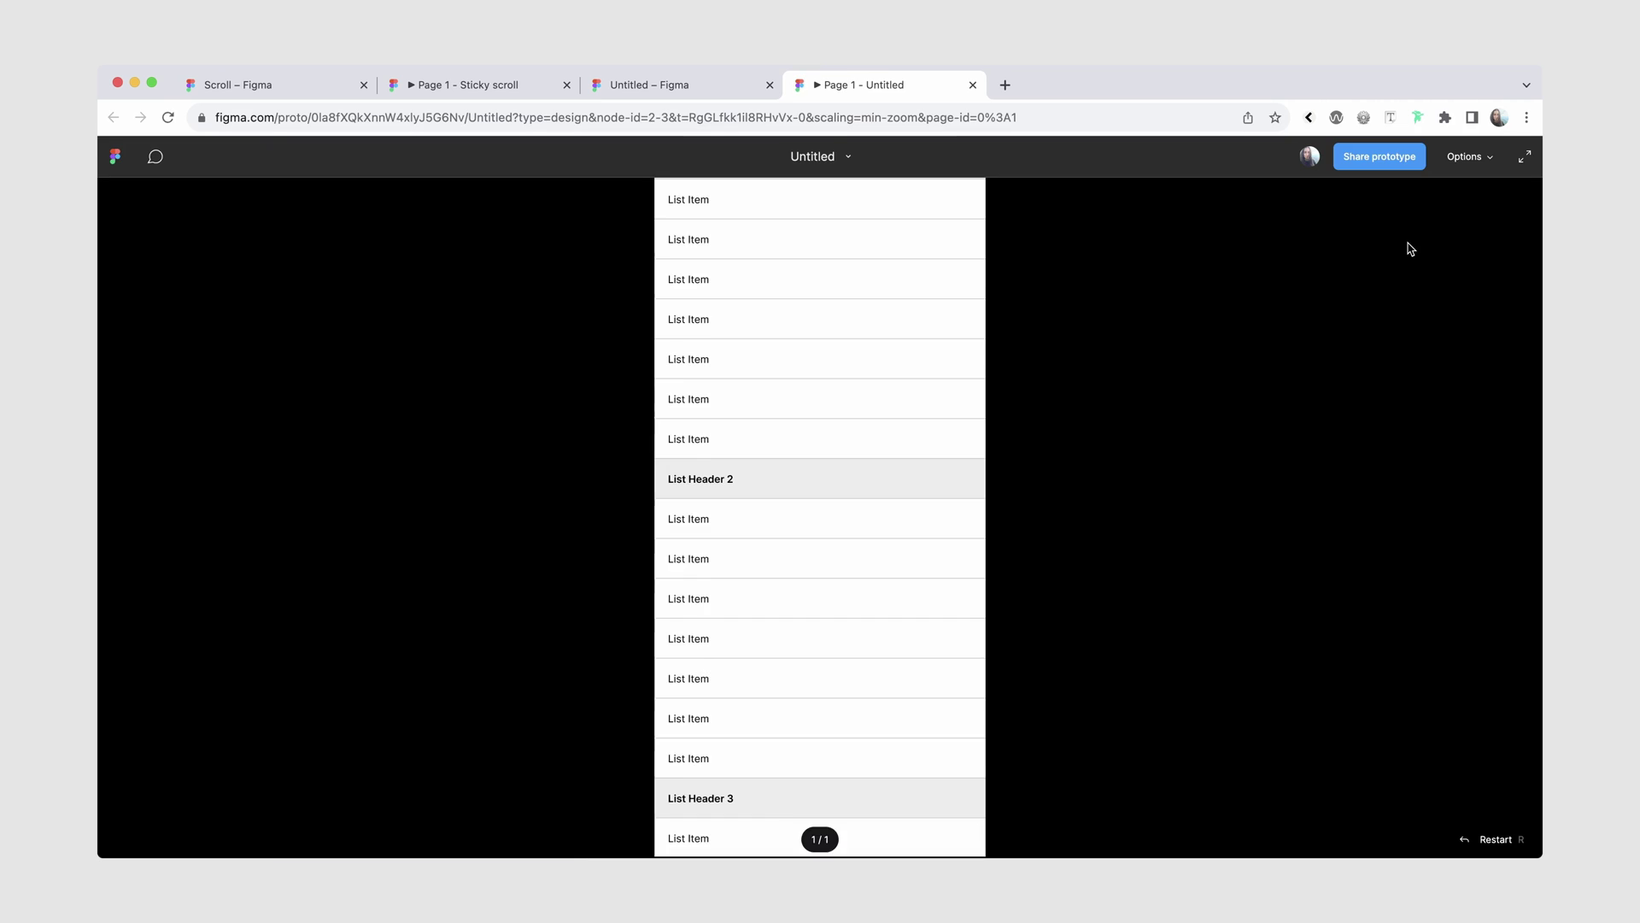
pyautogui.press('z')
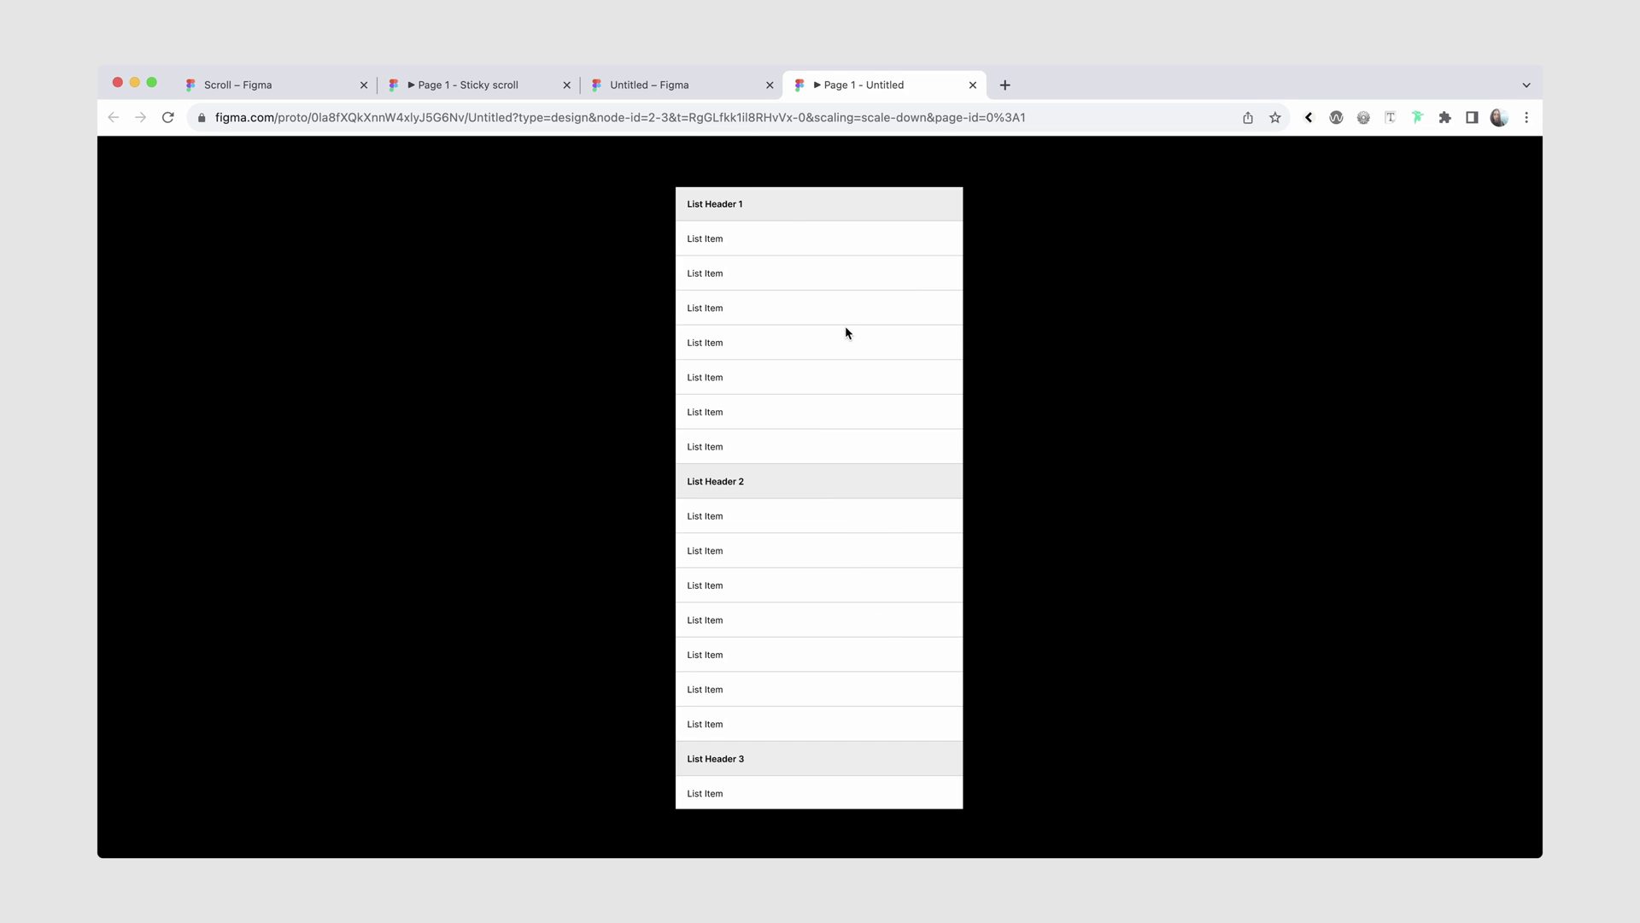
# Return to the design file and set the iPhone 14 - 1 frame's scroll overflow to Vertical.
pyautogui.click(700, 74)
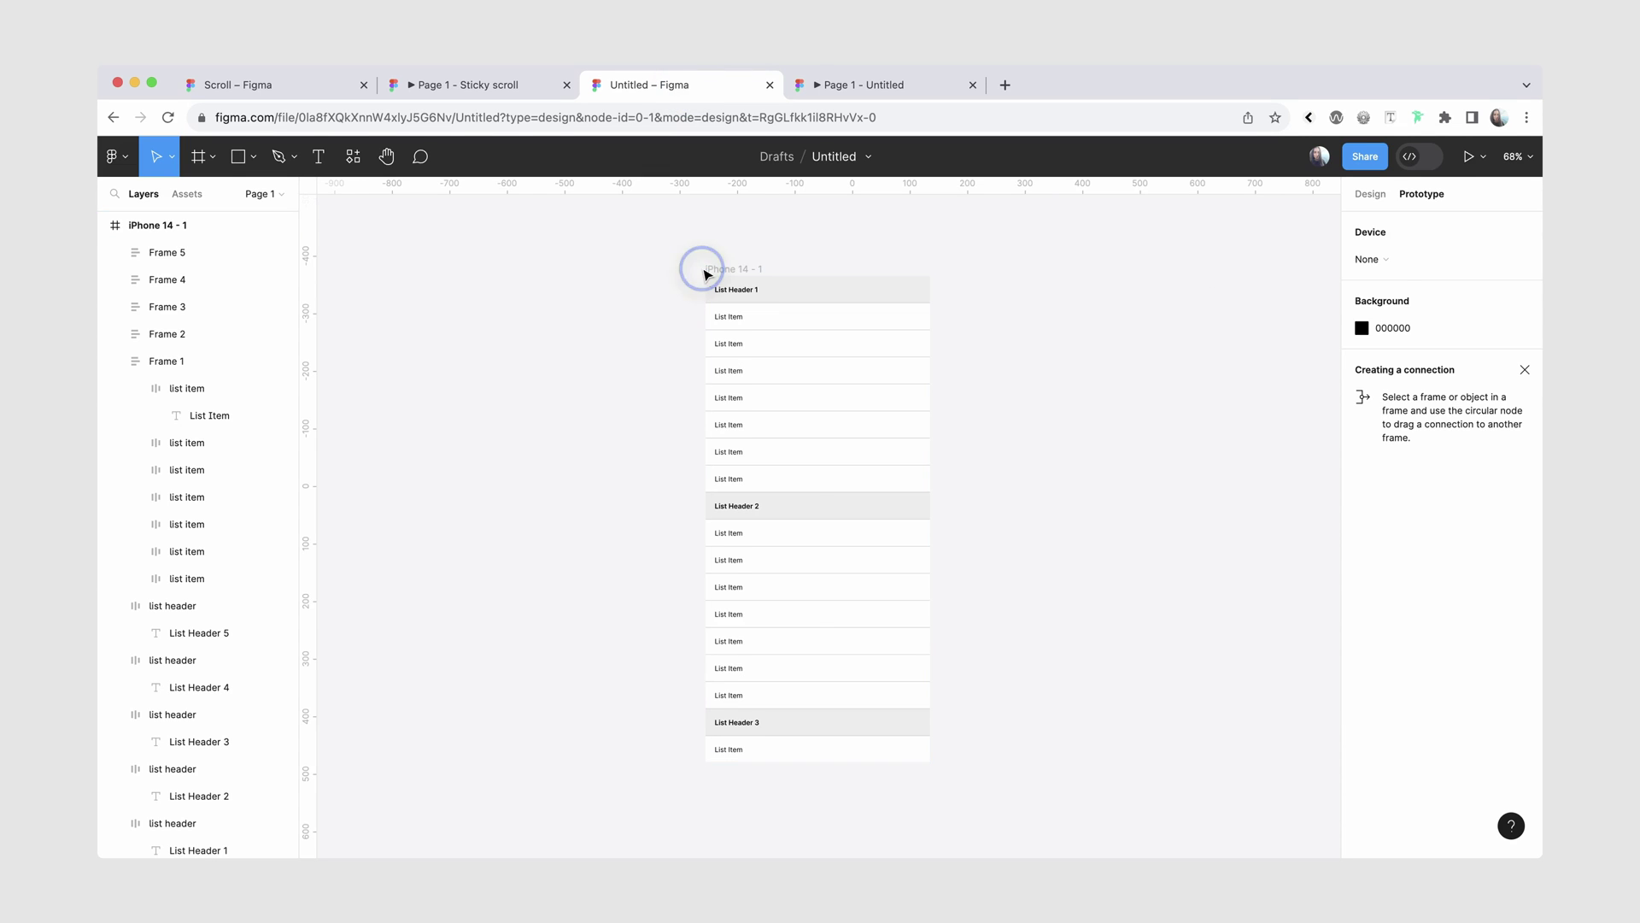
pyautogui.click(730, 268)
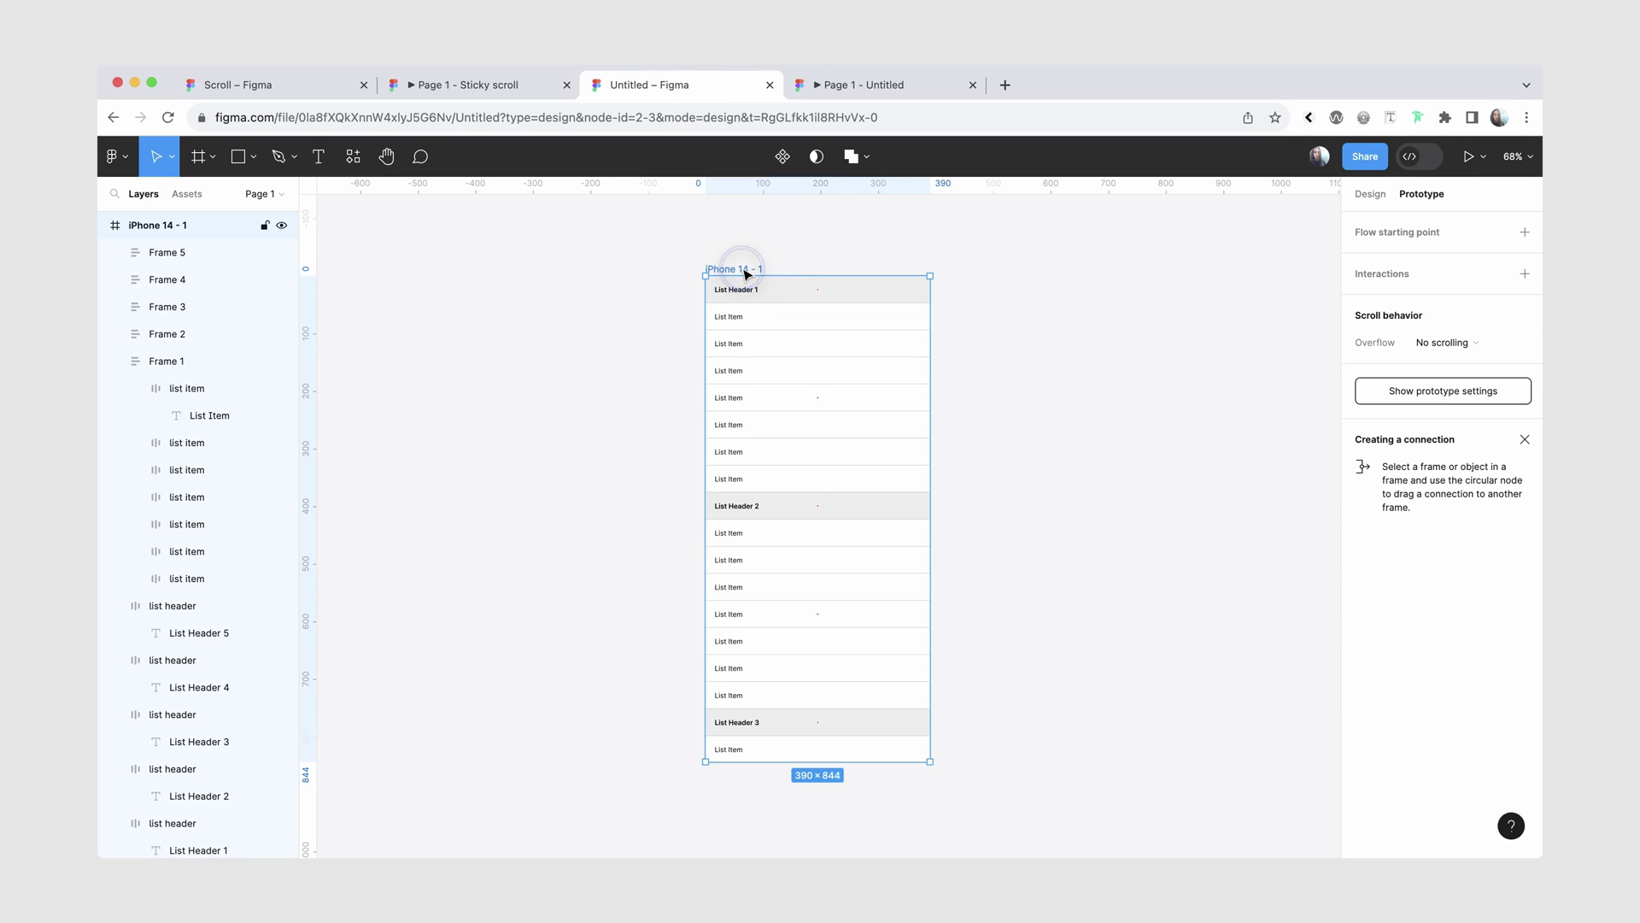
pyautogui.click(1433, 345)
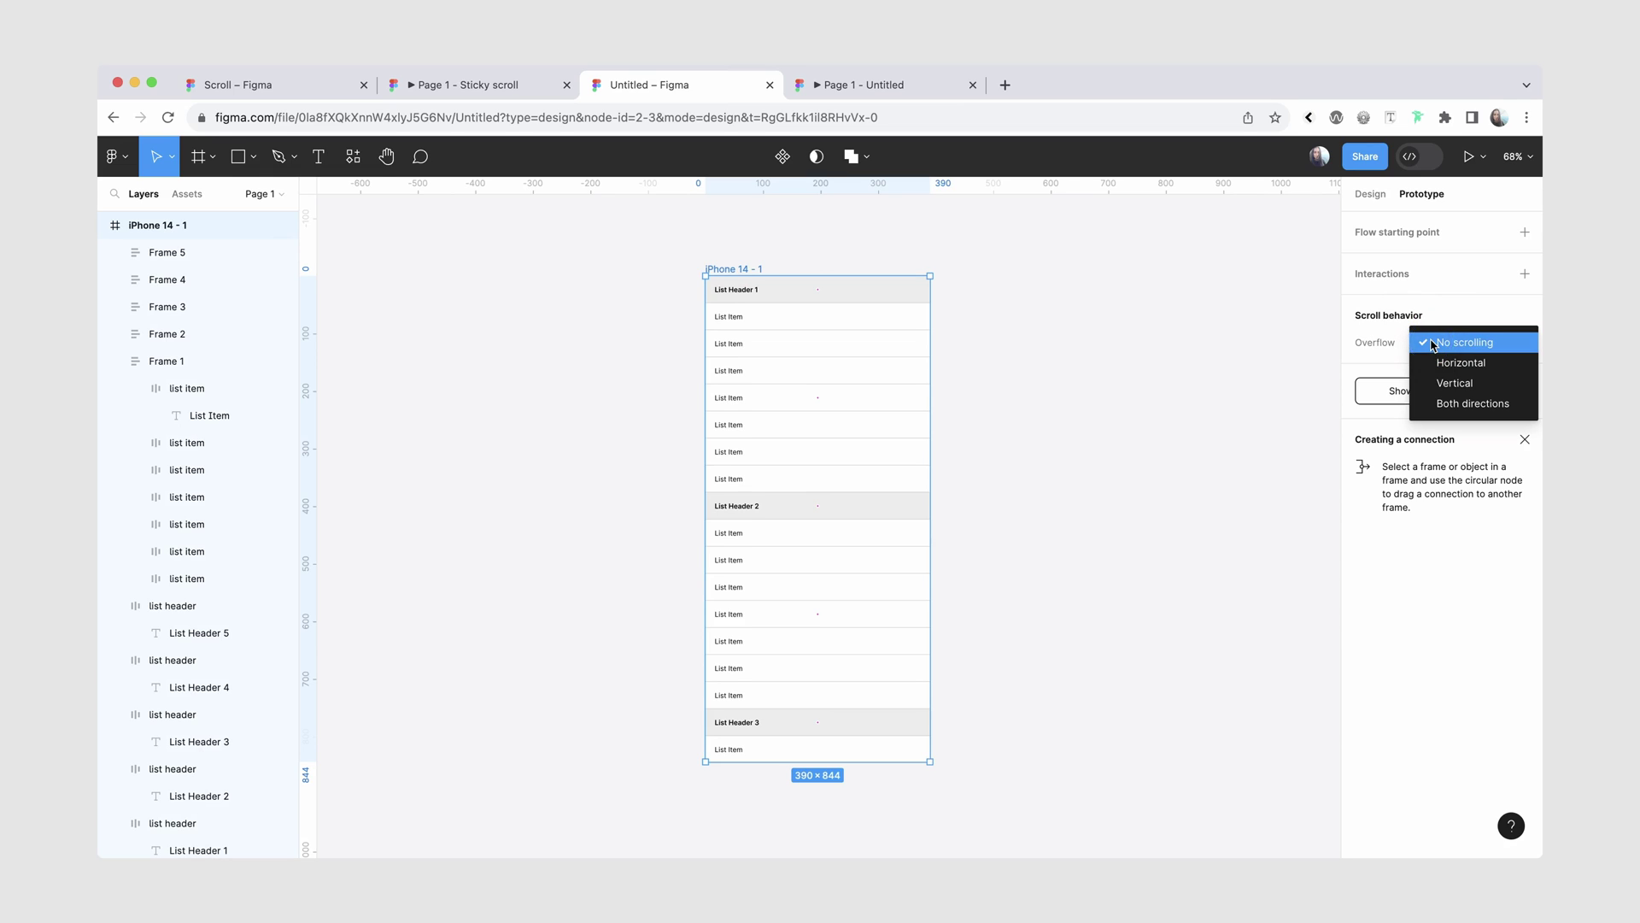
pyautogui.click(1473, 385)
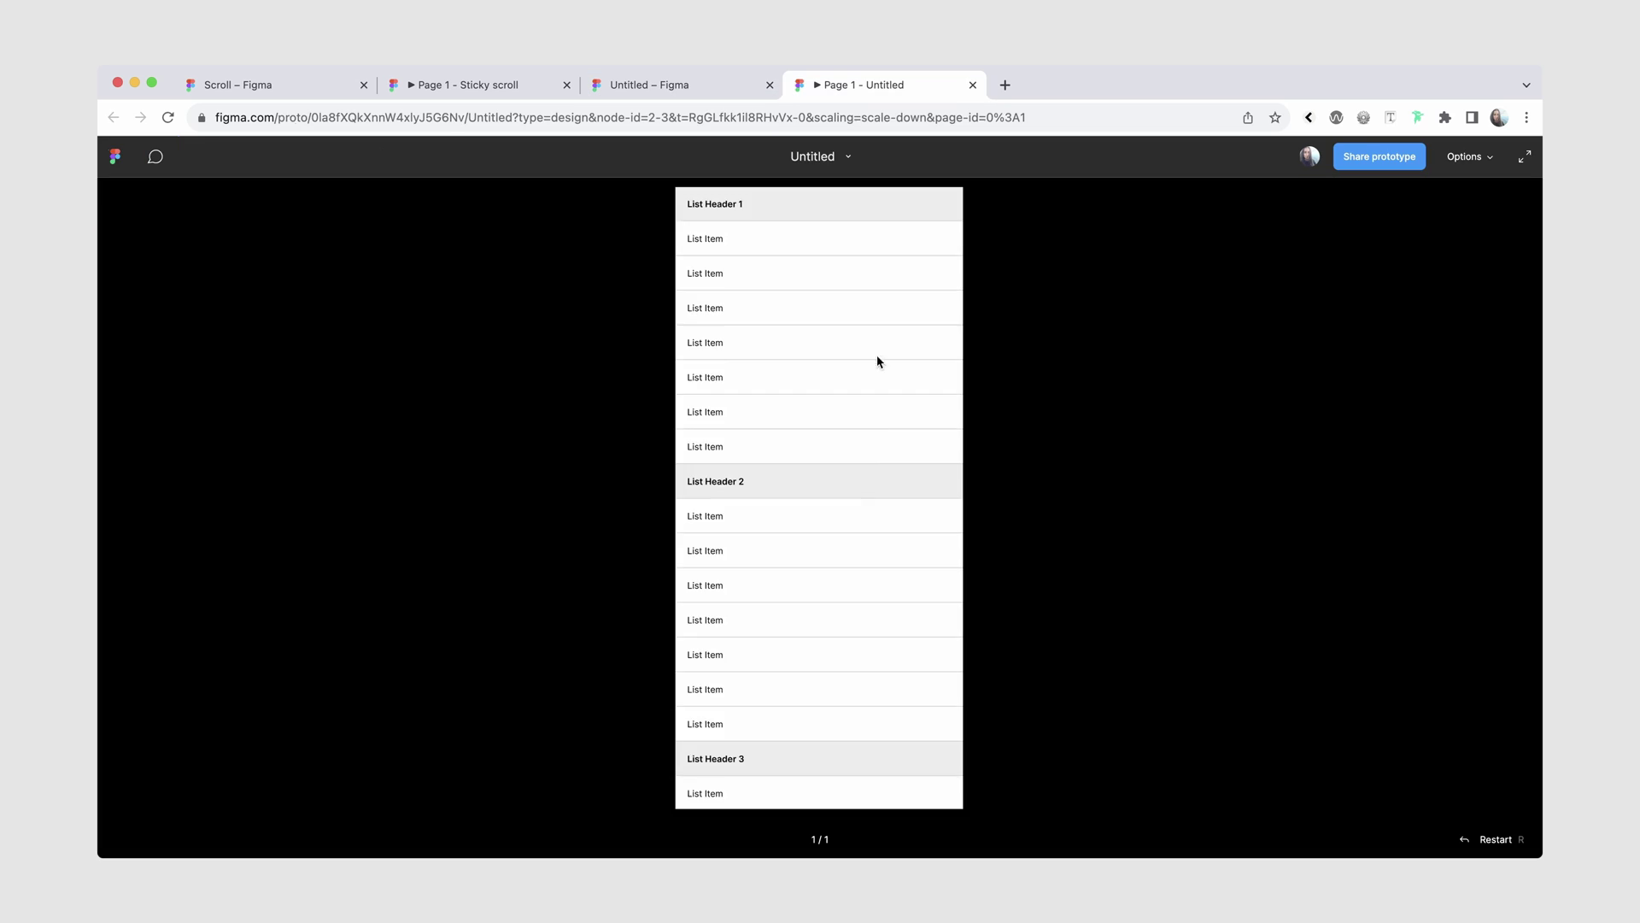
# Test the vertical scrolling down and back up in the presented prototype, and return to the design file.
pyautogui.scroll(-9, 865, 474)
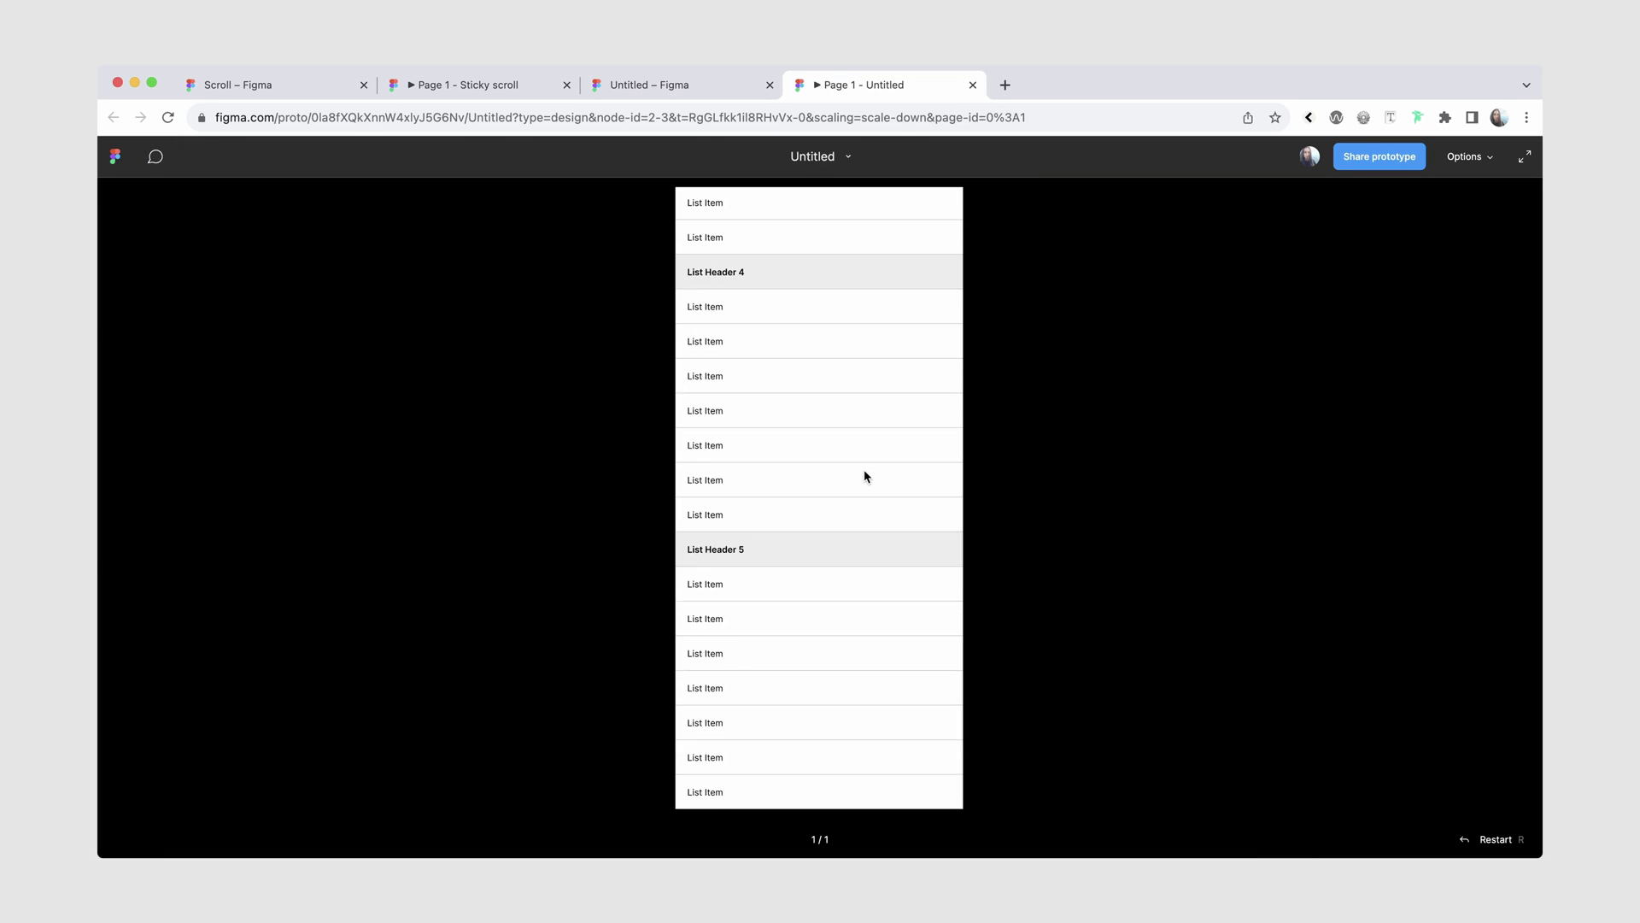
pyautogui.scroll(10, 865, 473)
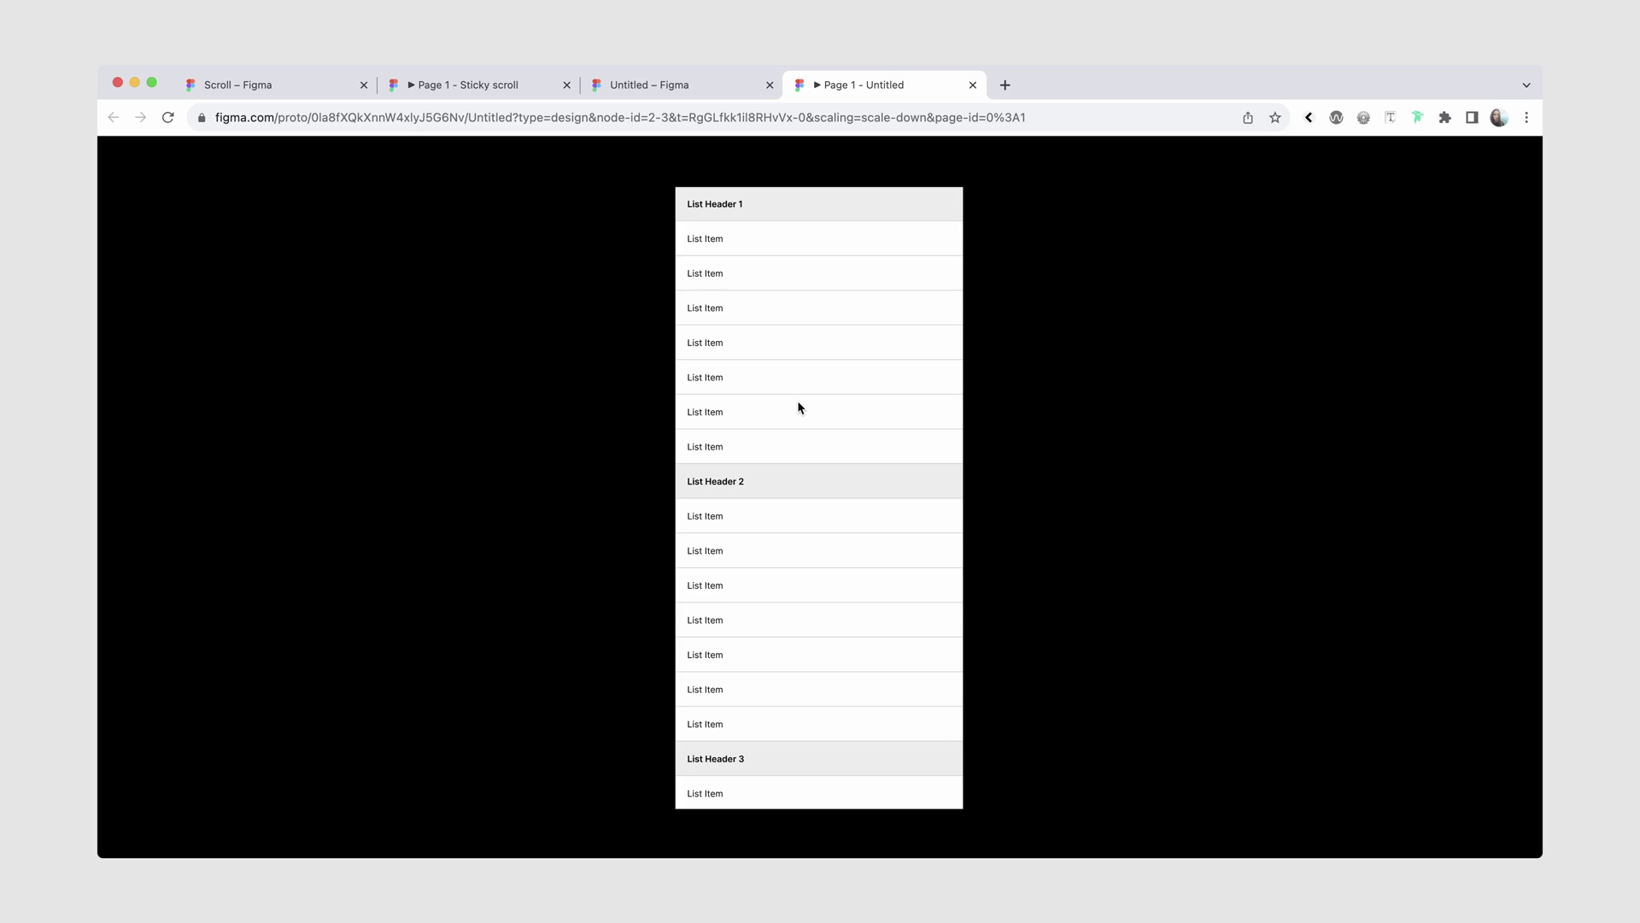
pyautogui.hotkey('ctrl', 'shift', 'Tab')
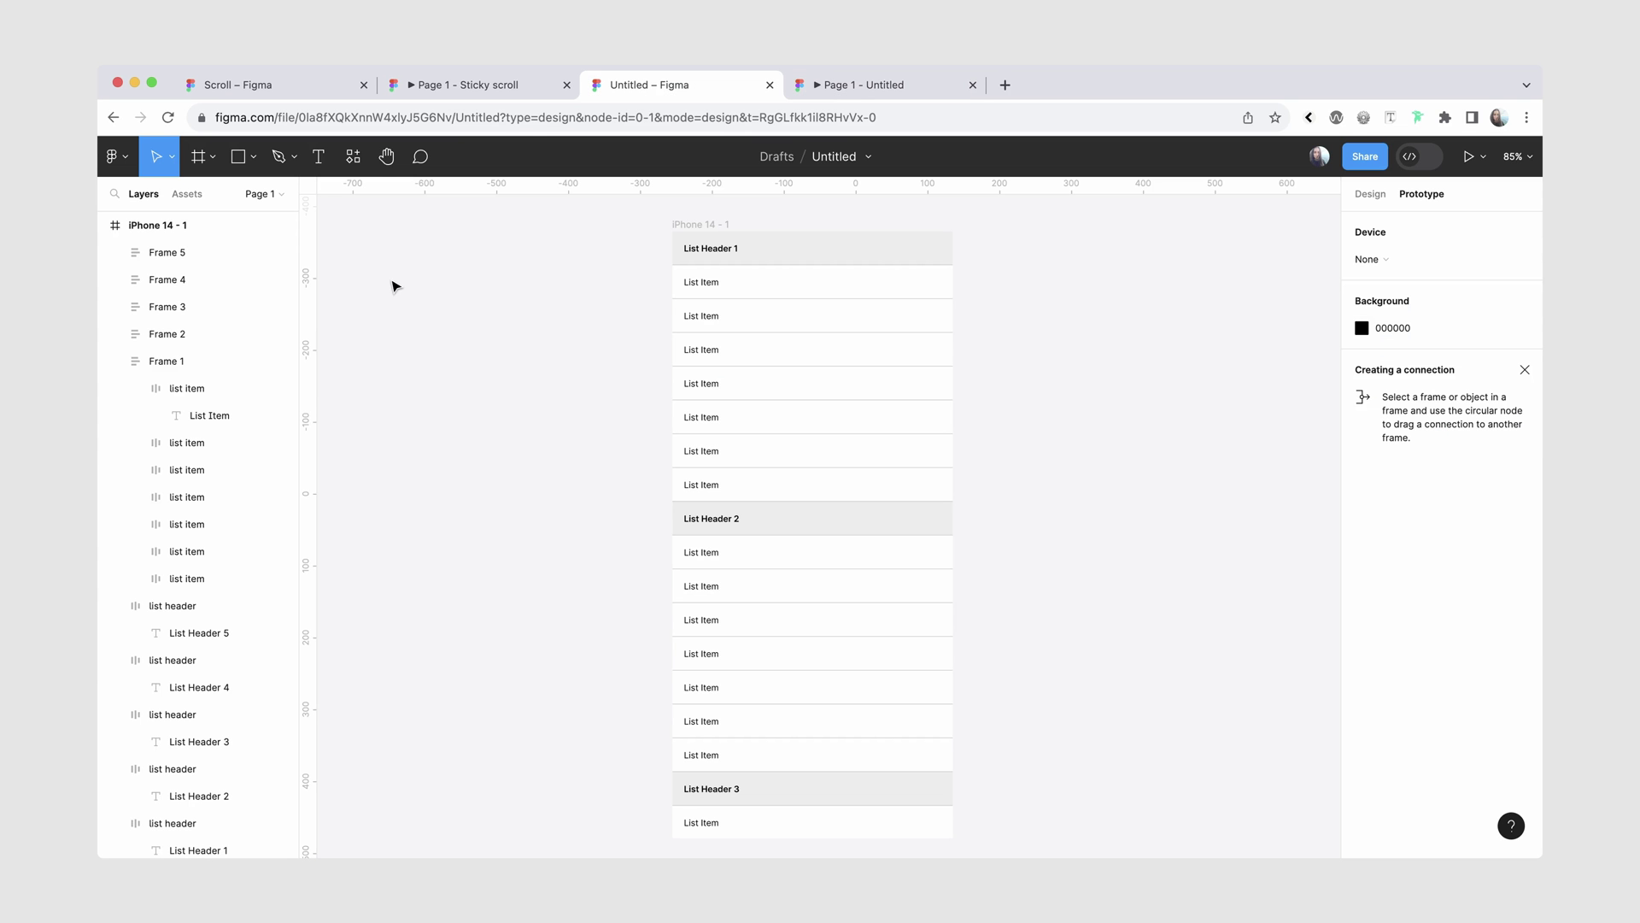
# Collapse the layer tree and move all five list header layers above the list frames in the layer order.
pyautogui.click(114, 361)
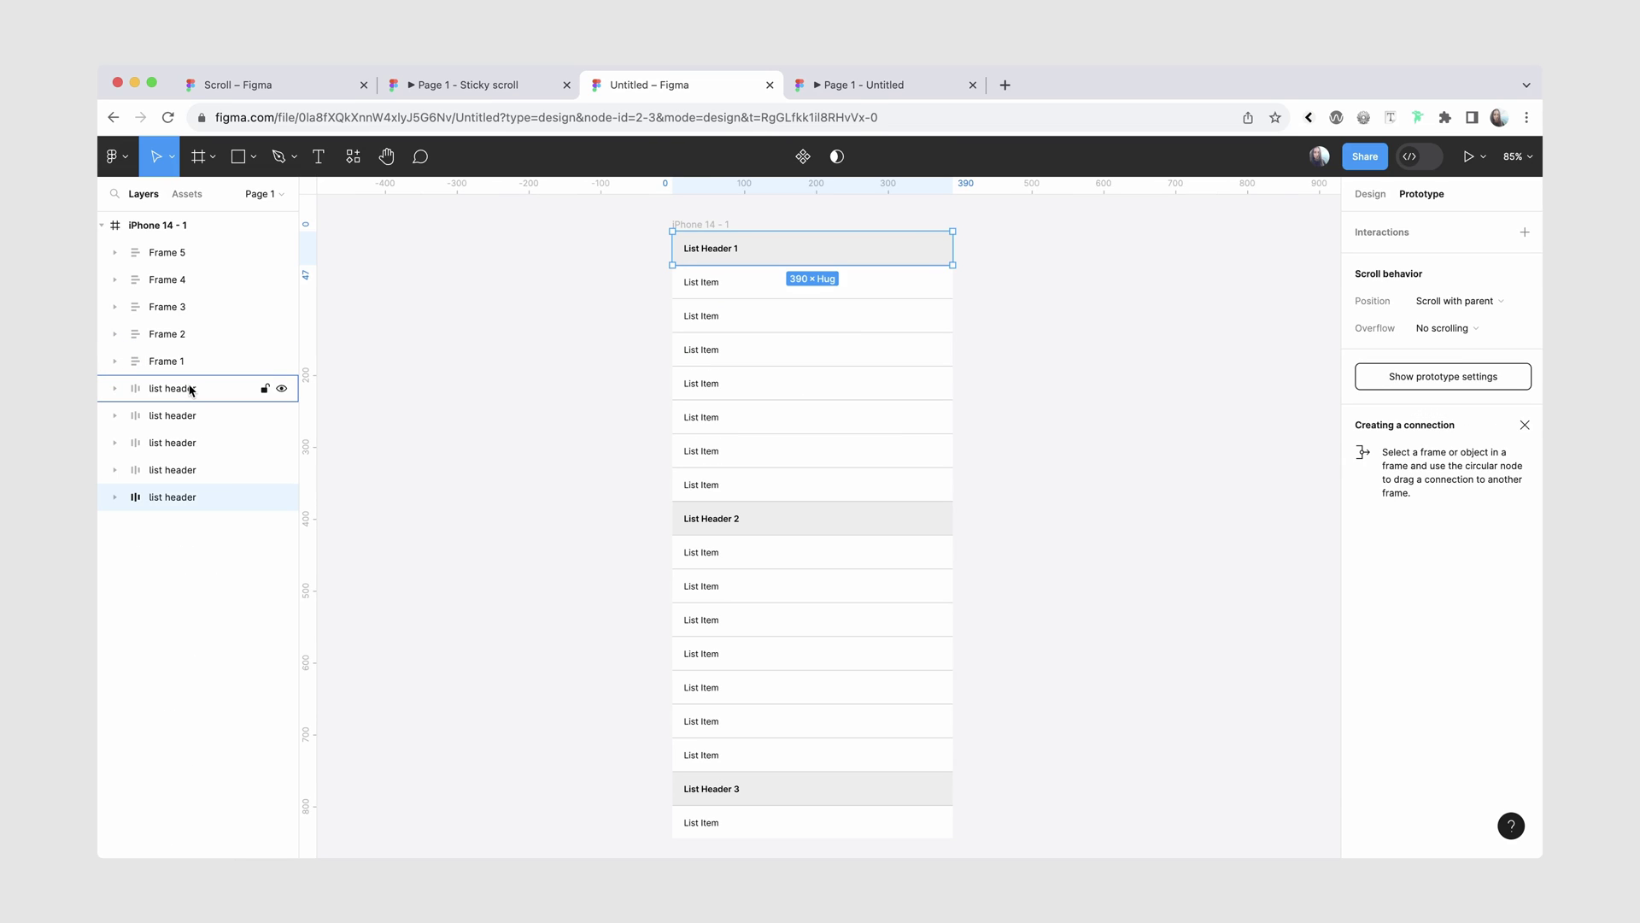
pyautogui.keyDown('shift'); pyautogui.click(191, 390); pyautogui.keyUp('shift')
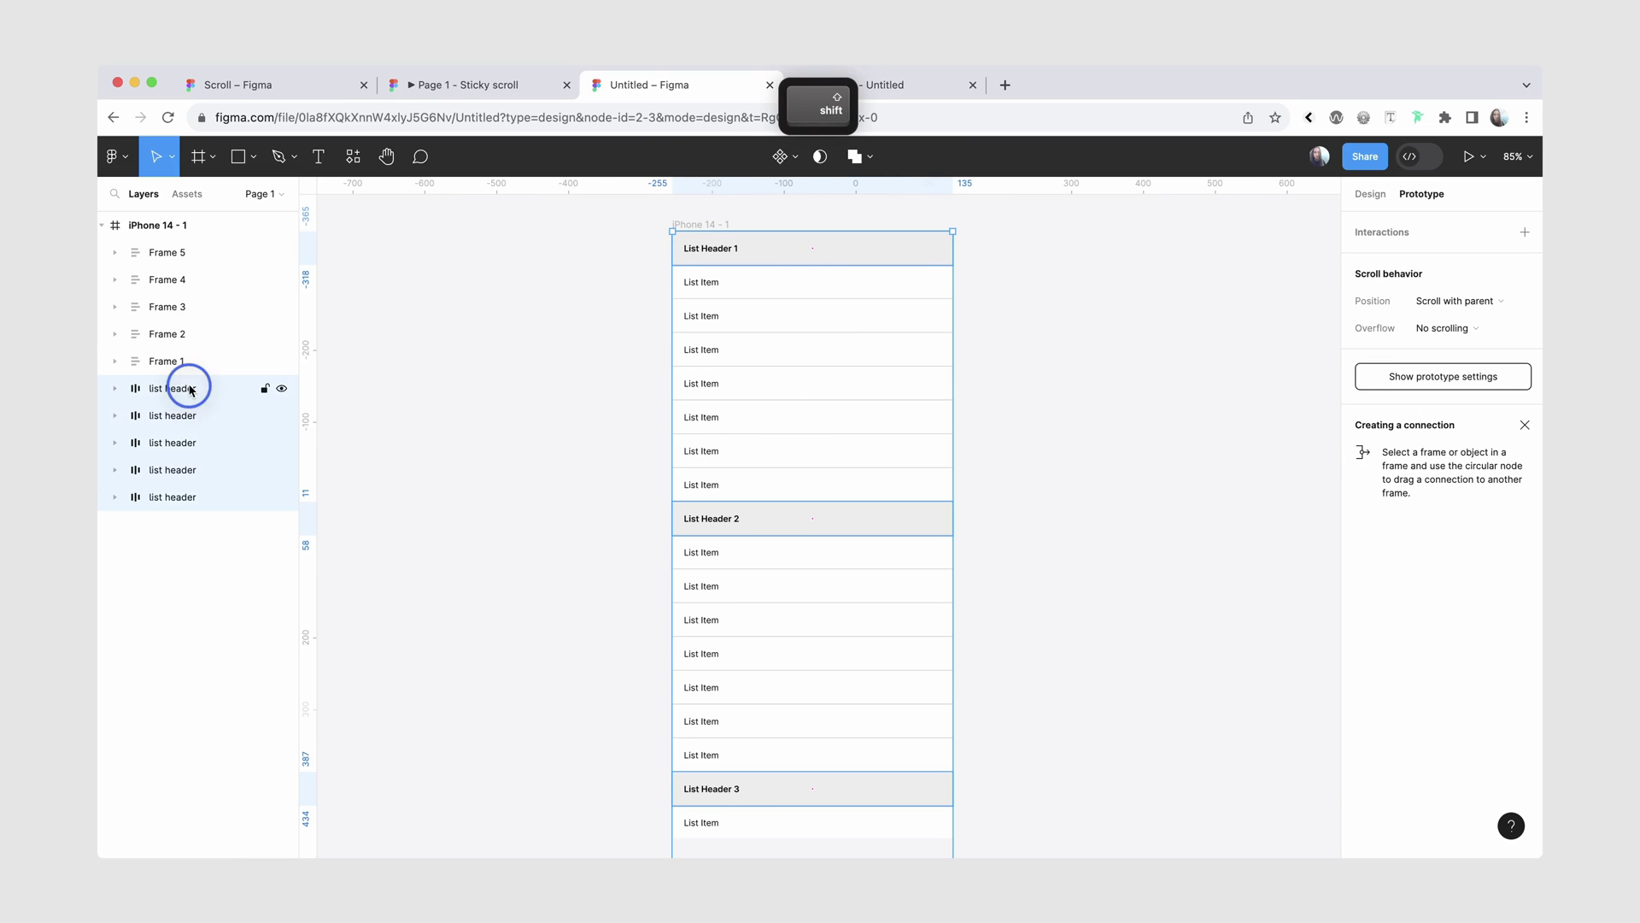
pyautogui.moveTo(191, 389); pyautogui.dragTo(202, 240)
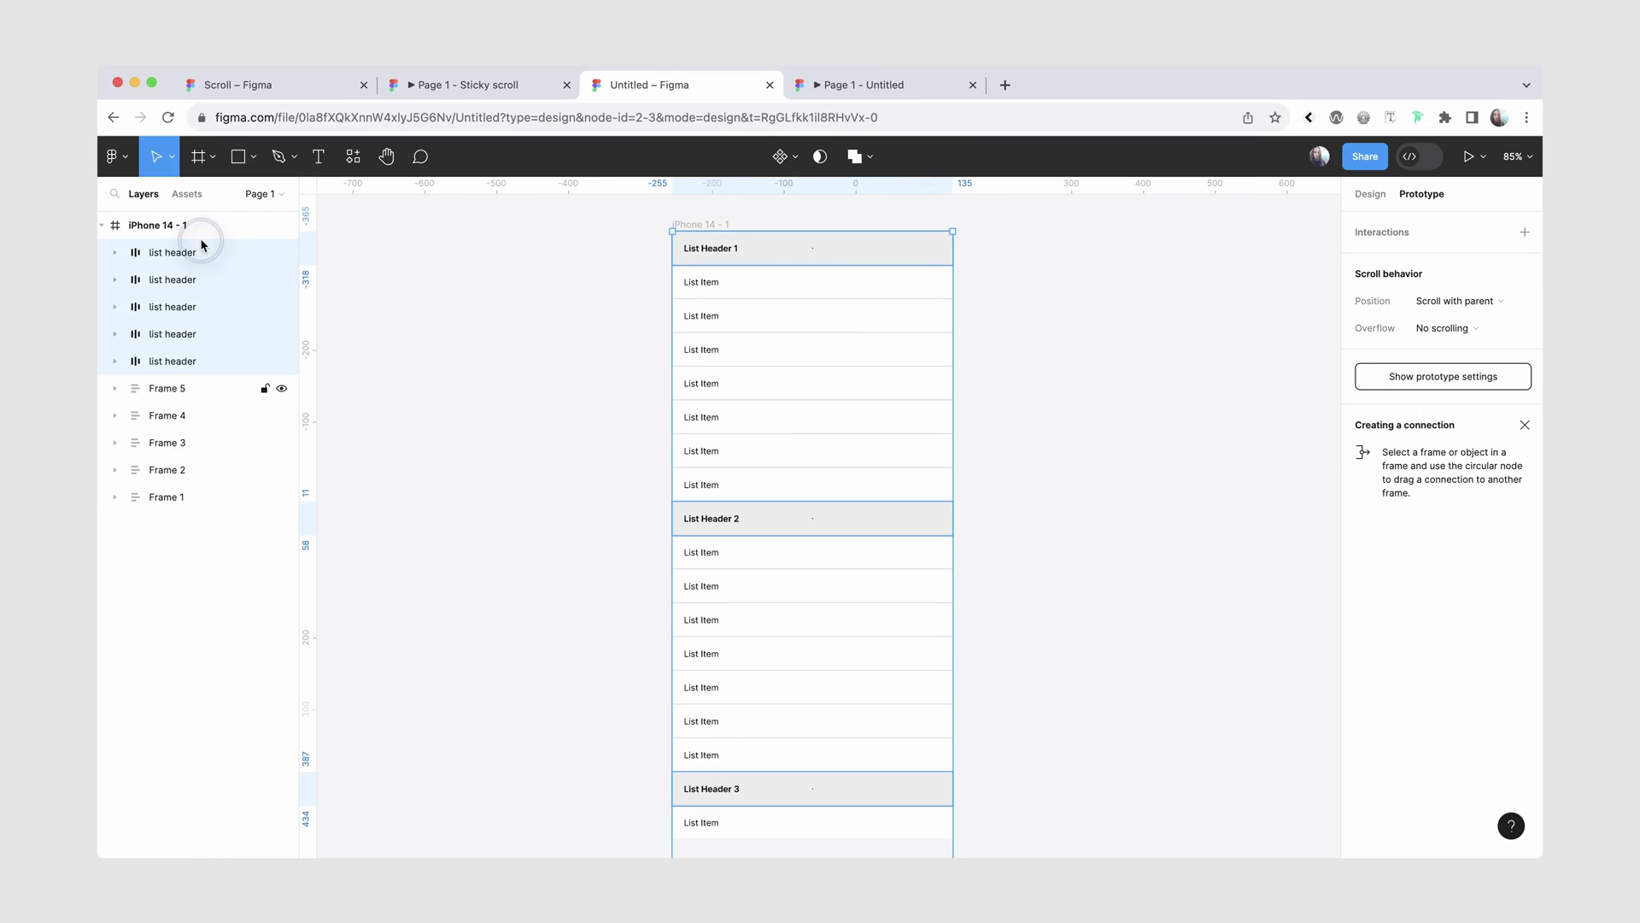
pyautogui.click(392, 329)
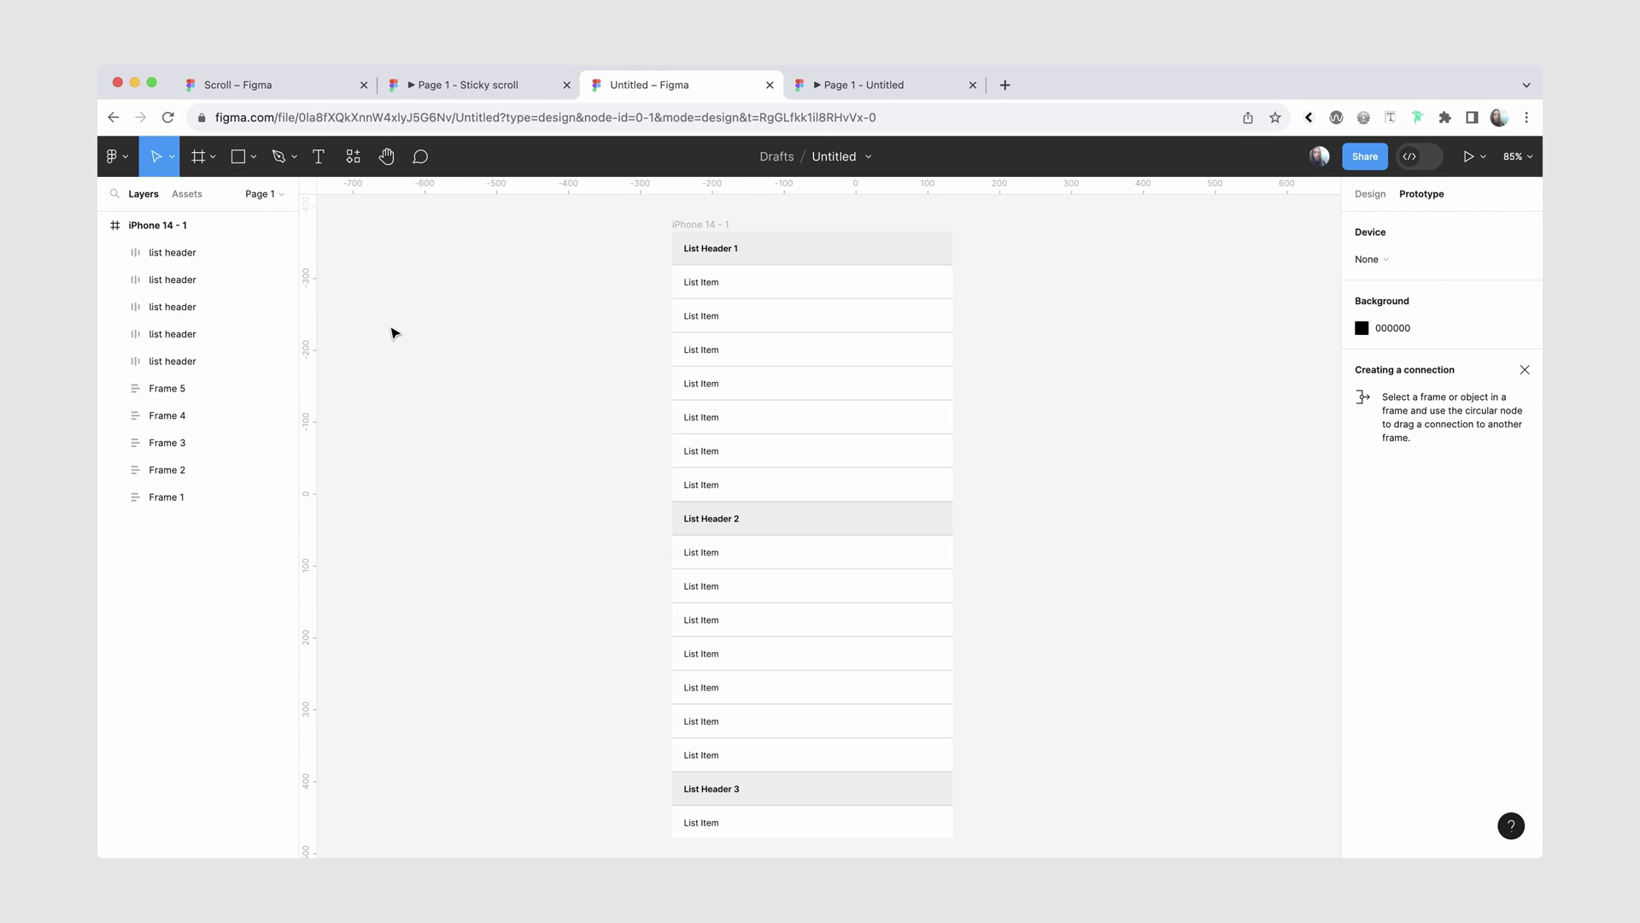
# Batch-rename the five list header layers with the pattern "$& $N", numbering them in descending order down to 1.
pyautogui.click(189, 367)
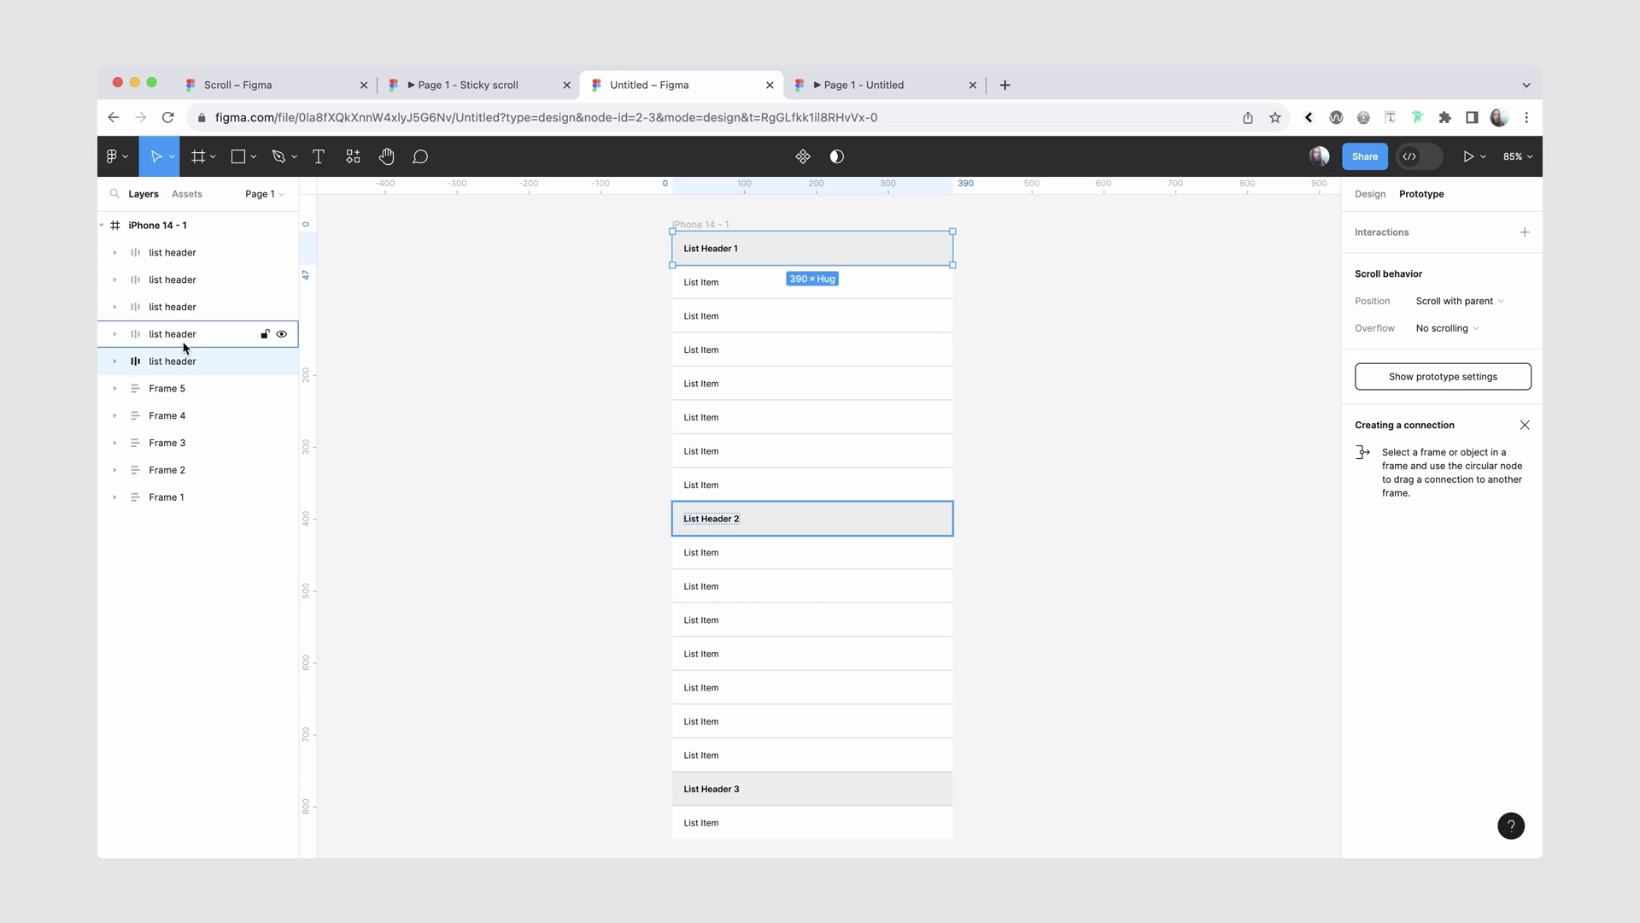
pyautogui.keyDown('shift'); pyautogui.click(196, 253); pyautogui.keyUp('shift')
pyautogui.hotkey('ctrl', 'r')
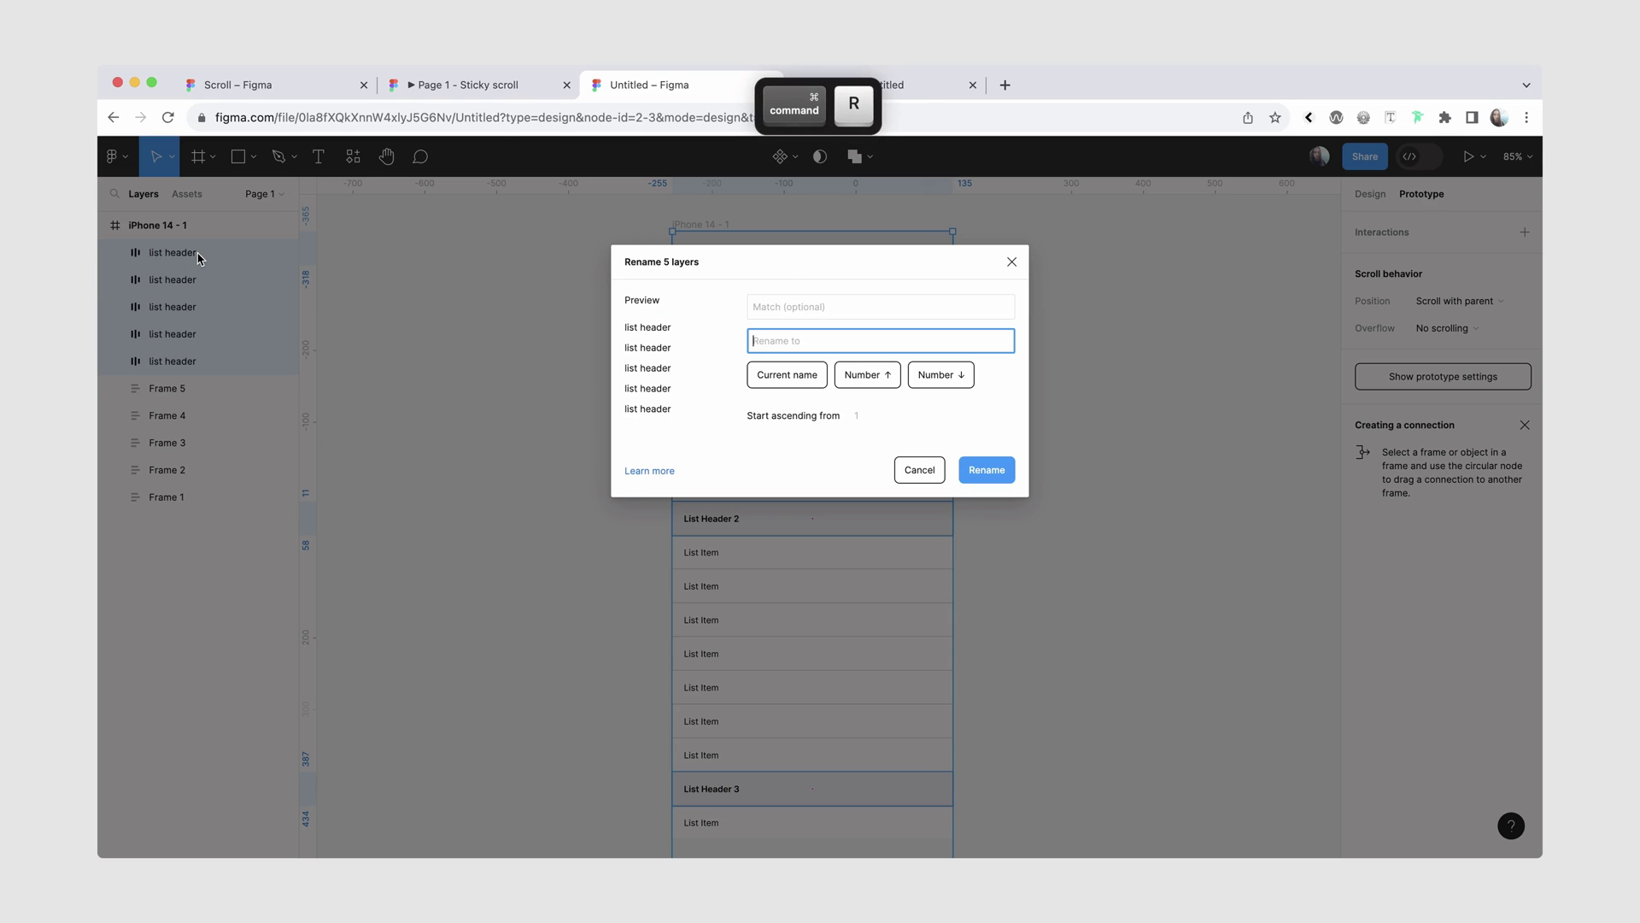
pyautogui.write('$& ')
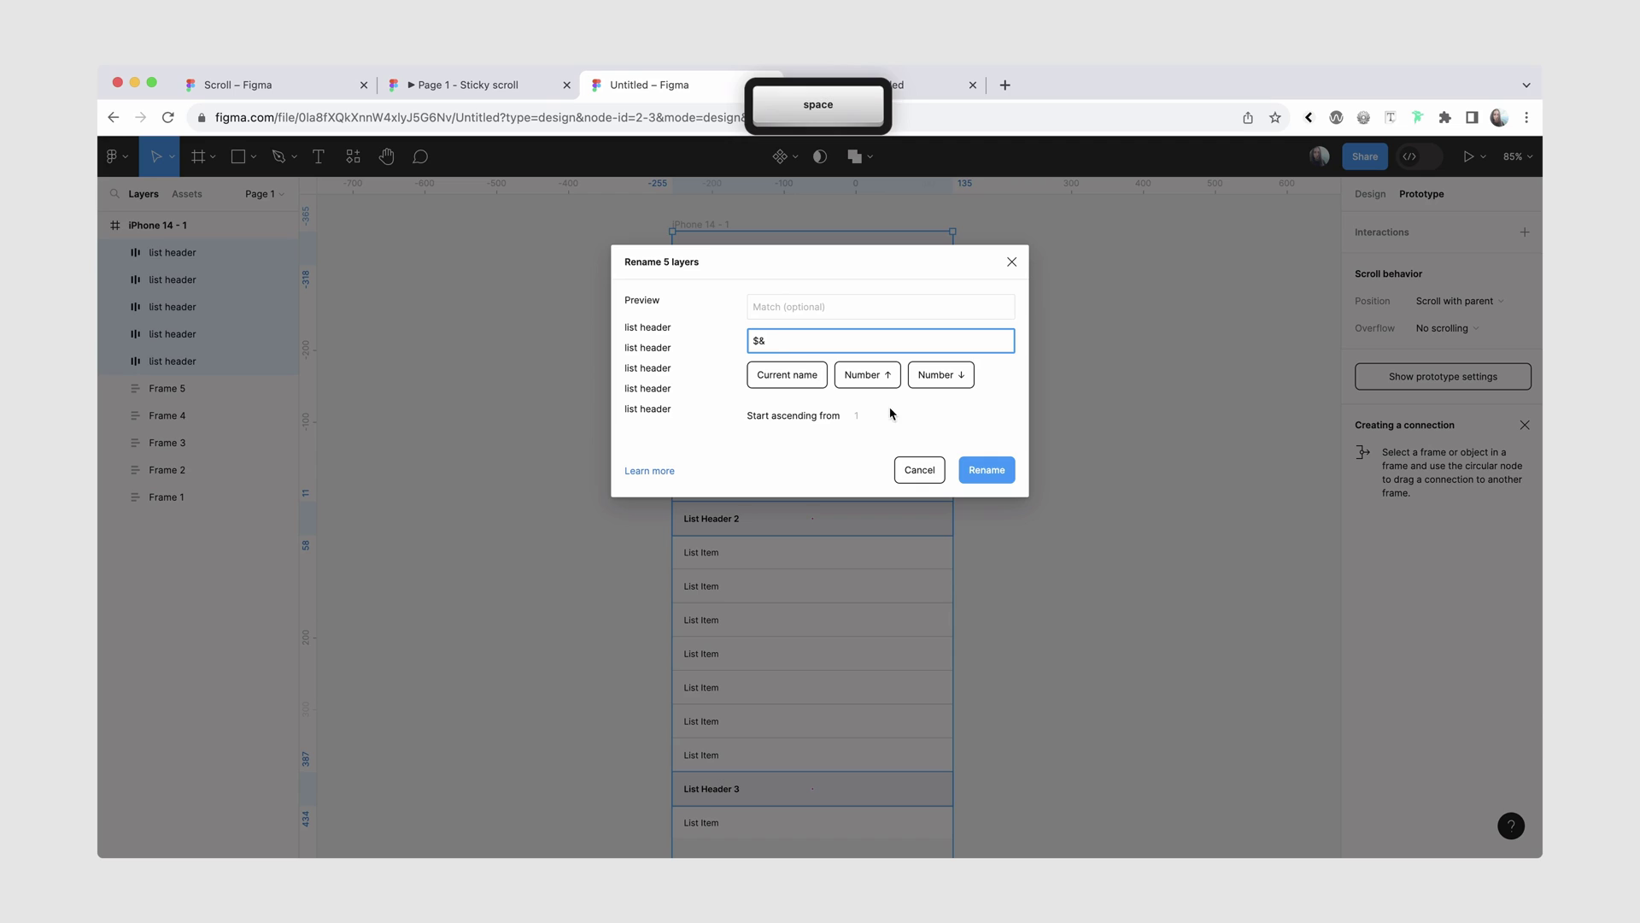
pyautogui.write('$N')
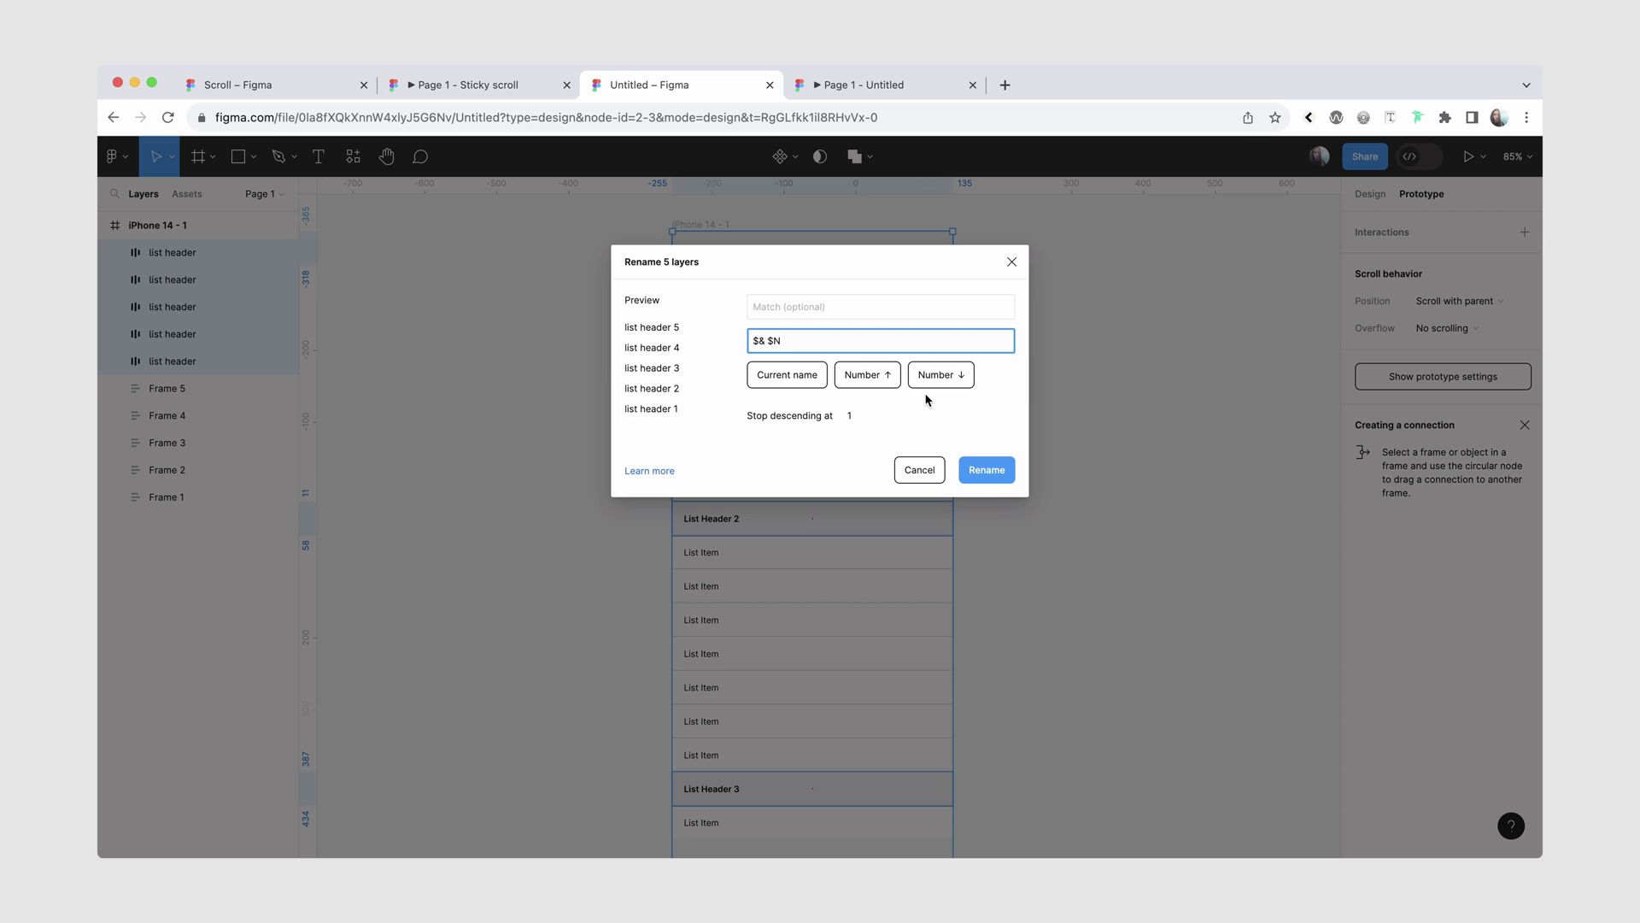
pyautogui.click(996, 469)
# Batch-rename the layers Frame 1 through Frame 5 as "list".
pyautogui.keyDown('shift'); pyautogui.click(181, 387); pyautogui.keyUp('shift')
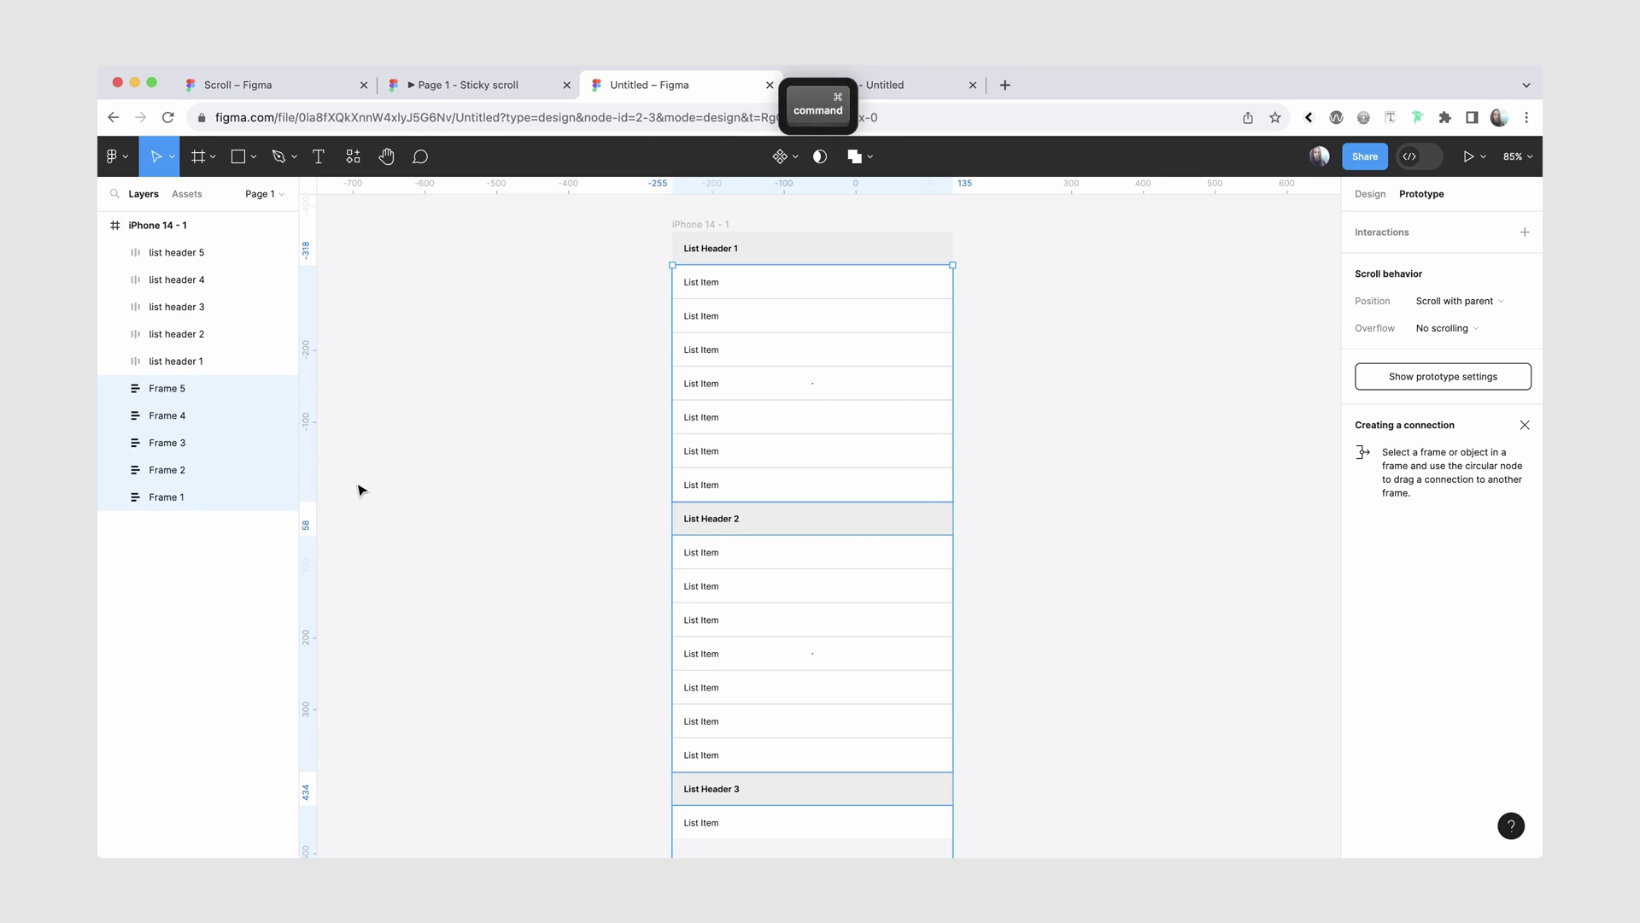
pyautogui.press('super+r')
pyautogui.write('list')
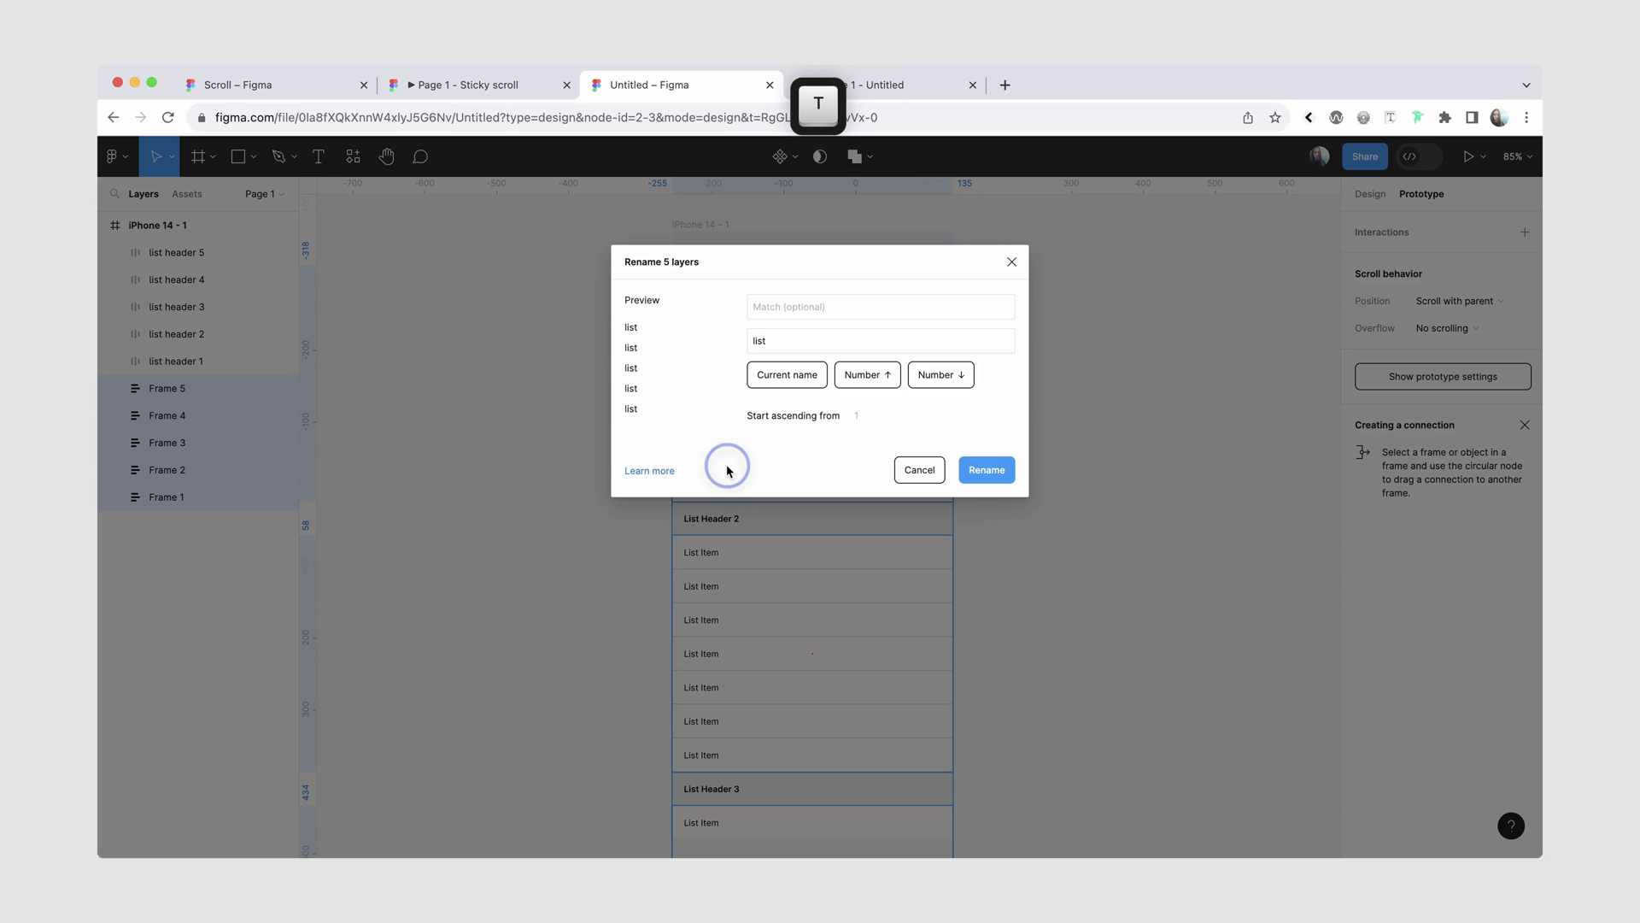
pyautogui.press('Return')
pyautogui.click(730, 227)
# Set the scroll position of list headers 1 through 5 to "Sticky (stop at top edge)".
pyautogui.click(190, 370)
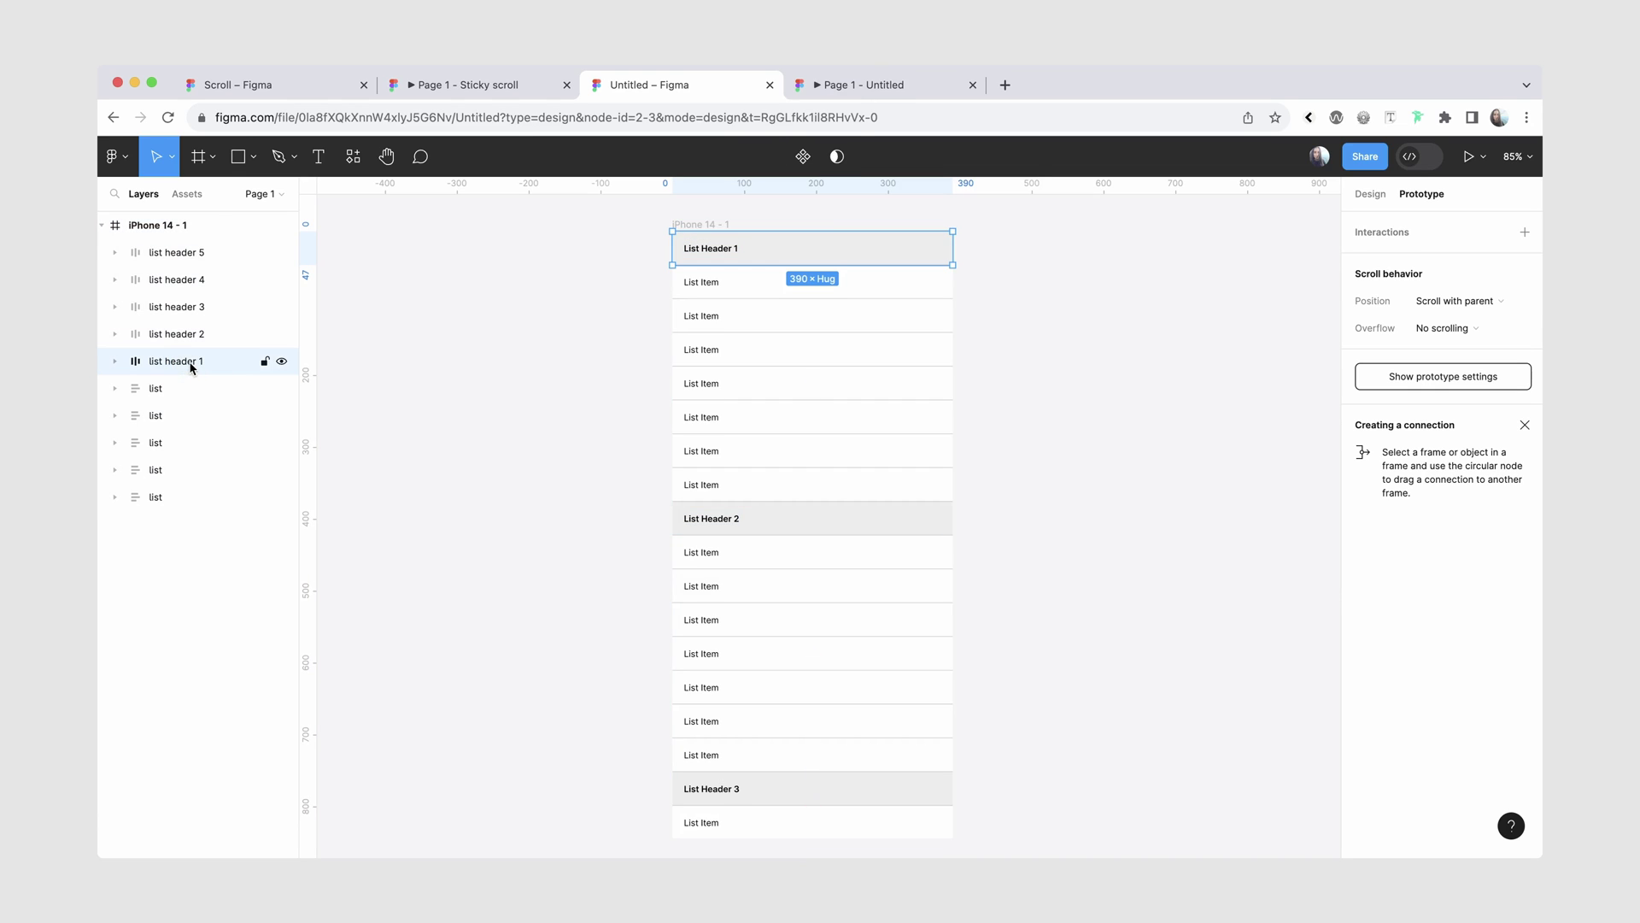
pyautogui.keyDown('shift'); pyautogui.click(179, 254); pyautogui.keyUp('shift')
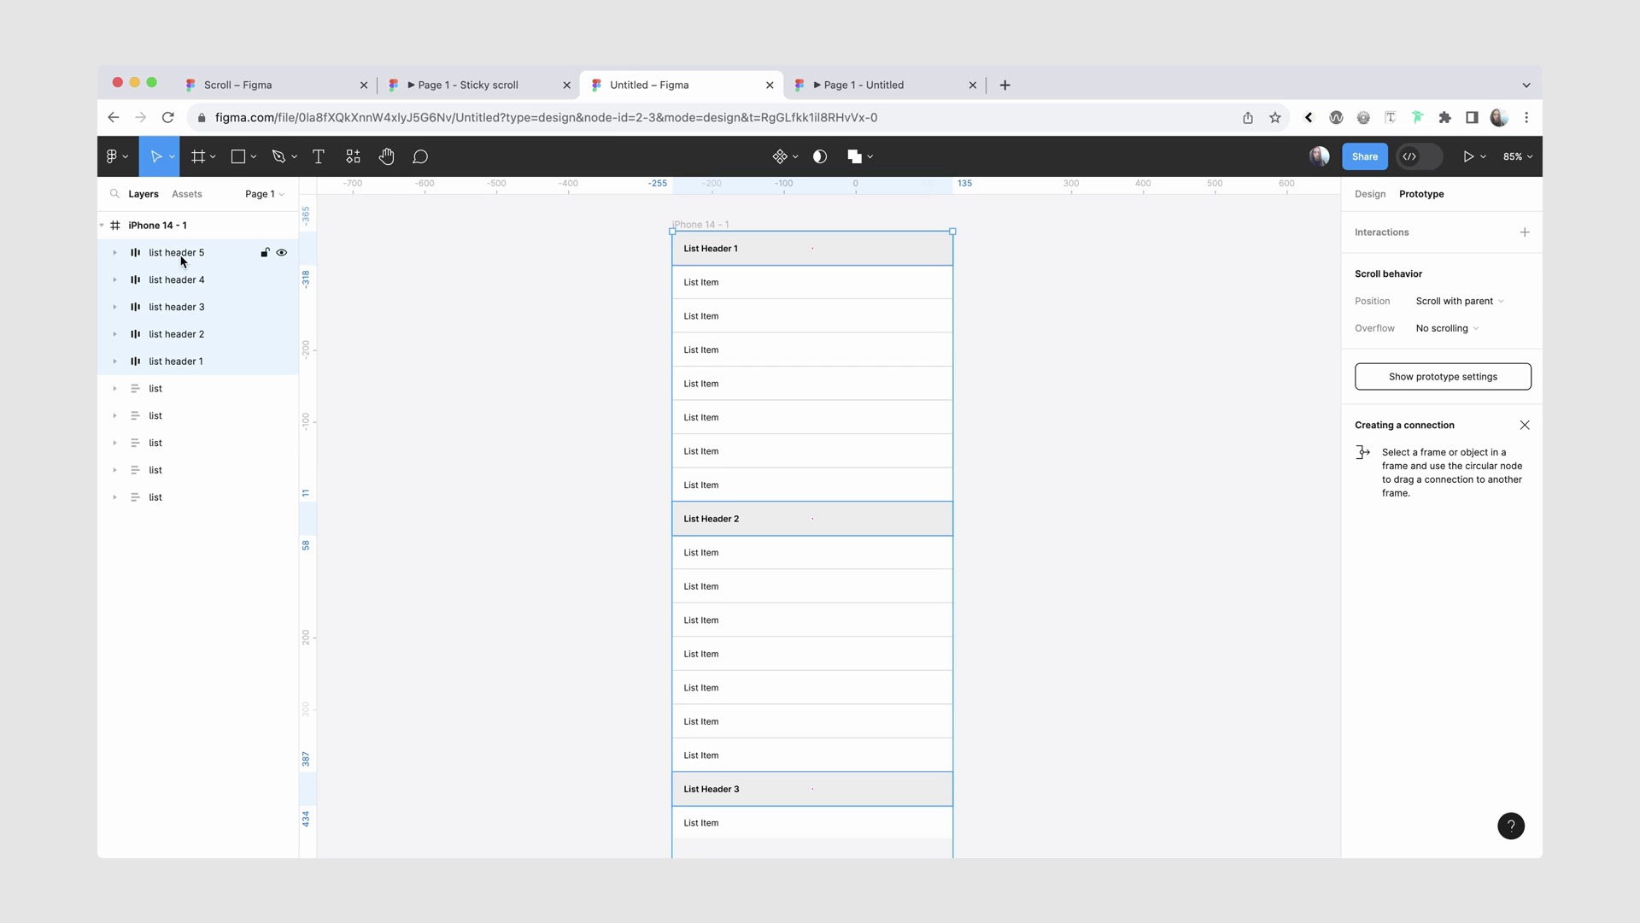
pyautogui.click(1435, 301)
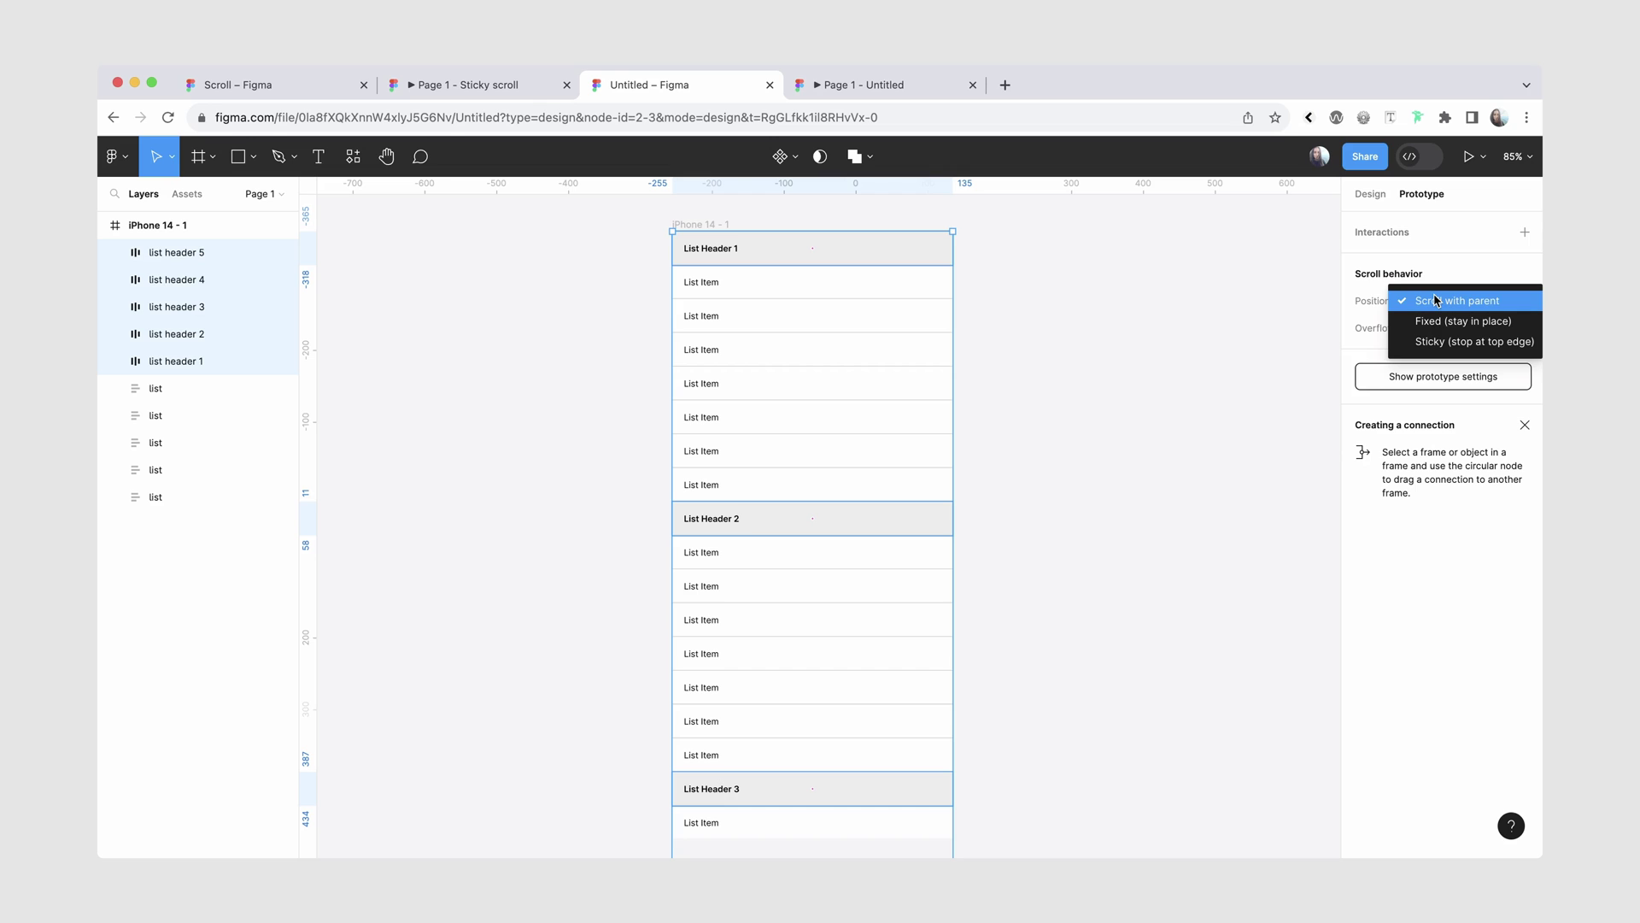
pyautogui.click(1475, 341)
# Scroll through the presented prototype to test the sticky headers, and return to the design file.
pyautogui.hotkey('ctrl', 'Tab')
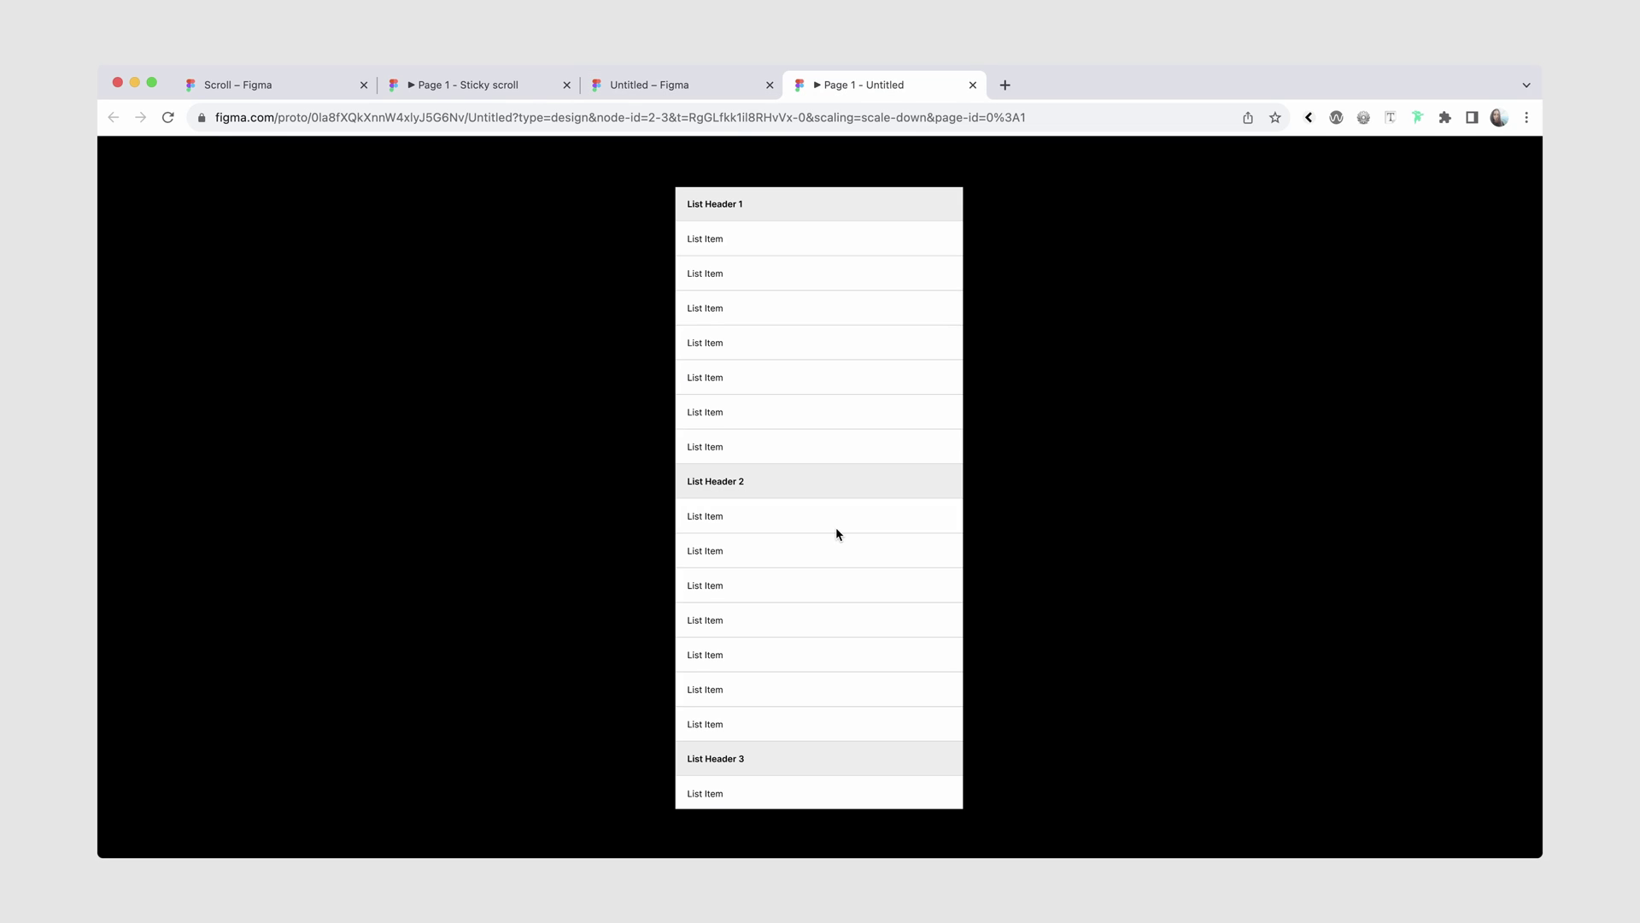
pyautogui.scroll(-6, 838, 534)
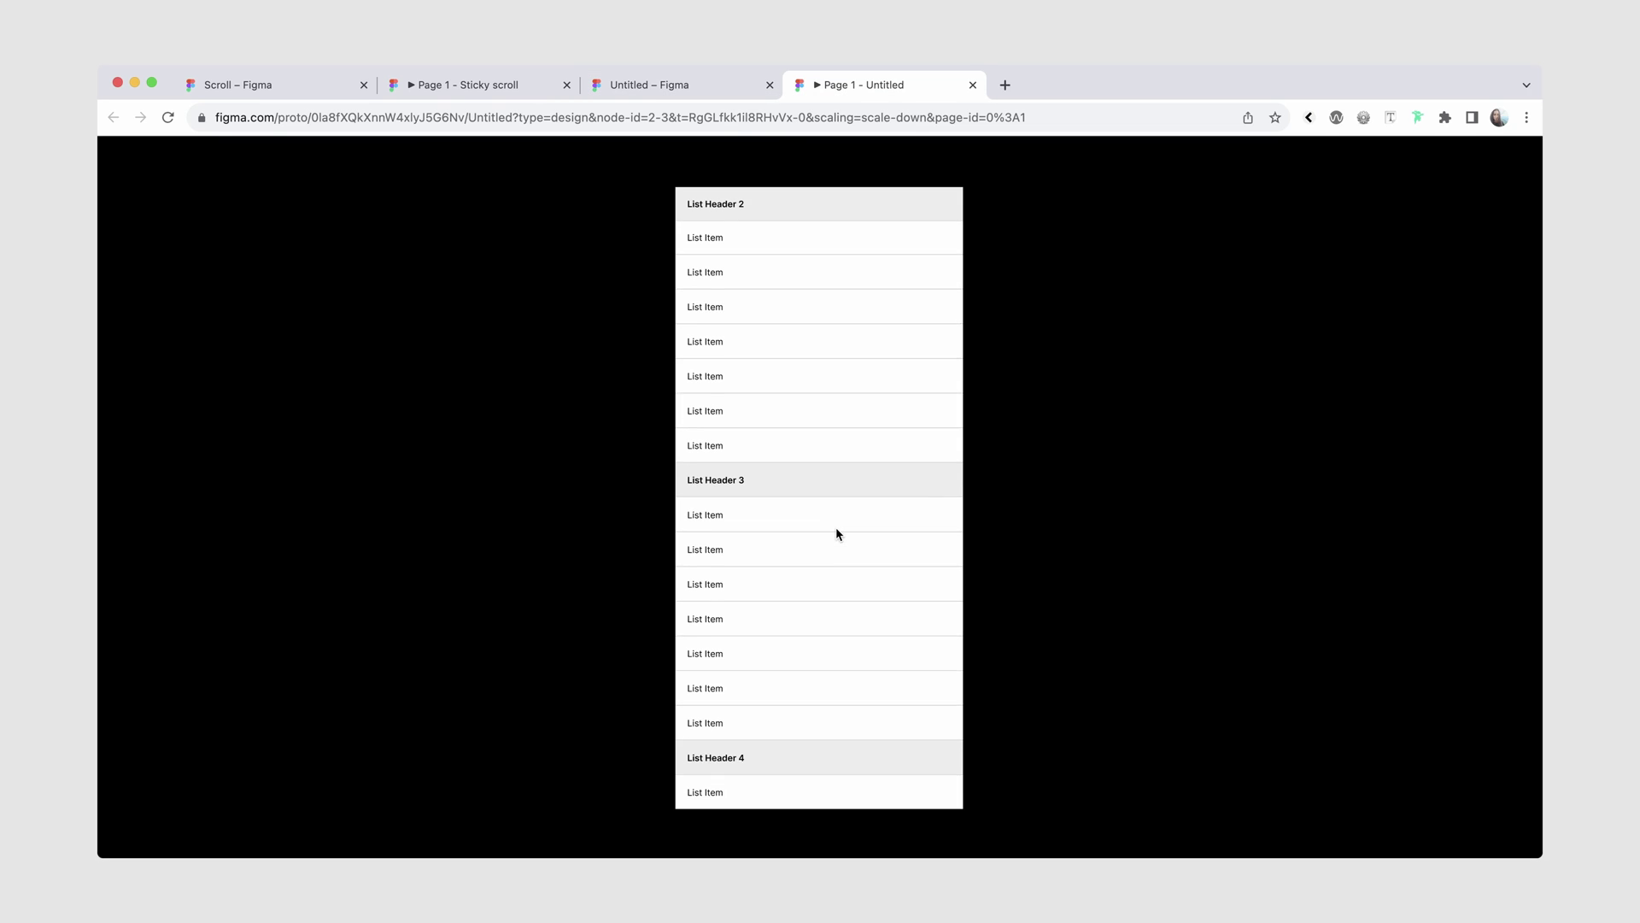
pyautogui.scroll(-1, 837, 534)
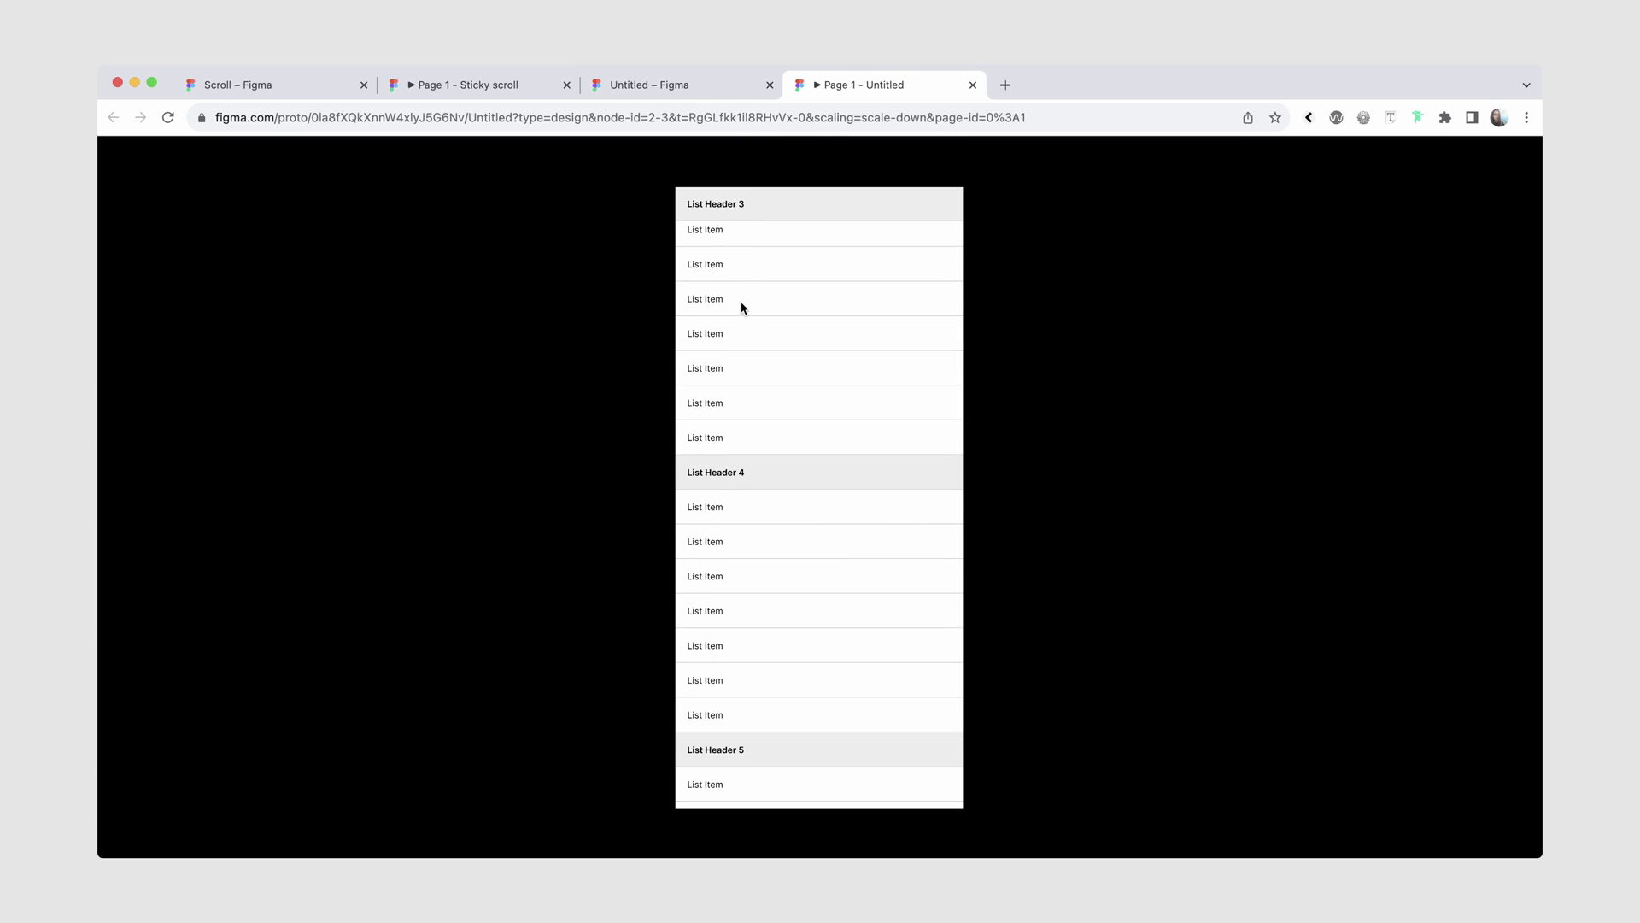
pyautogui.click(662, 85)
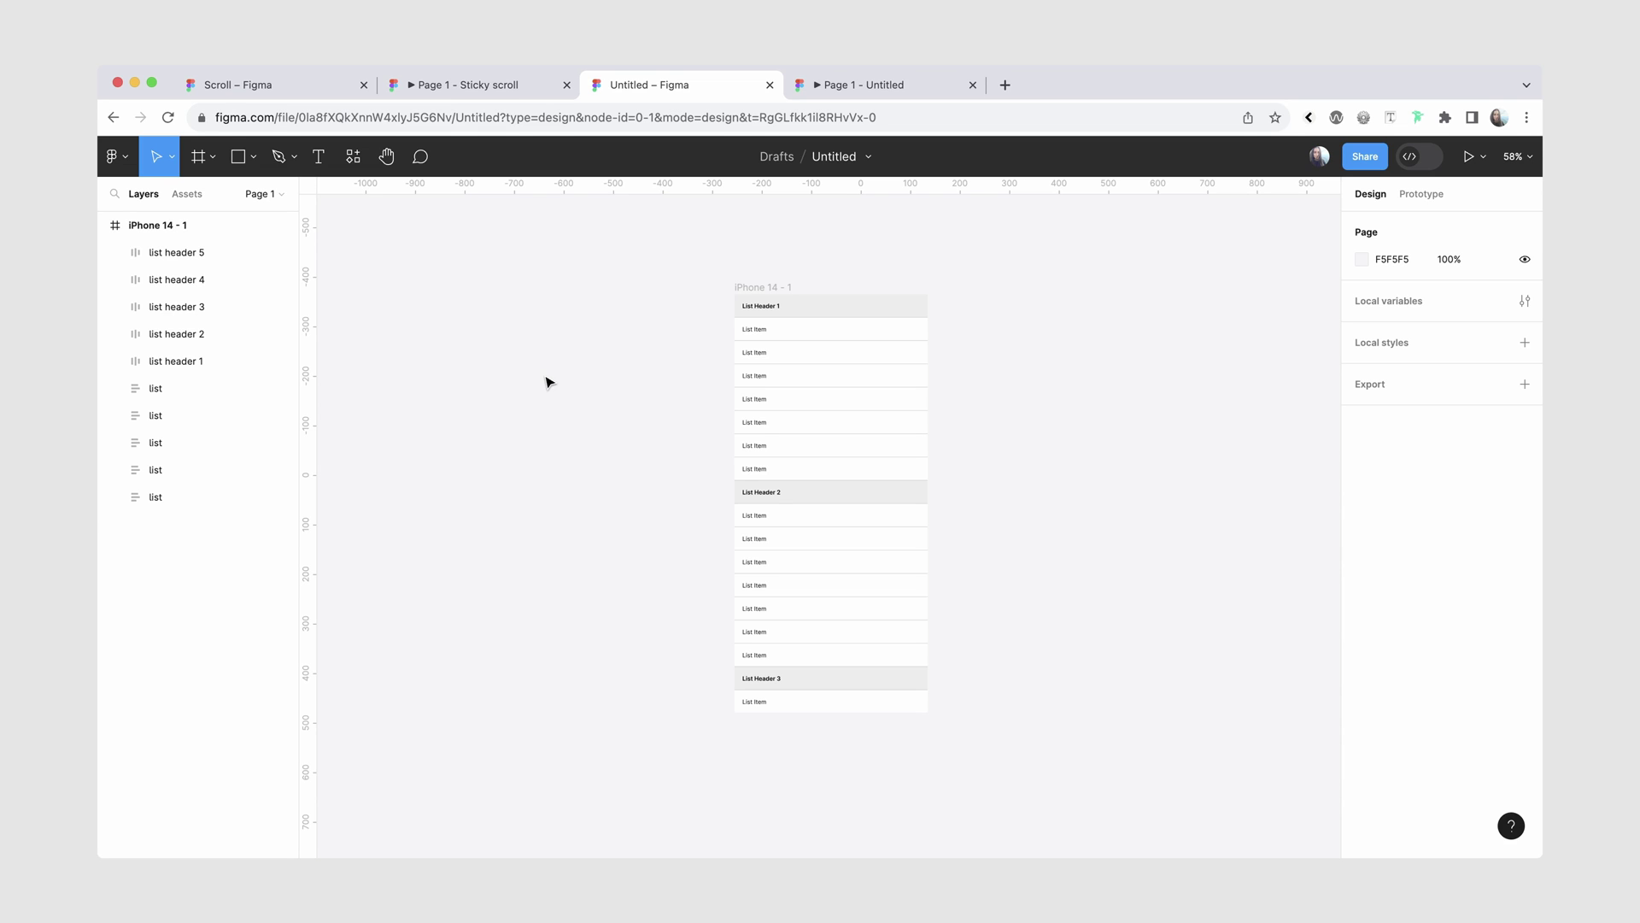
# Add the text "Button" on the empty canvas beside the phone frame and wrap it in an auto layout frame.
pyautogui.click(317, 158)
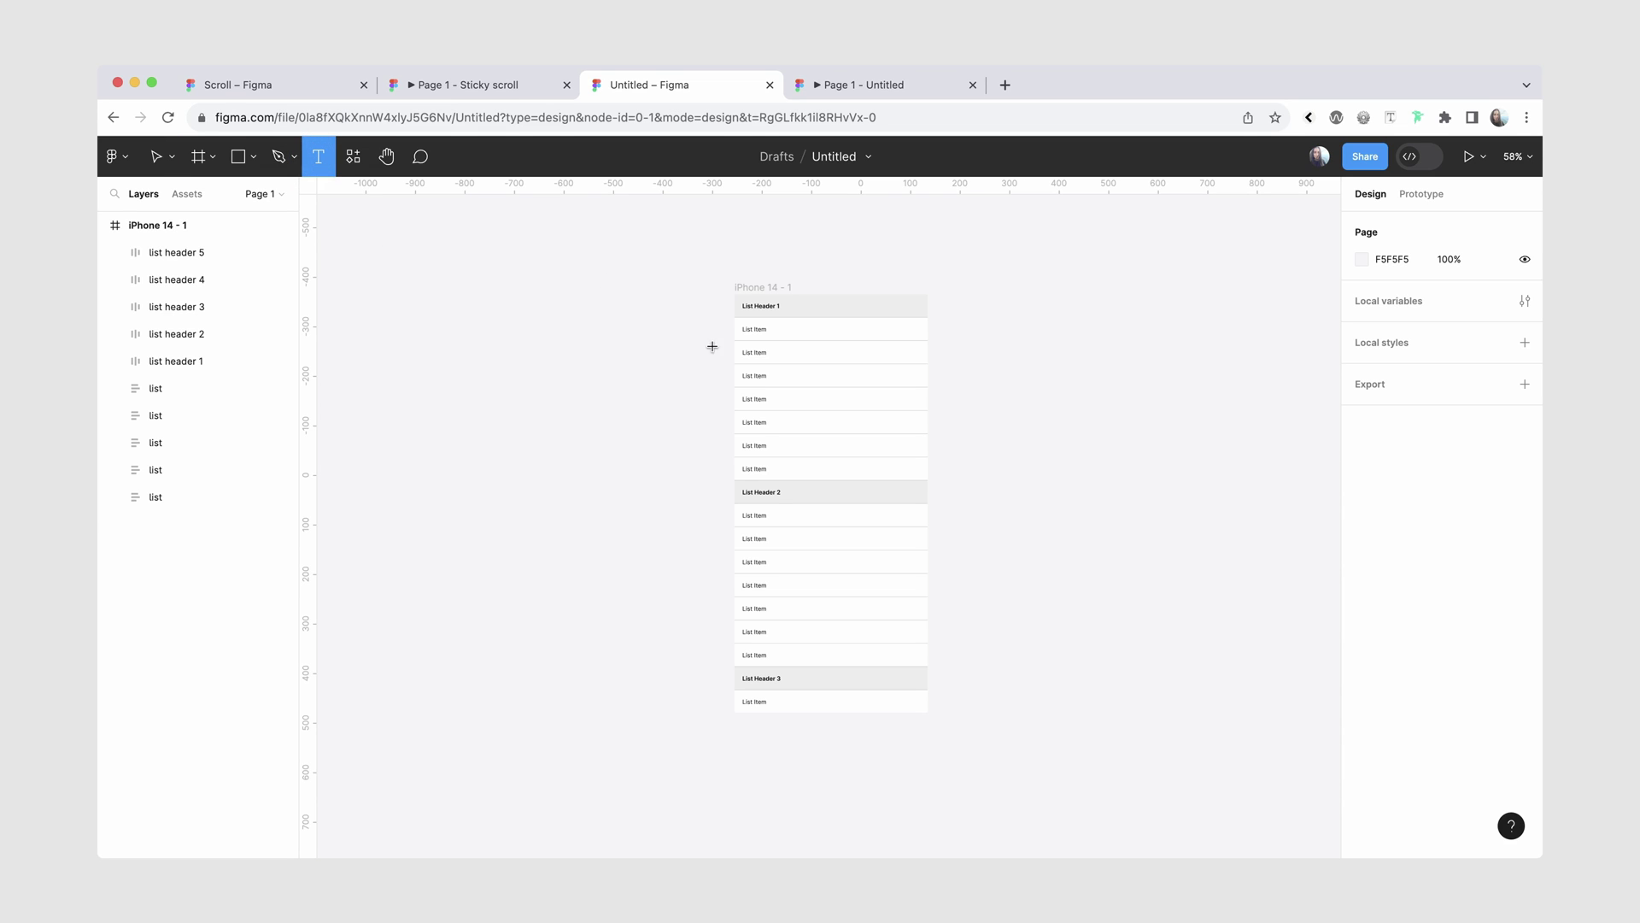
pyautogui.keyDown('ctrl'); pyautogui.scroll(5, 641, 352); pyautogui.keyUp('ctrl')
pyautogui.click(634, 382)
pyautogui.write('Button')
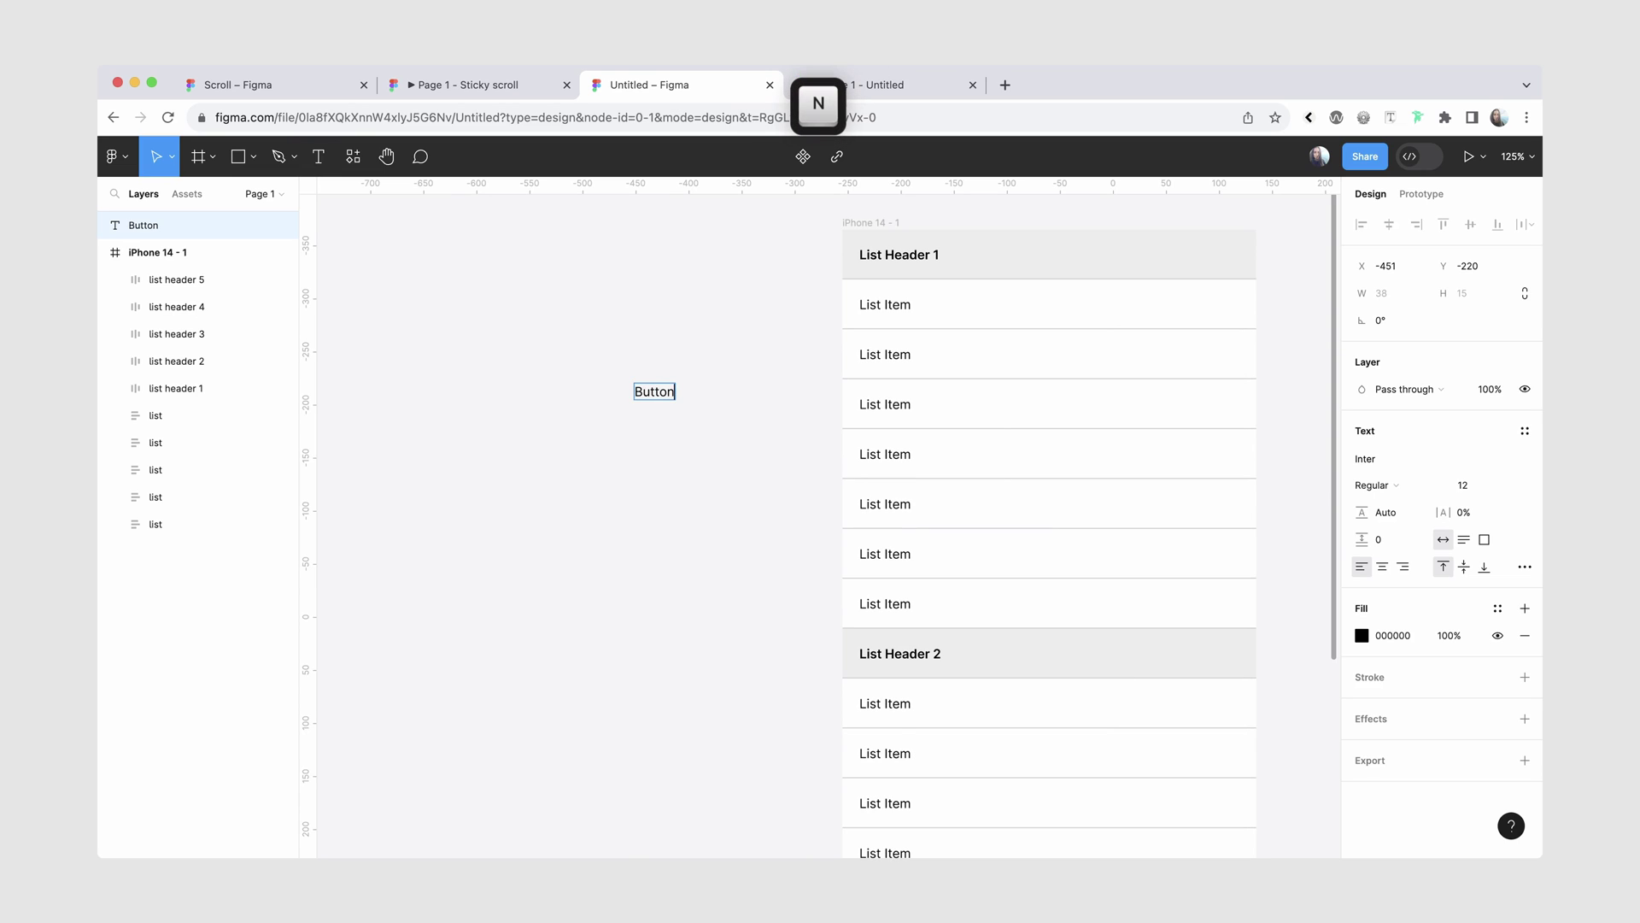
pyautogui.press('Escape')
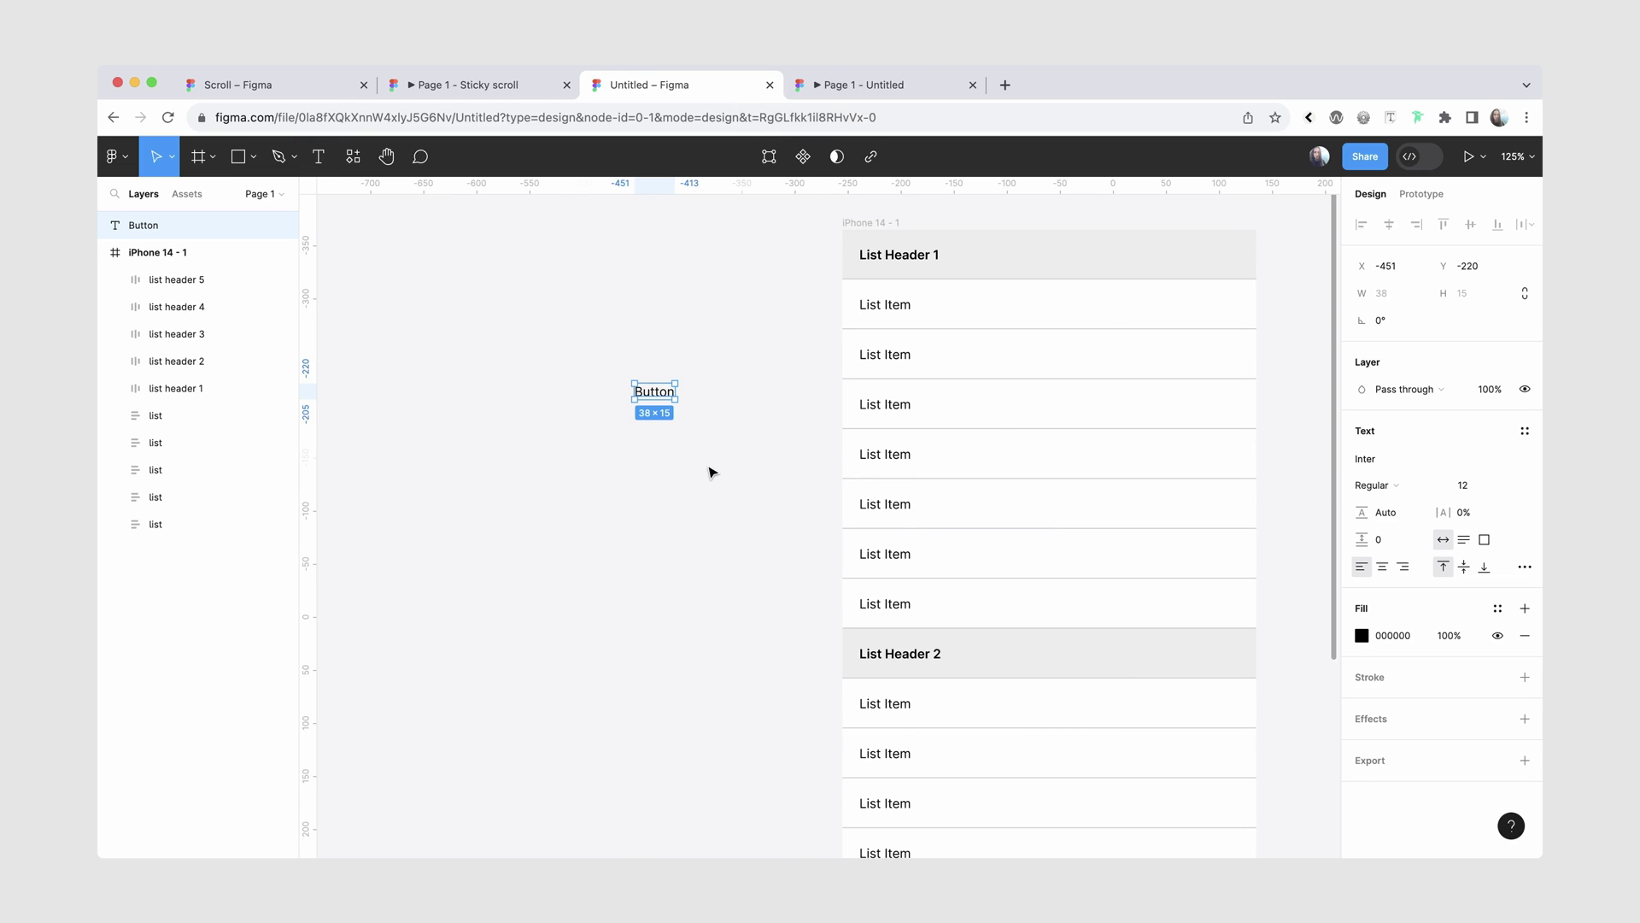
pyautogui.hotkey('shift', 'a')
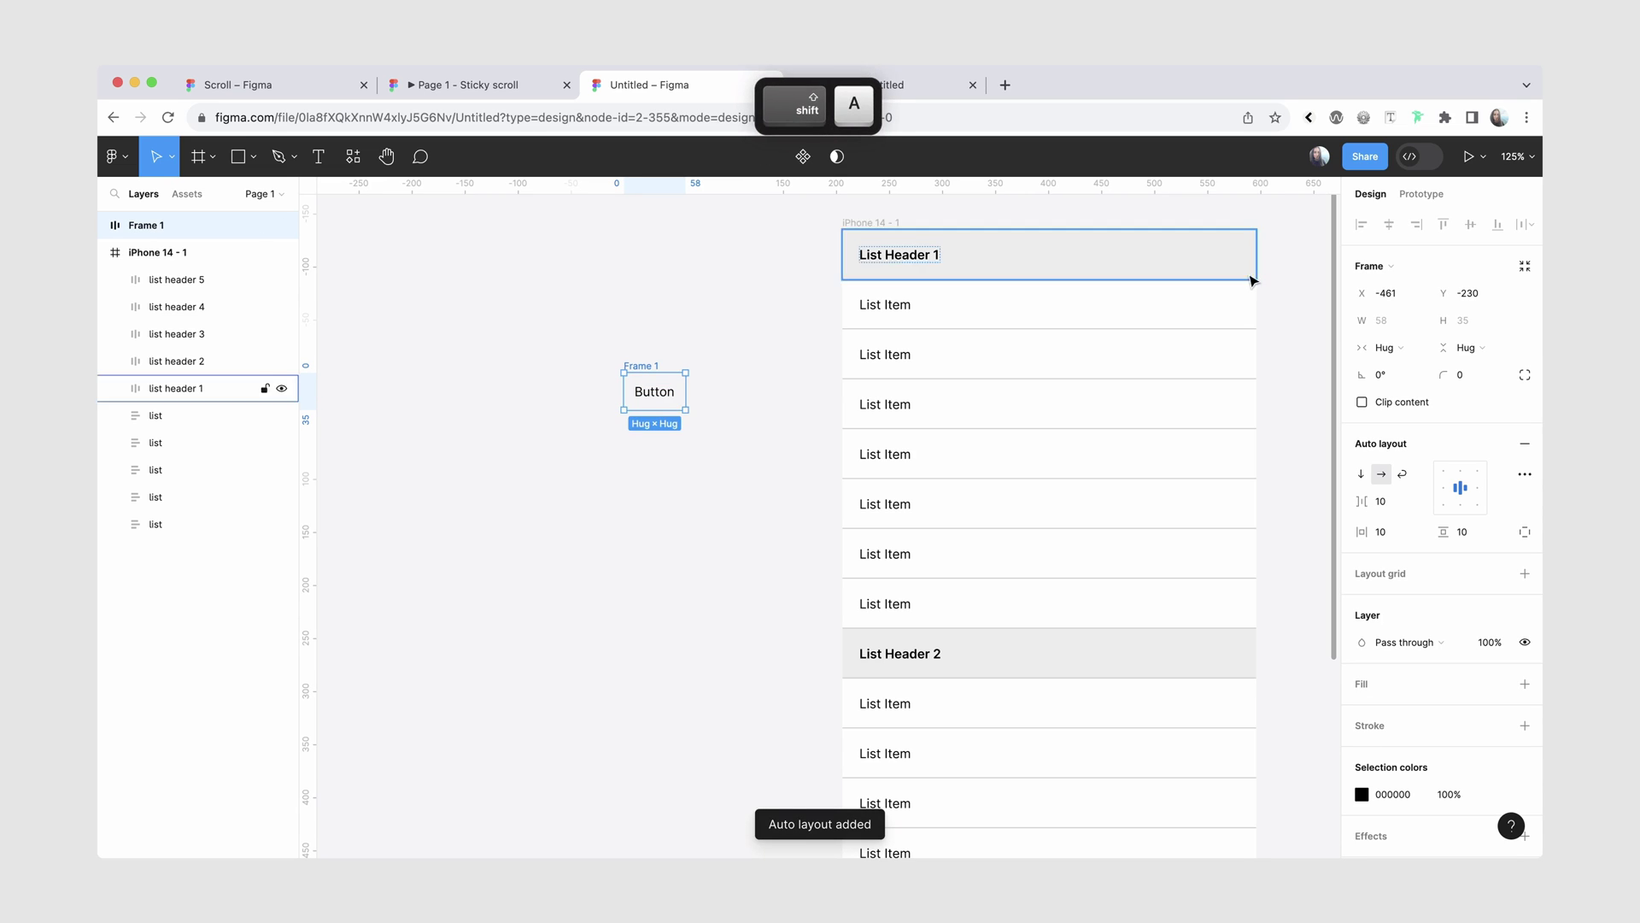
# Give the button's auto layout frame a fixed width of 80 and a fixed height of 80.
pyautogui.click(1496, 347)
pyautogui.click(1491, 329)
pyautogui.click(1381, 347)
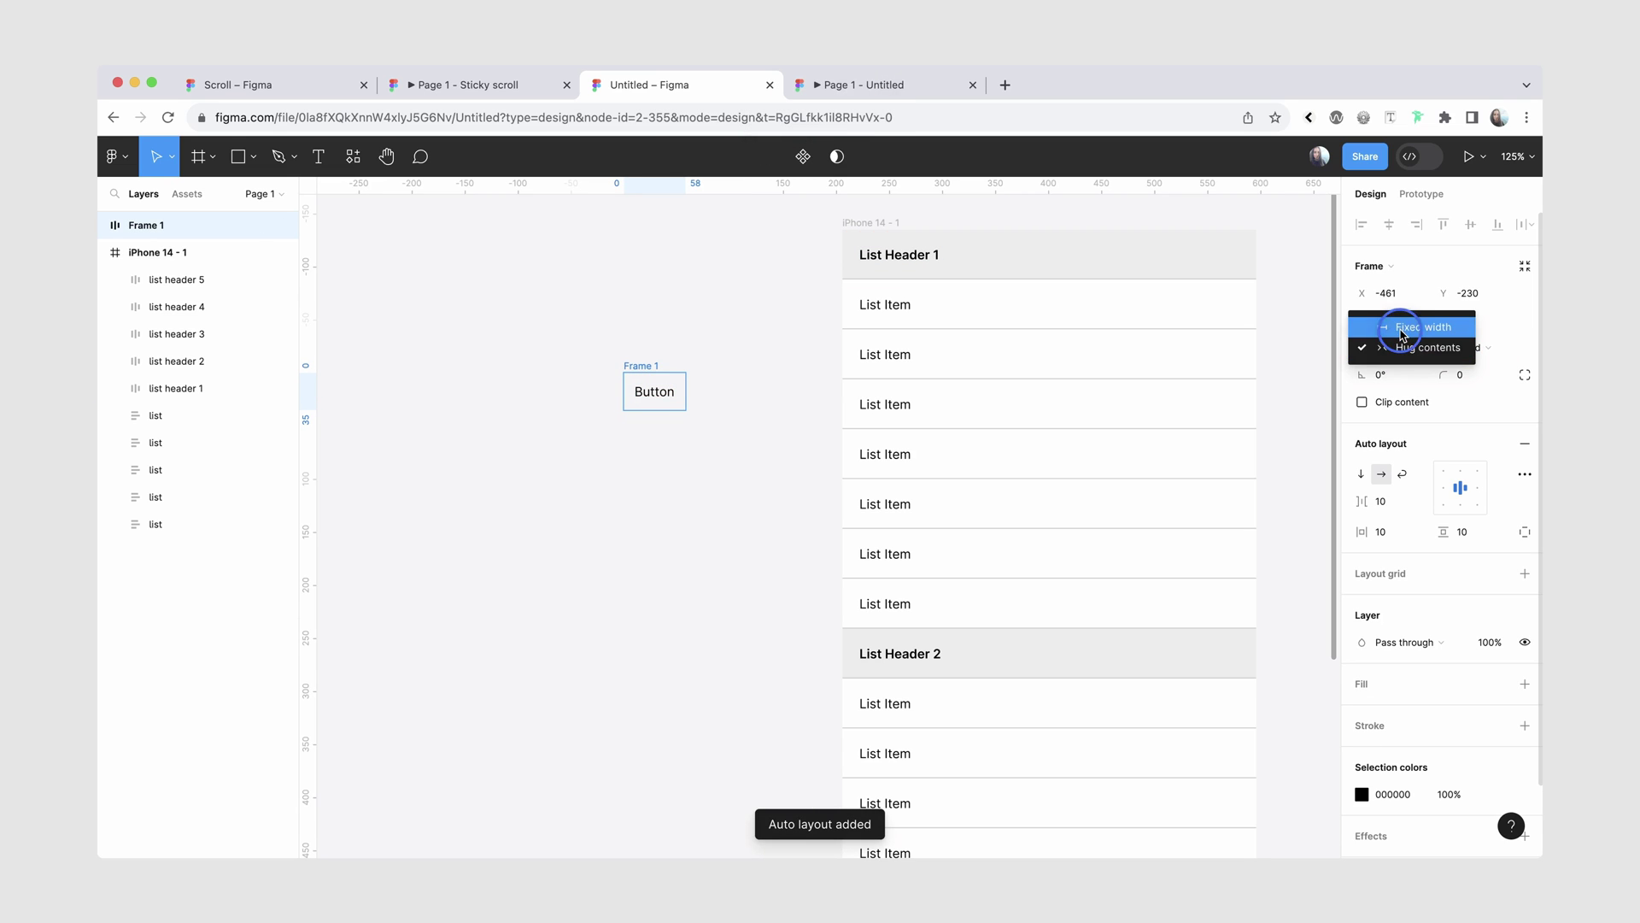
pyautogui.click(1397, 326)
pyautogui.click(1402, 328)
pyautogui.write('80')
pyautogui.click(1484, 327)
pyautogui.write('80')
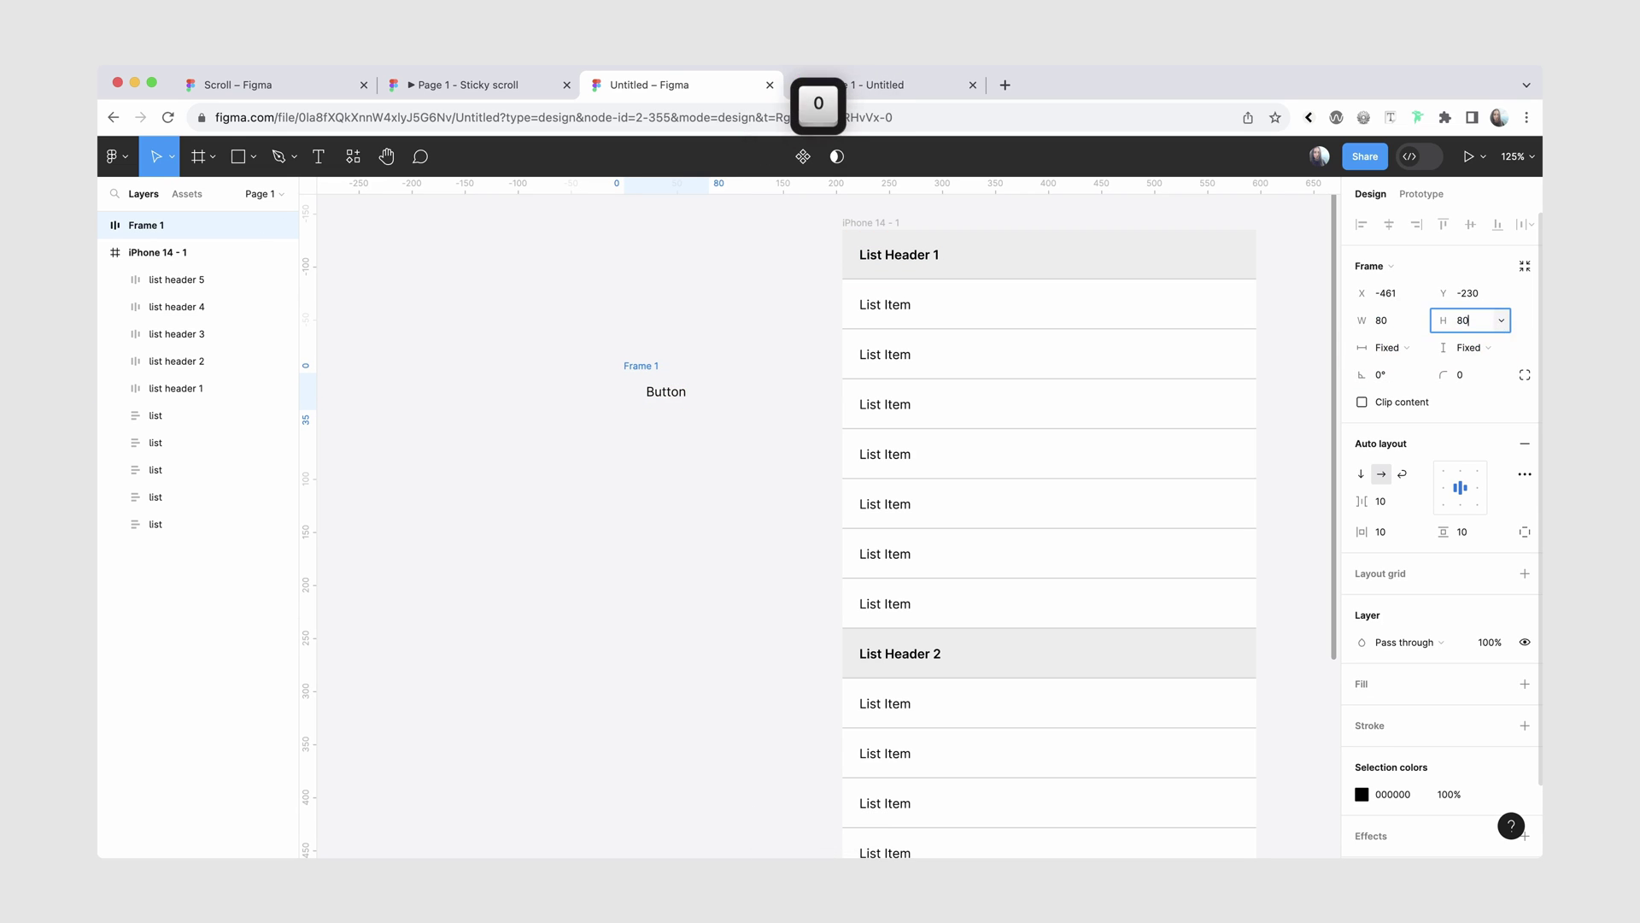
pyautogui.press('Return')
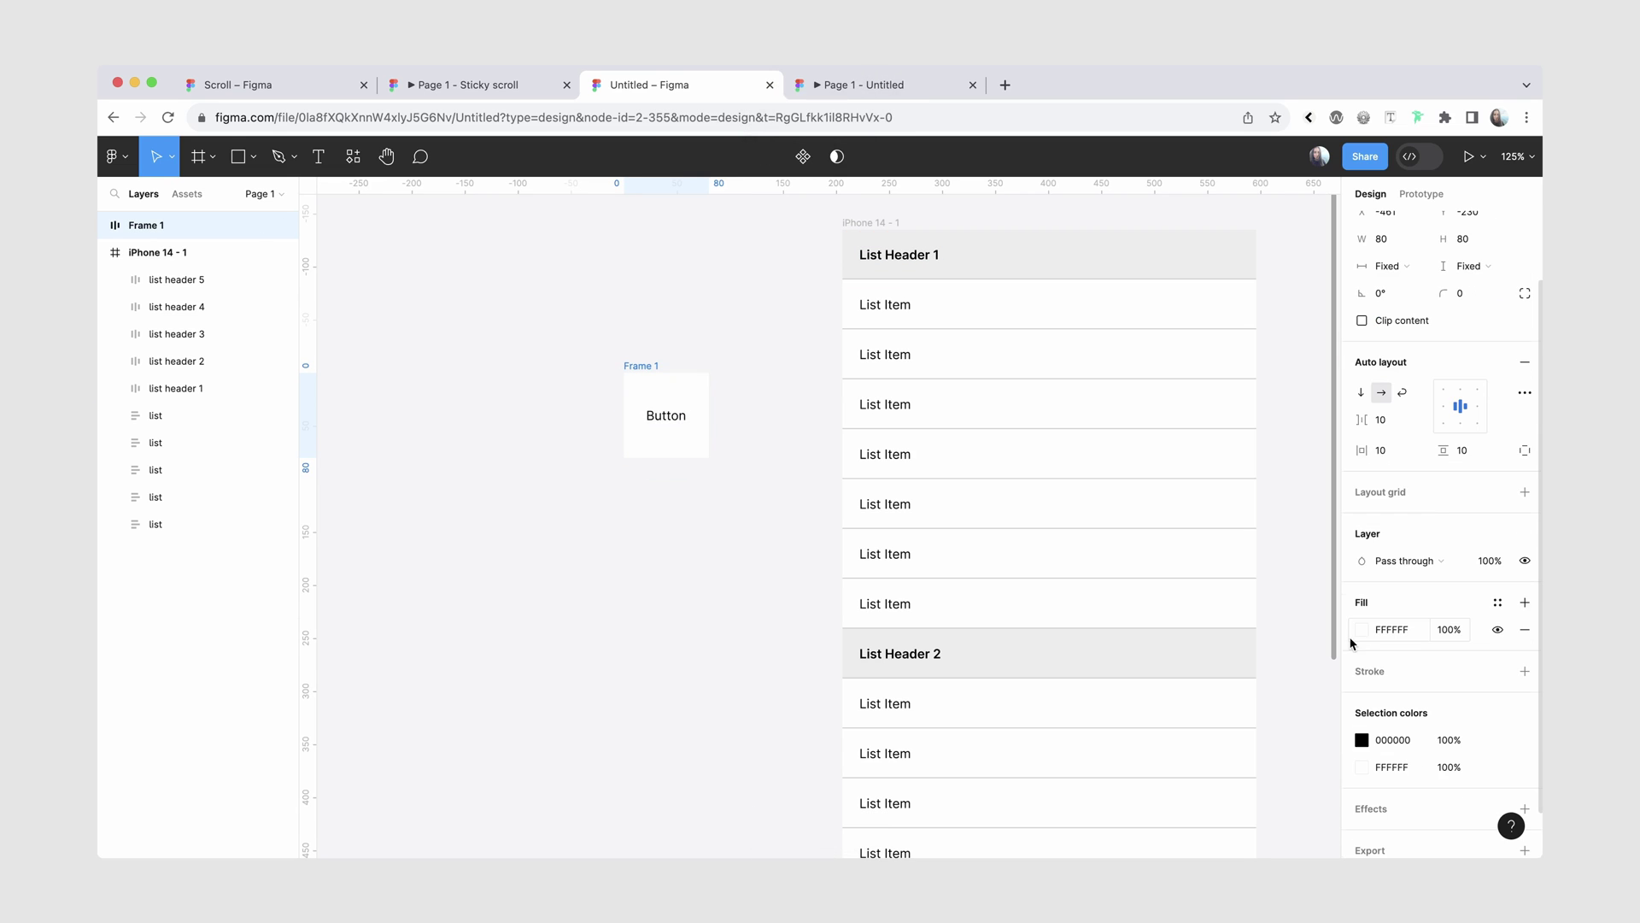
# Fill the button frame with light blue DEEBFF and set its corner radius to 100.
pyautogui.click(1357, 634)
pyautogui.click(1164, 420)
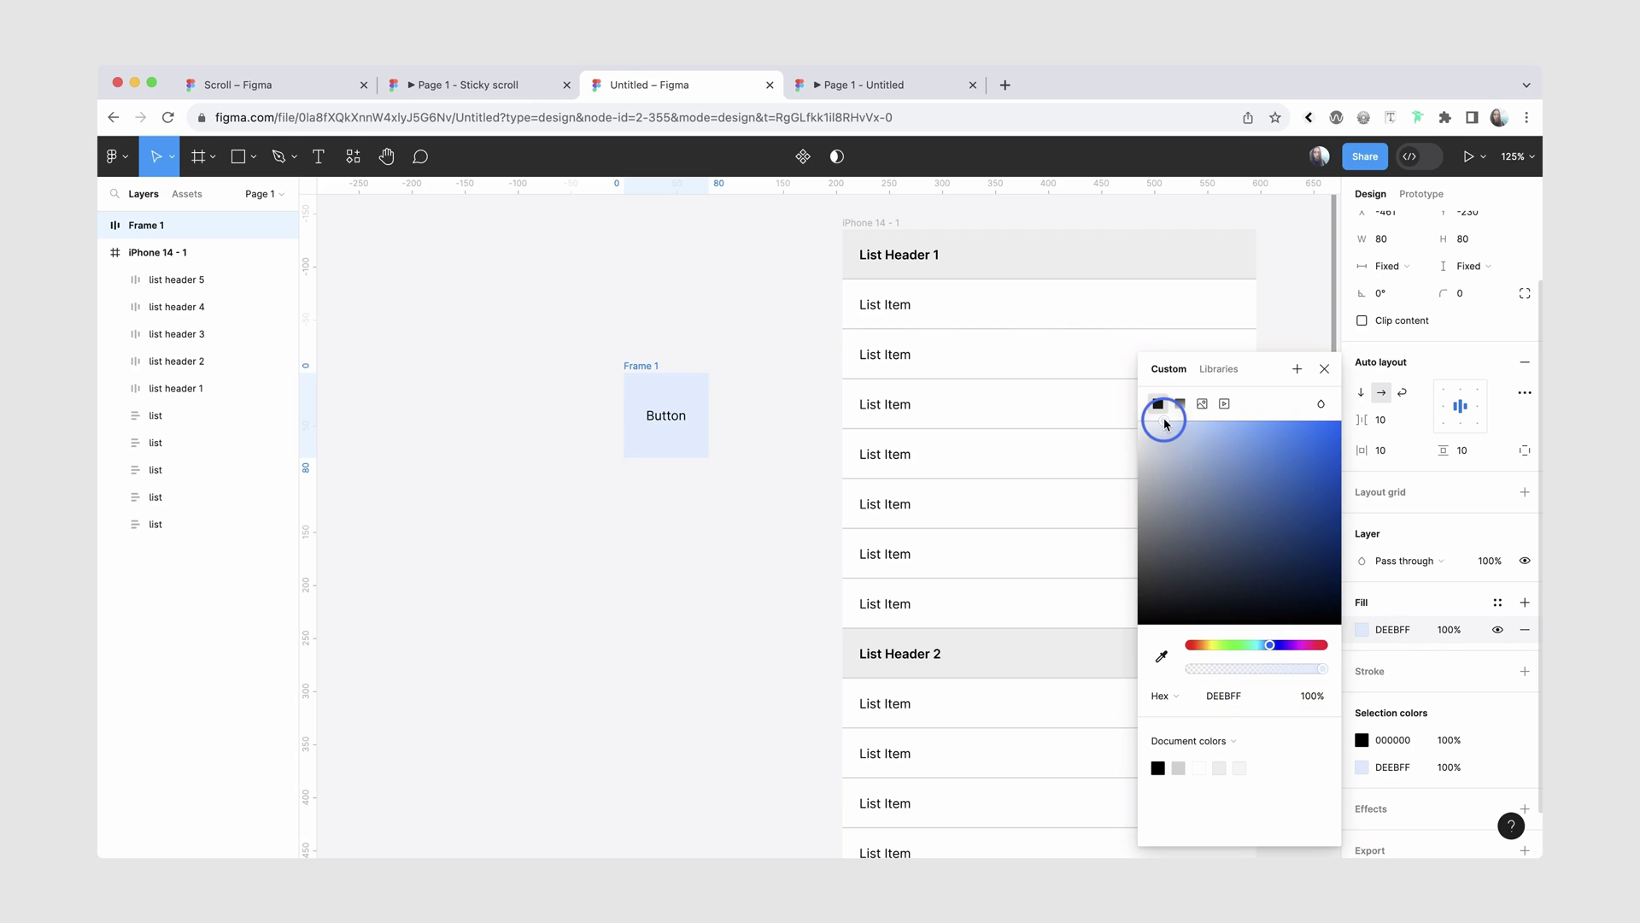
pyautogui.click(775, 362)
pyautogui.click(659, 381)
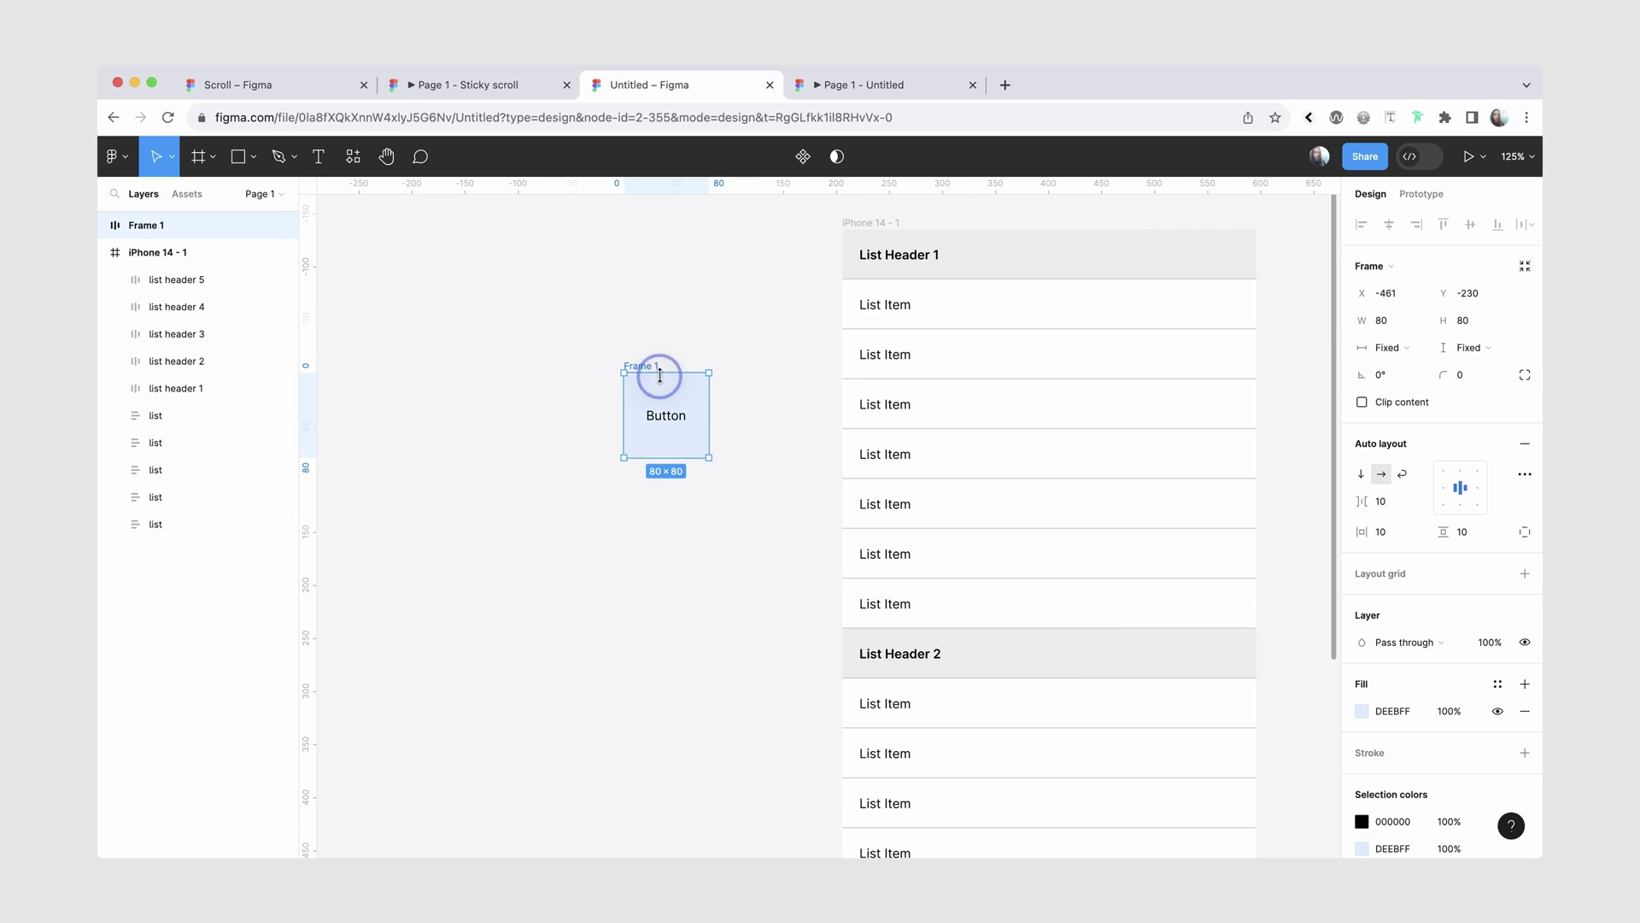
pyautogui.click(1469, 374)
pyautogui.write('100')
pyautogui.press('Return')
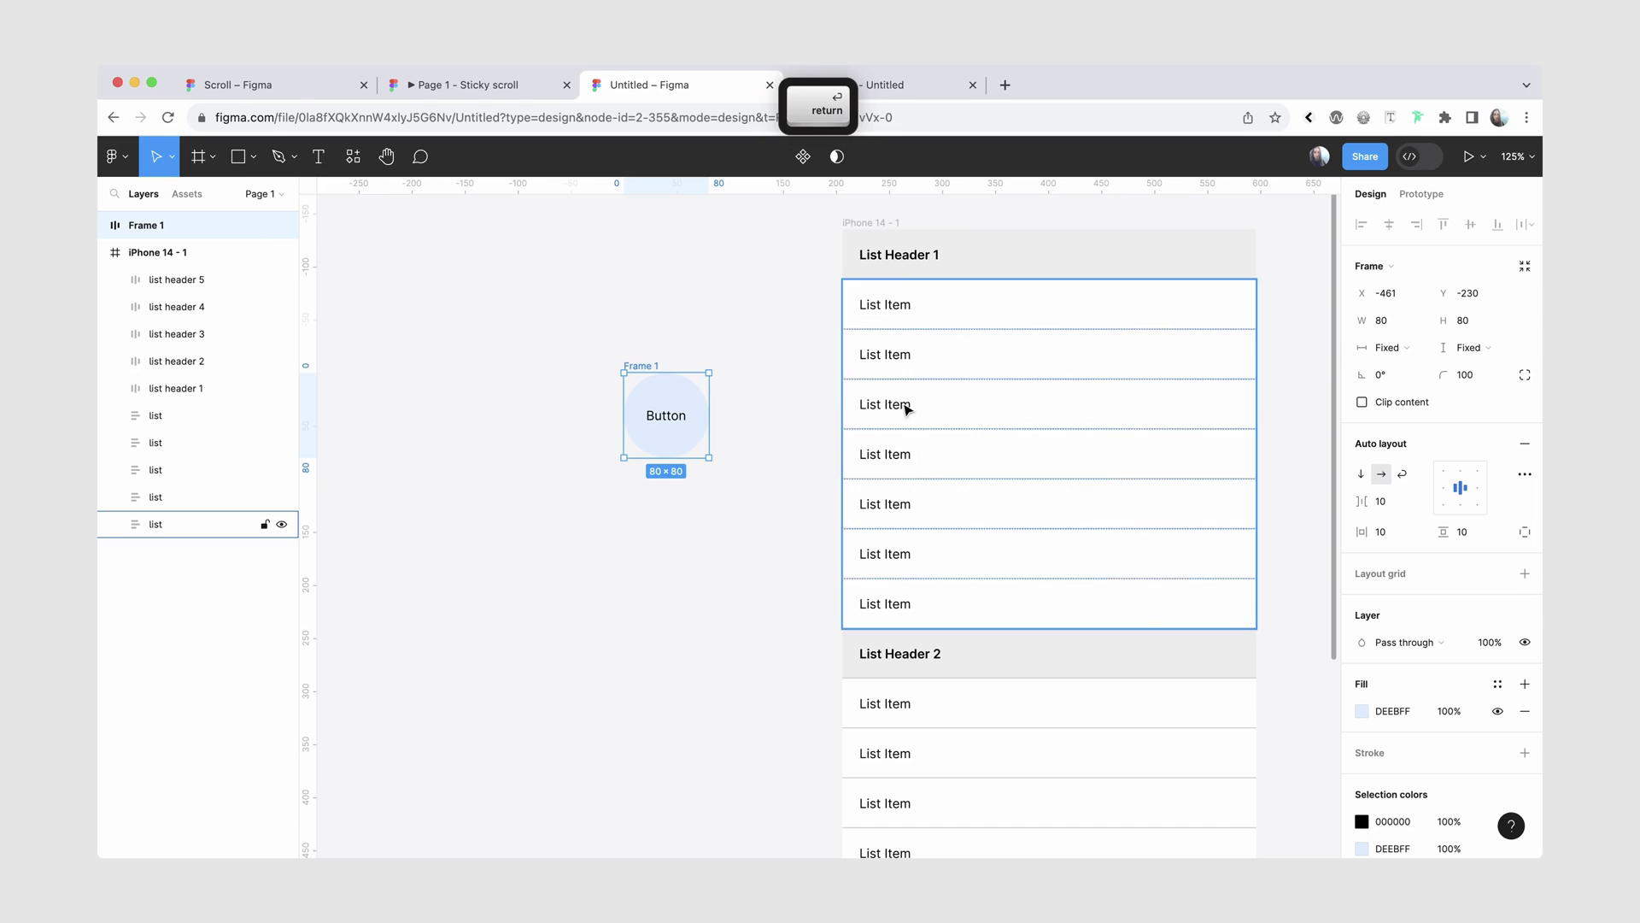
# Rename the round auto layout frame as "button".
pyautogui.scroll(-2, 738, 478)
pyautogui.scroll(-3, 740, 482)
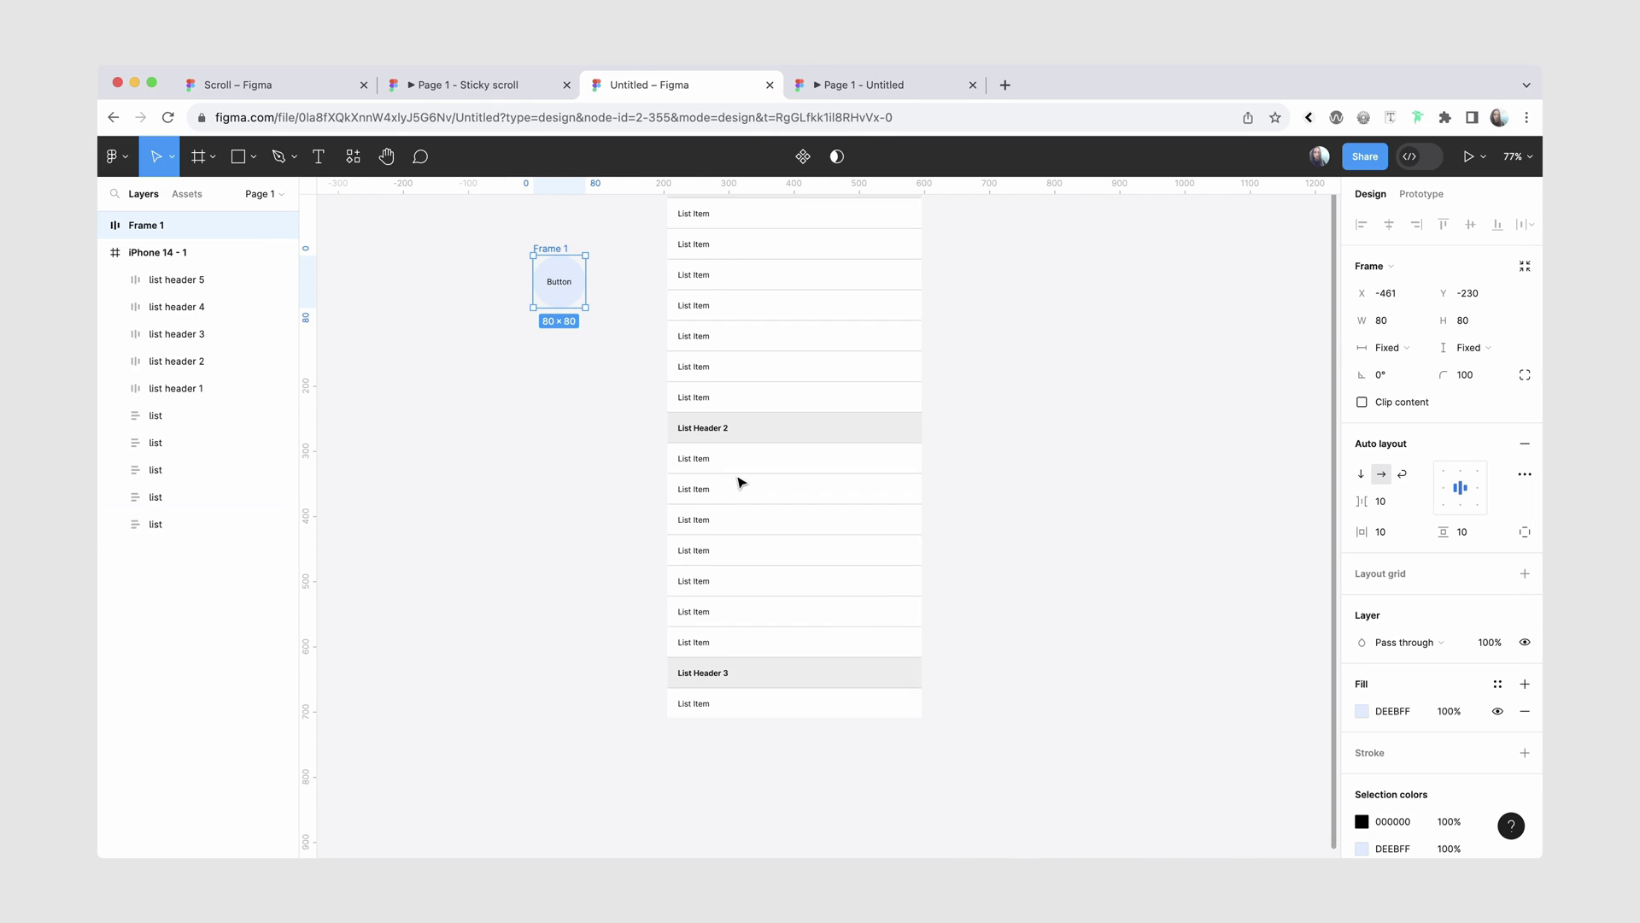
pyautogui.click(555, 251)
pyautogui.doubleClick(556, 251)
pyautogui.write('button')
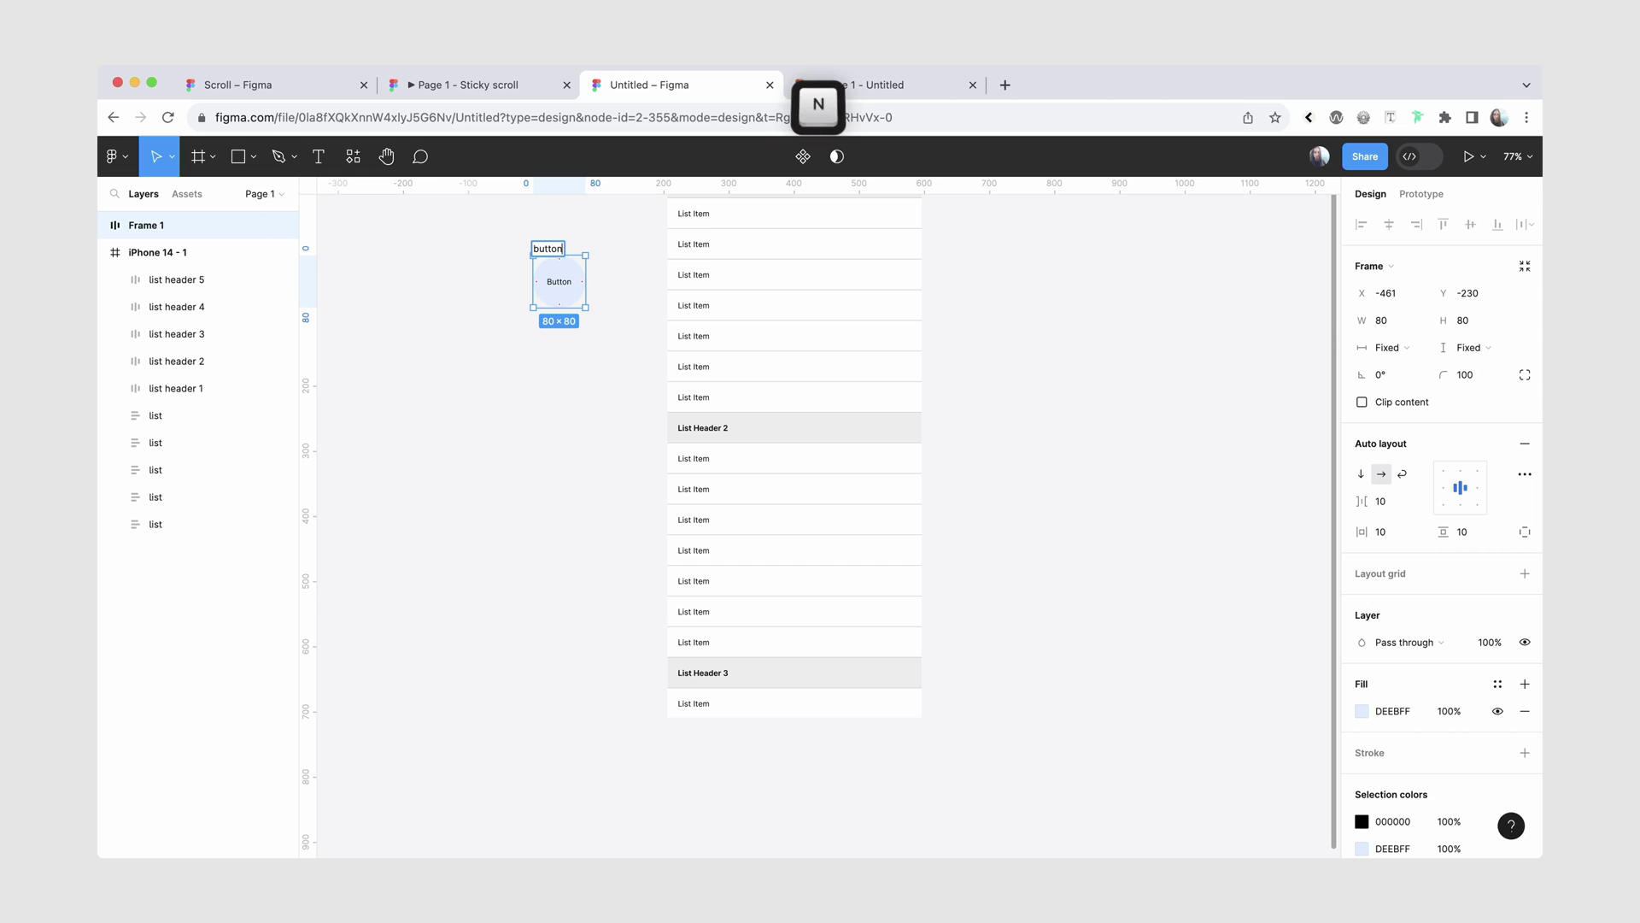
pyautogui.click(469, 260)
# Move the button into the phone frame's lower-right corner, at about X 310, Y 764.
pyautogui.moveTo(544, 248); pyautogui.dragTo(872, 673)
pyautogui.scroll(1, 875, 756)
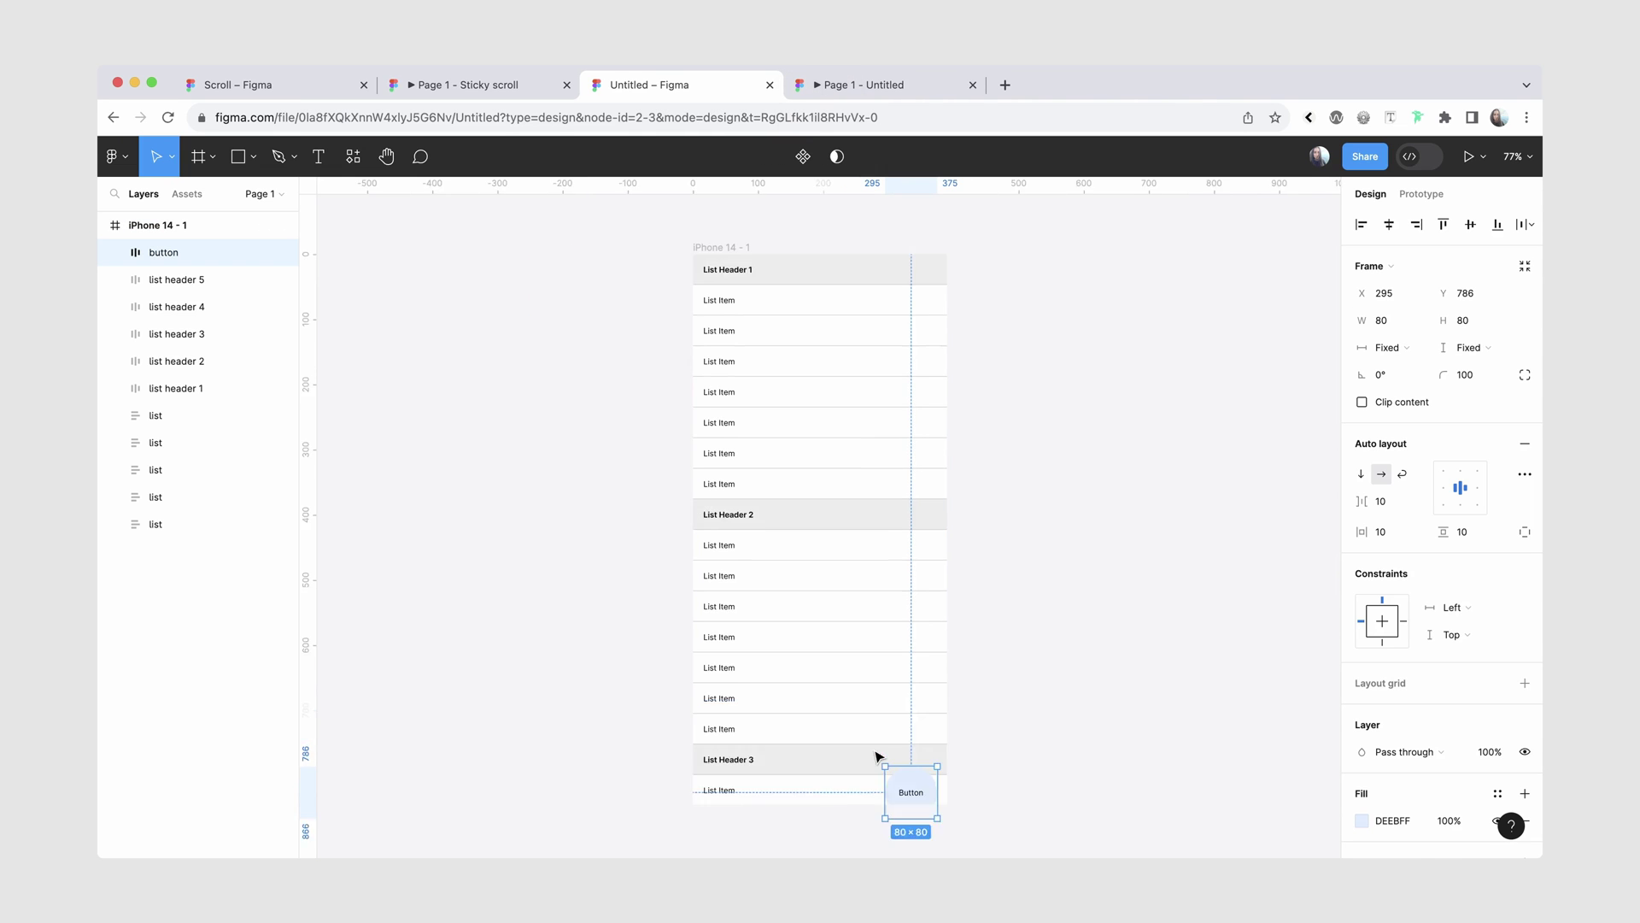
pyautogui.scroll(-1, 873, 754)
pyautogui.click(901, 725)
pyautogui.moveTo(903, 726)
pyautogui.mouseDown()
pyautogui.moveTo(908, 696)
pyautogui.moveTo(916, 713)
pyautogui.mouseUp()
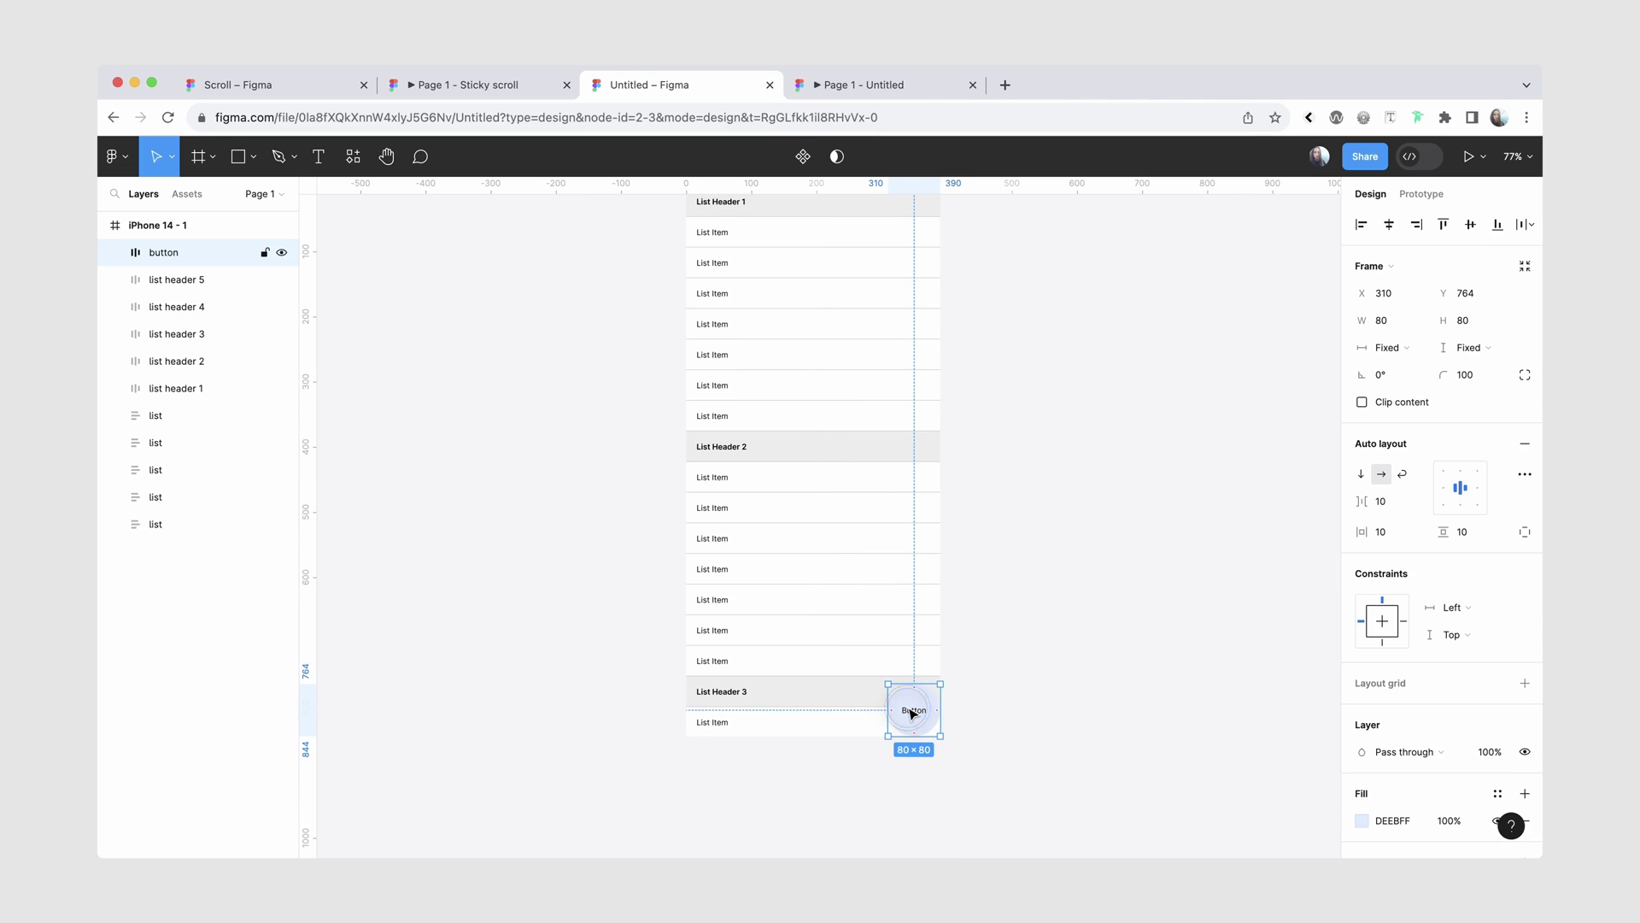
# Set the button's position in the phone frame to X 294 and Y 748.
pyautogui.click(1495, 293)
pyautogui.write('748')
pyautogui.press('Return')
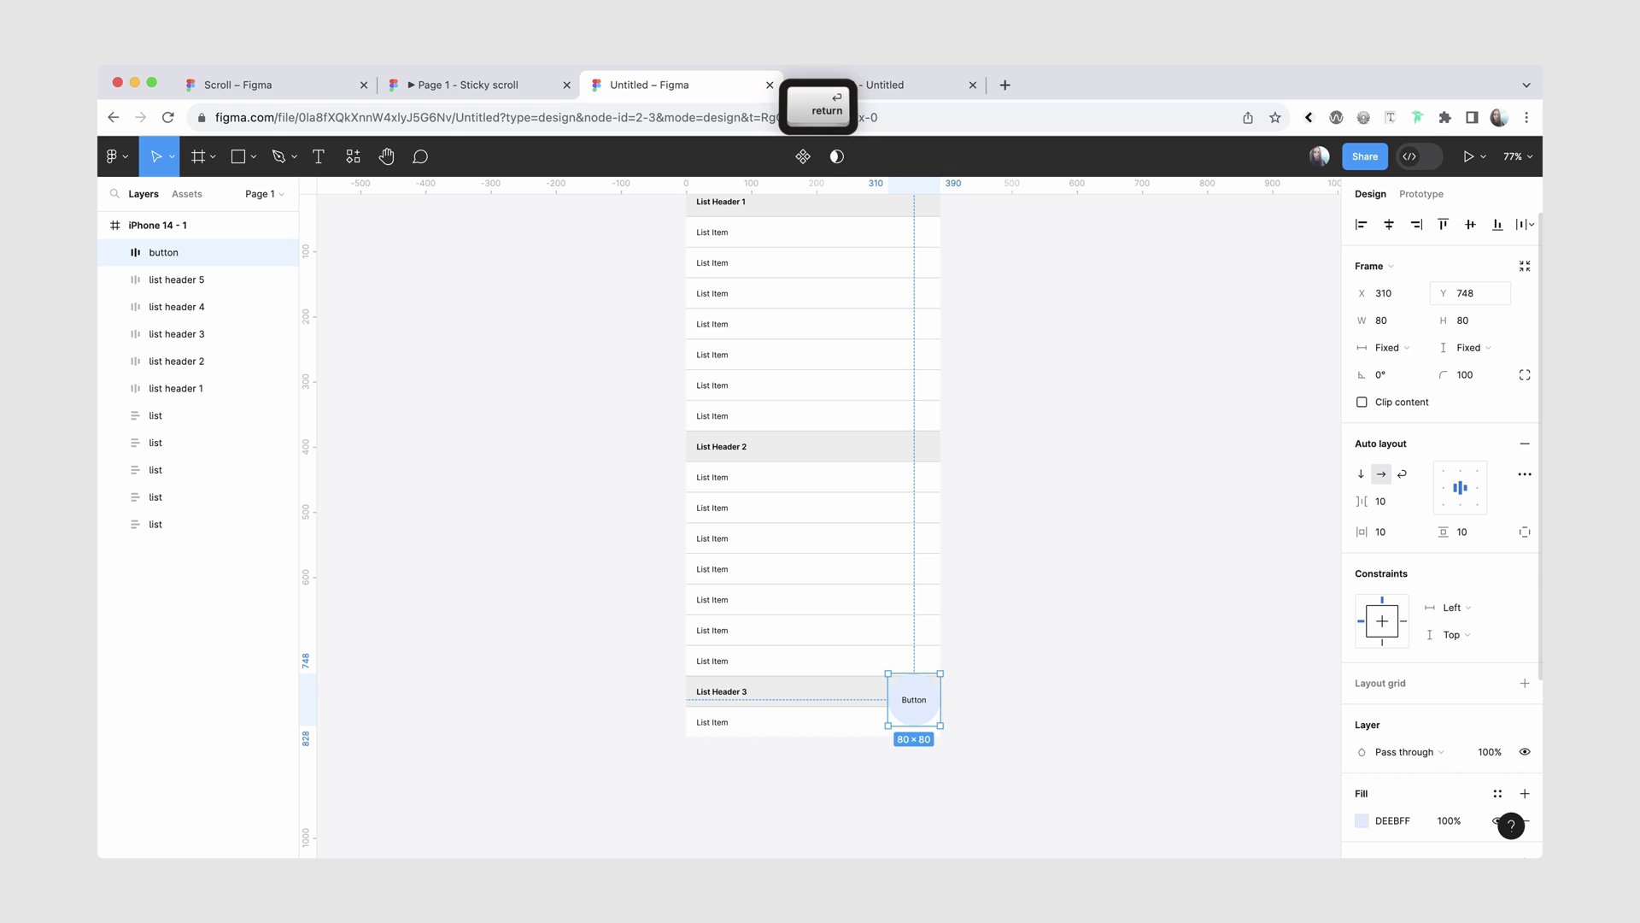
pyautogui.click(1413, 296)
pyautogui.write('294')
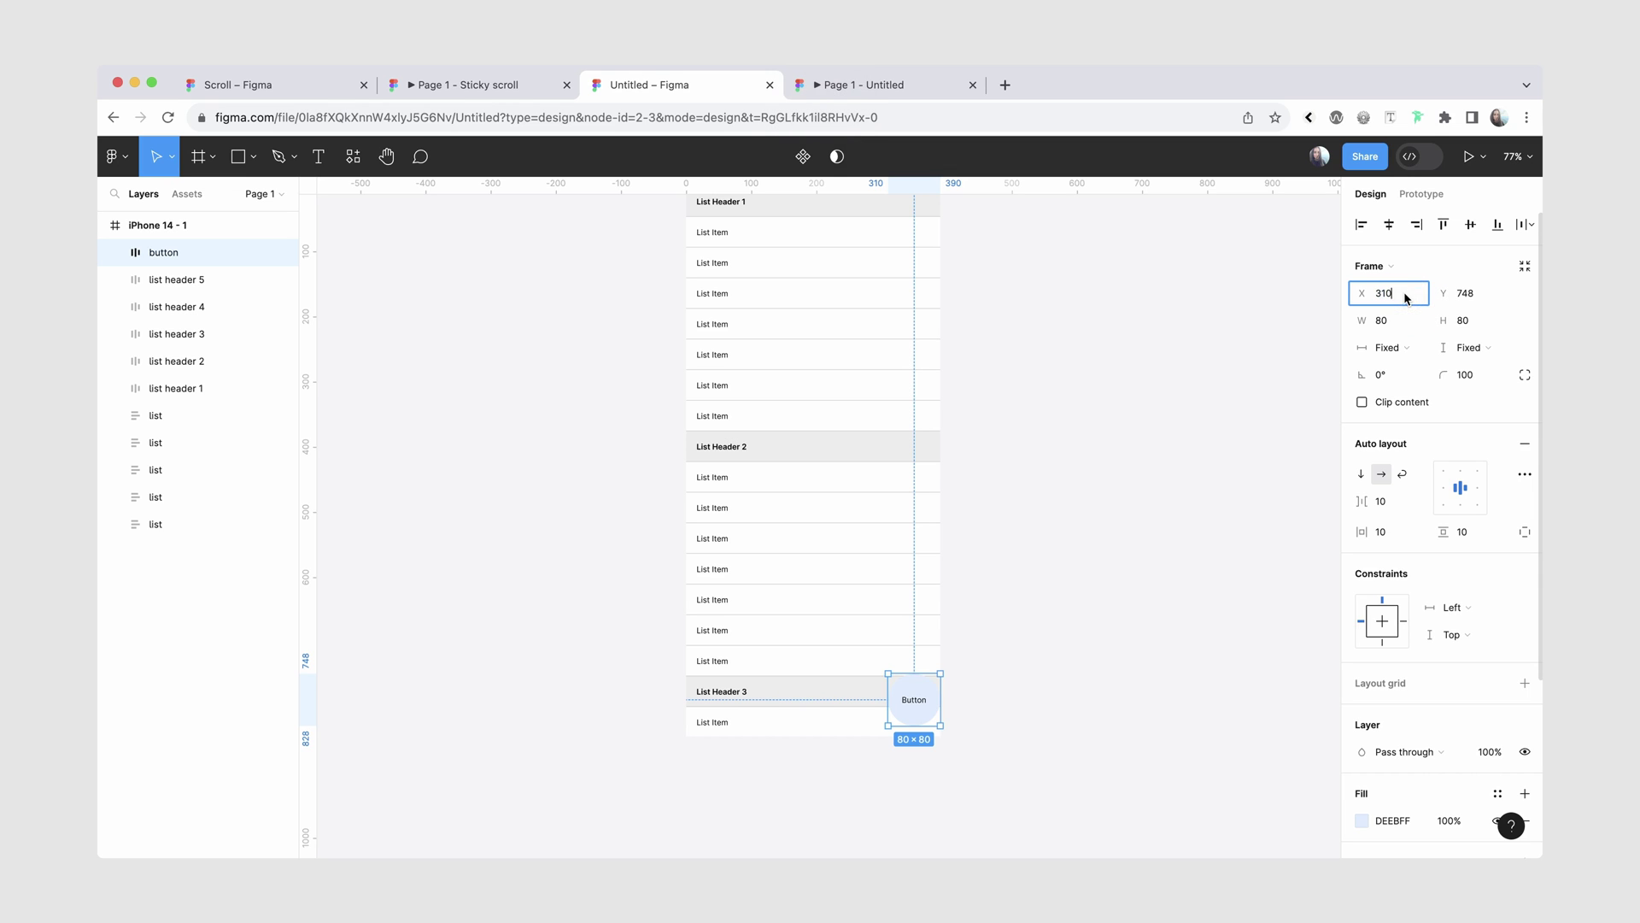
pyautogui.press('Return')
pyautogui.click(1094, 493)
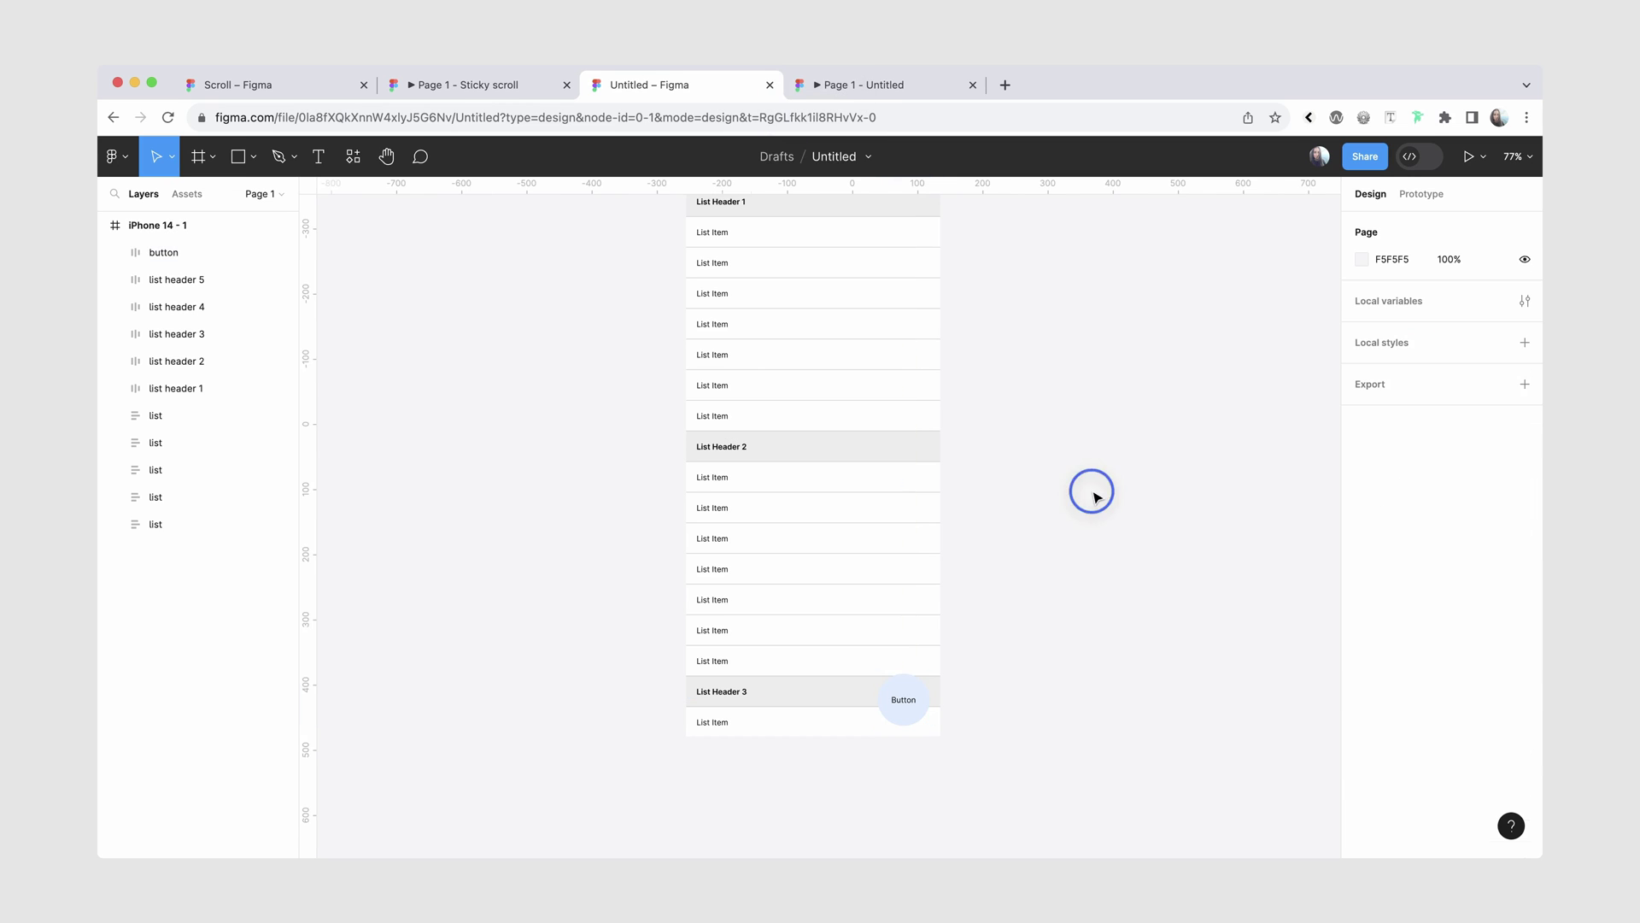
# Check how the button behaves while scrolling the presented prototype, and return to the design file.
pyautogui.click(909, 93)
pyautogui.scroll(-10, 874, 588)
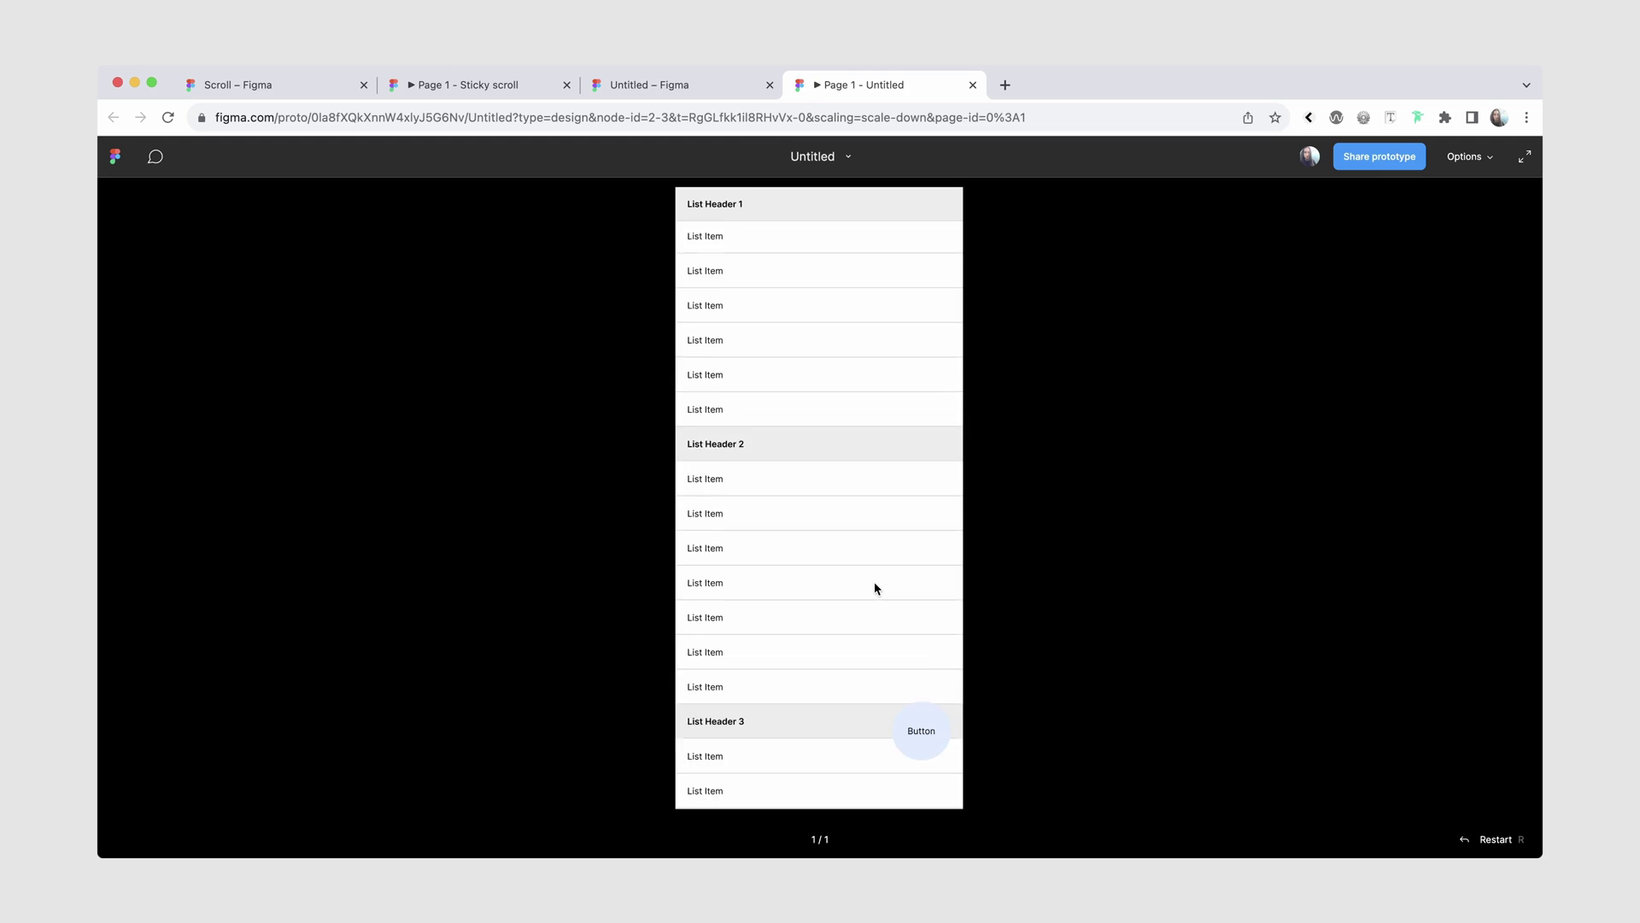
pyautogui.scroll(10, 874, 589)
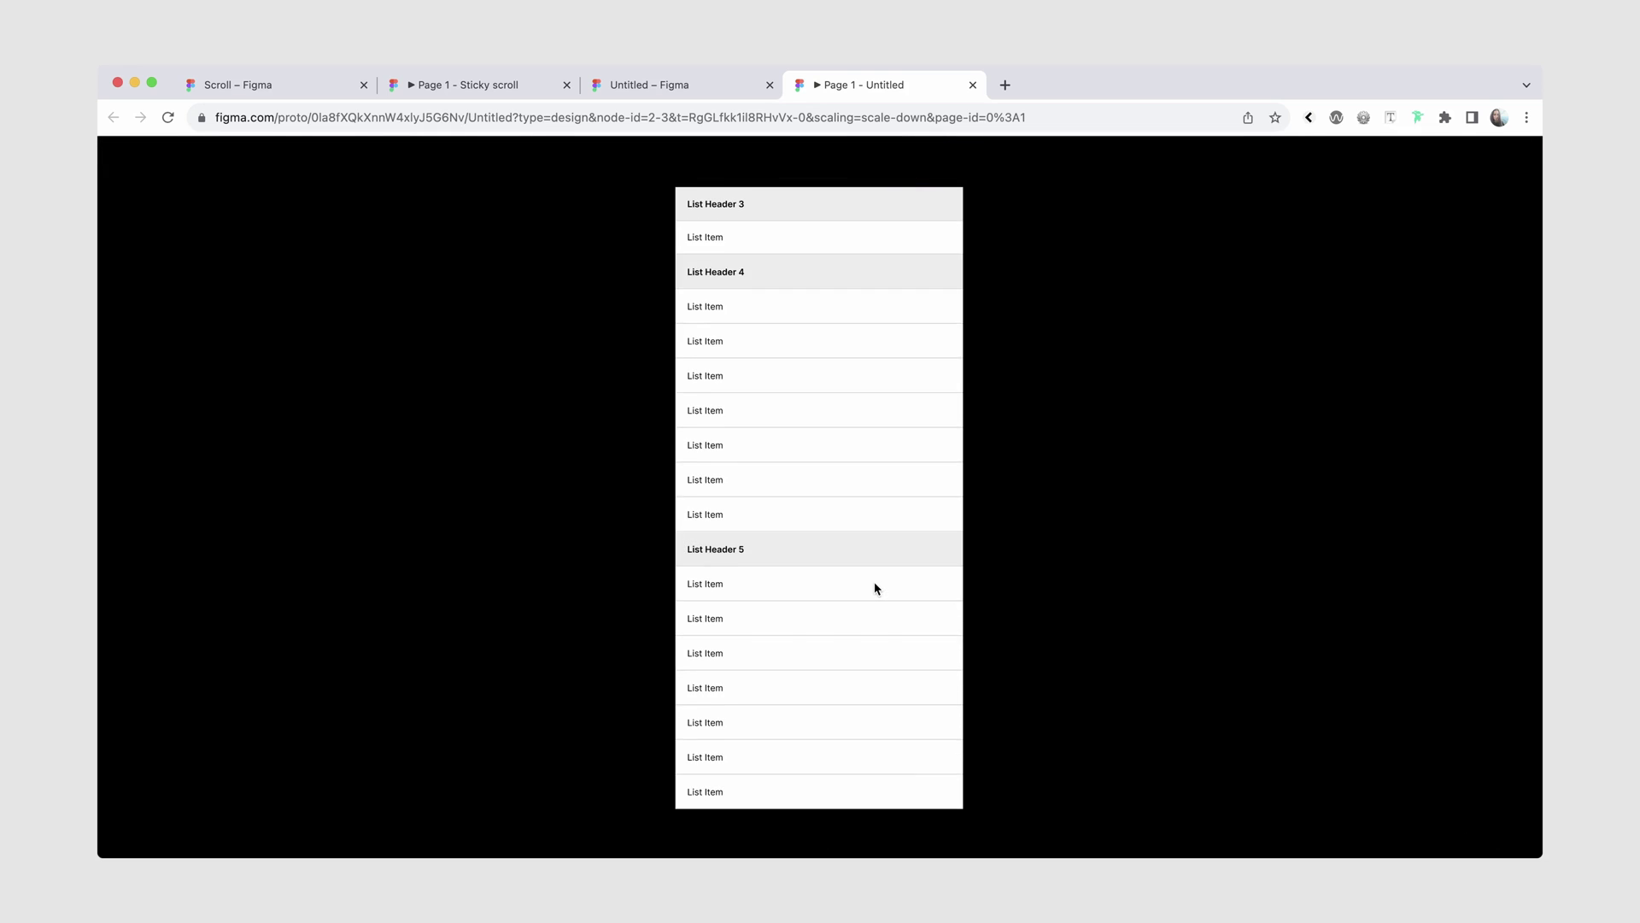
pyautogui.click(665, 86)
# Set the button's scroll position to "Fixed (stay in place)" in its prototype settings.
pyautogui.click(934, 717)
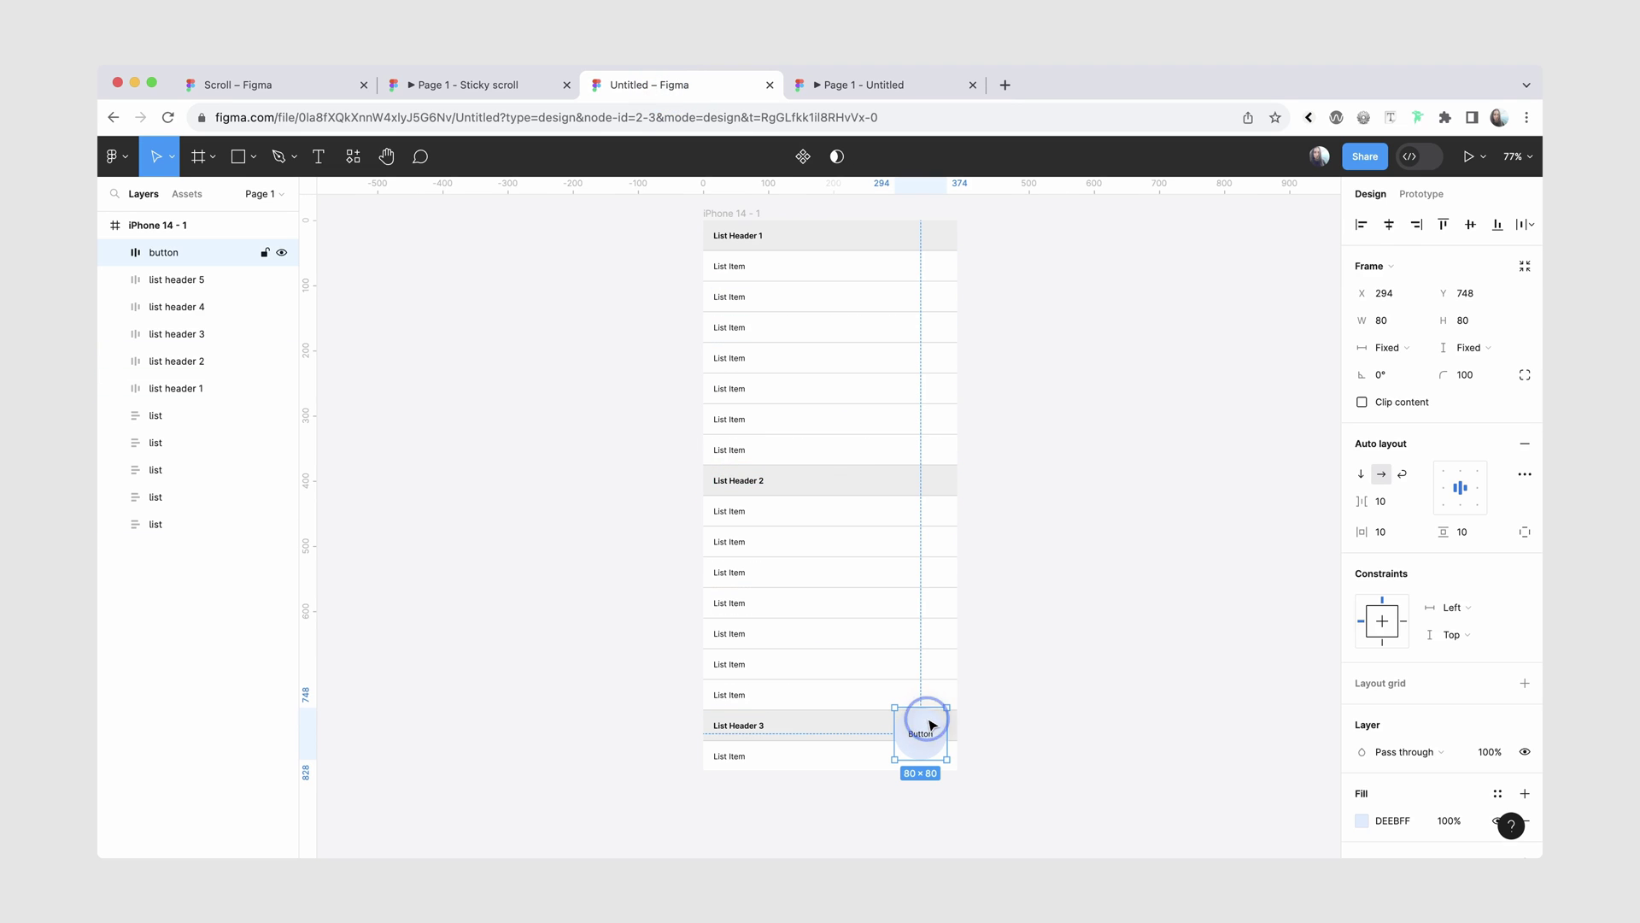
pyautogui.click(1422, 194)
pyautogui.click(1489, 308)
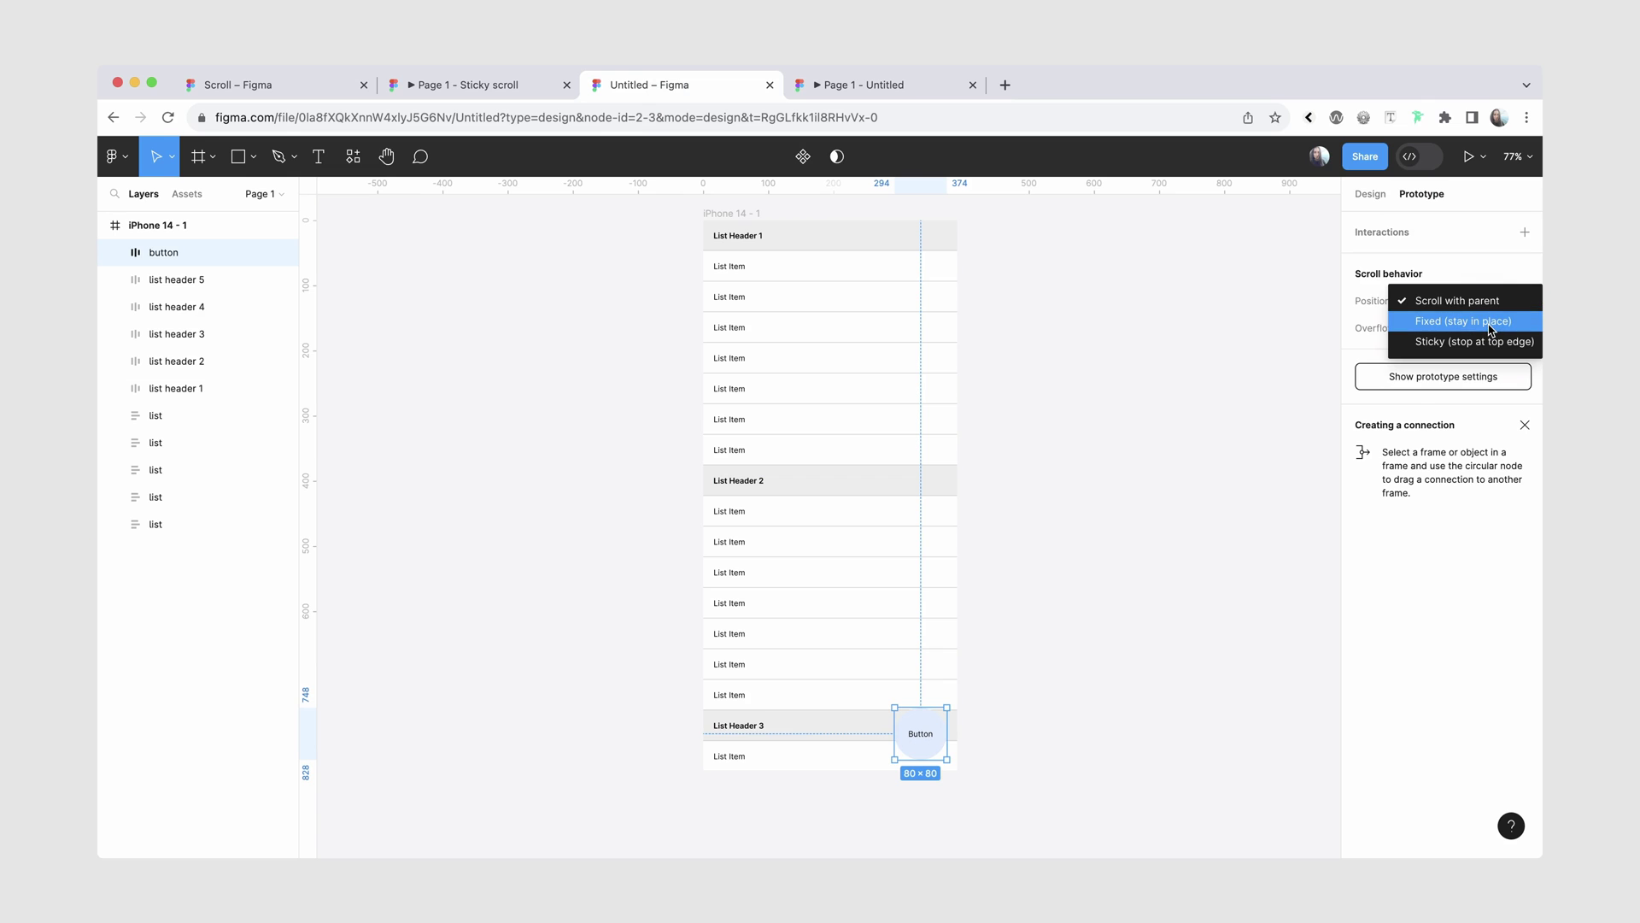
pyautogui.click(1495, 319)
# Scroll the presented prototype to test the fixed button, and return to the design file.
pyautogui.hotkey('ctrl', 'Tab')
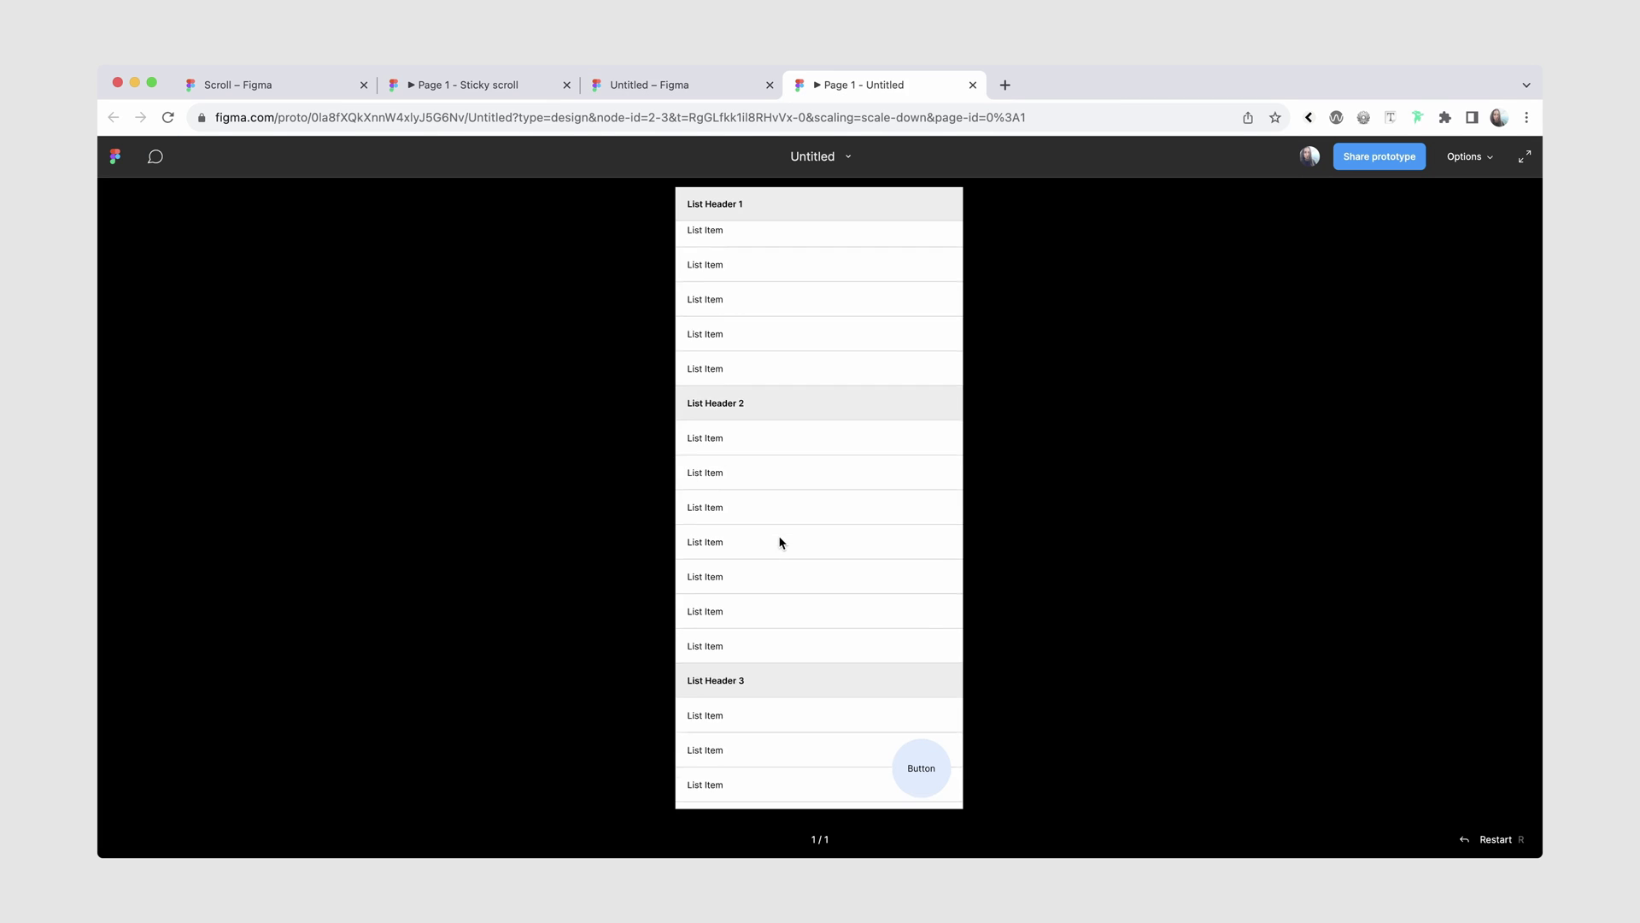
pyautogui.scroll(-10, 779, 541)
pyautogui.scroll(-3, 780, 541)
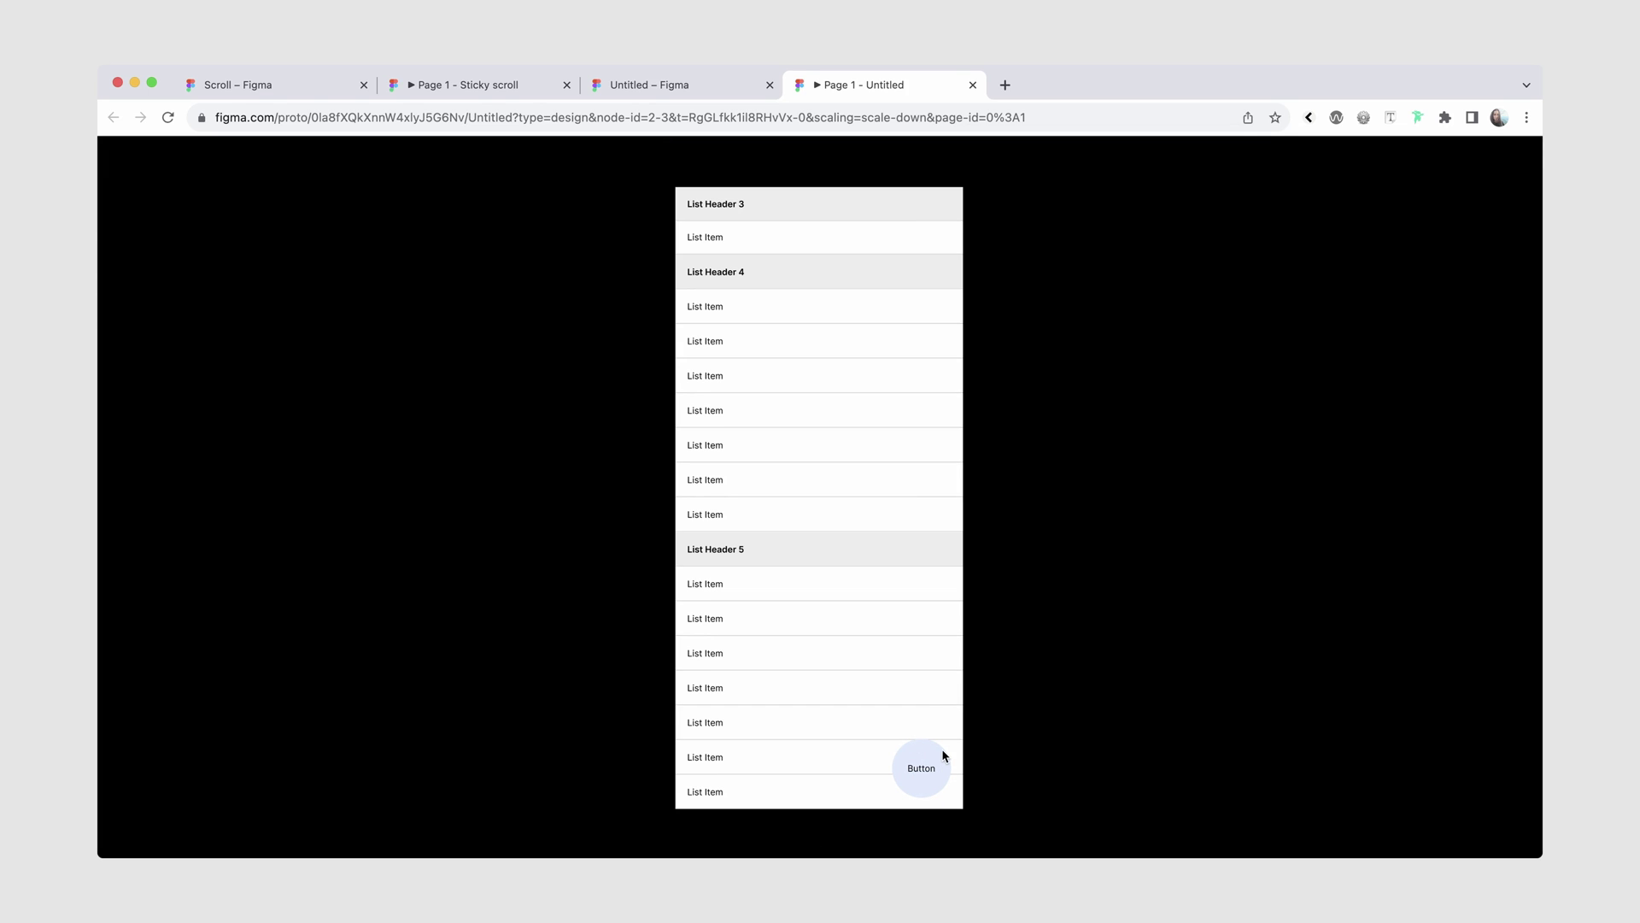
pyautogui.hotkey('ctrl', 'shift', 'Tab')
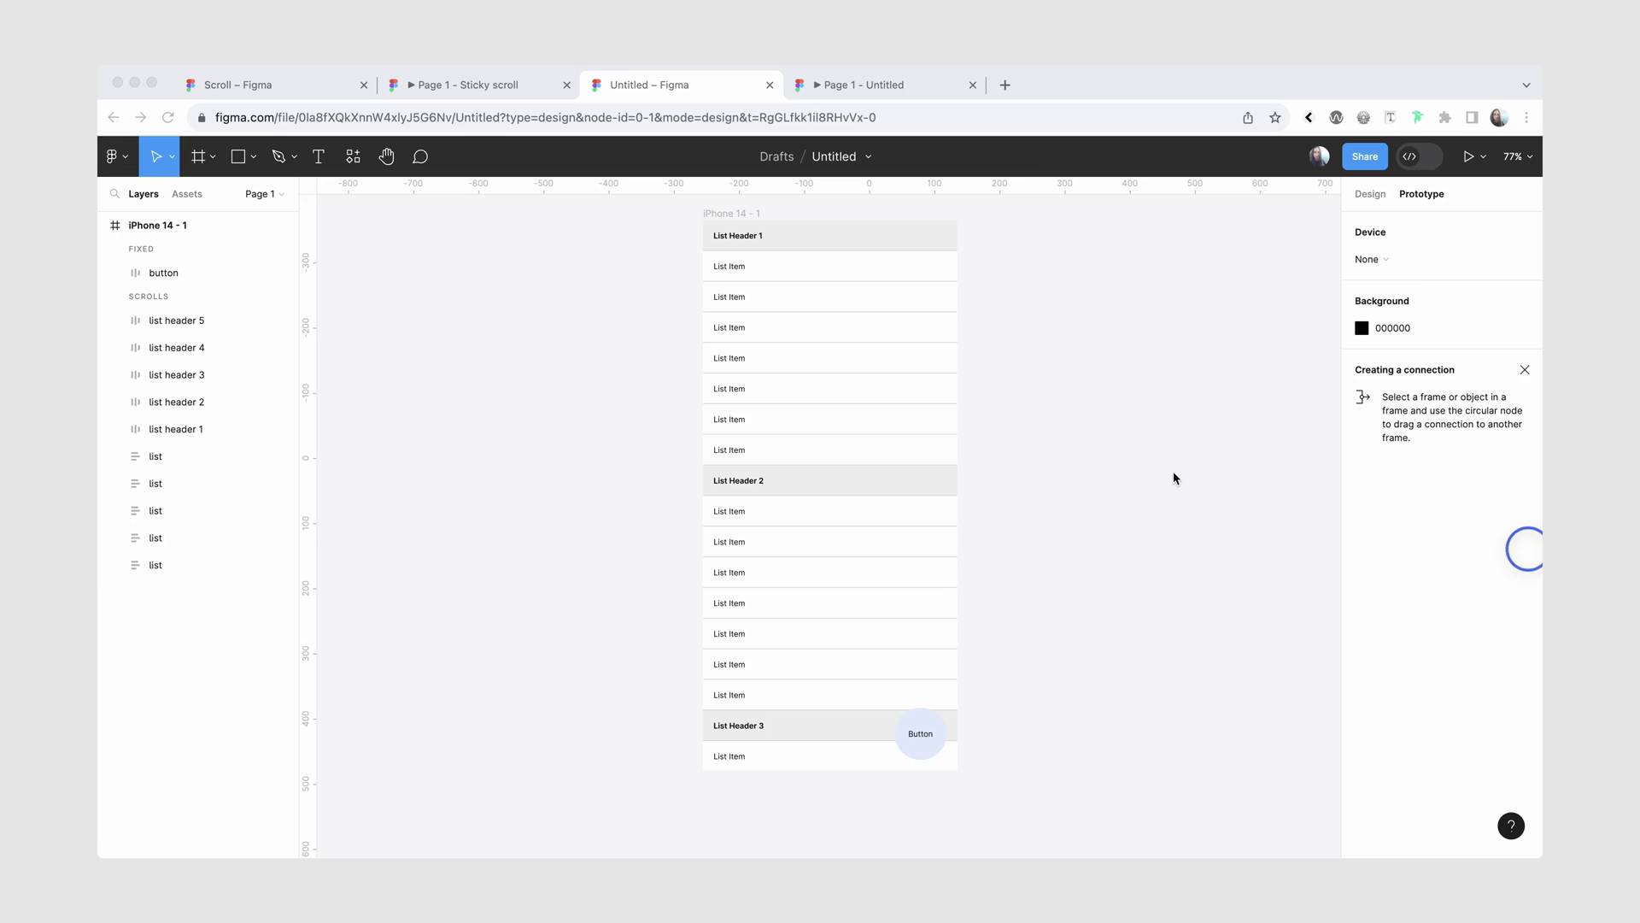
# Wrap all five list headers and all five lists together in one auto layout frame.
pyautogui.click(176, 321)
pyautogui.keyDown('shift'); pyautogui.click(183, 564); pyautogui.keyUp('shift')
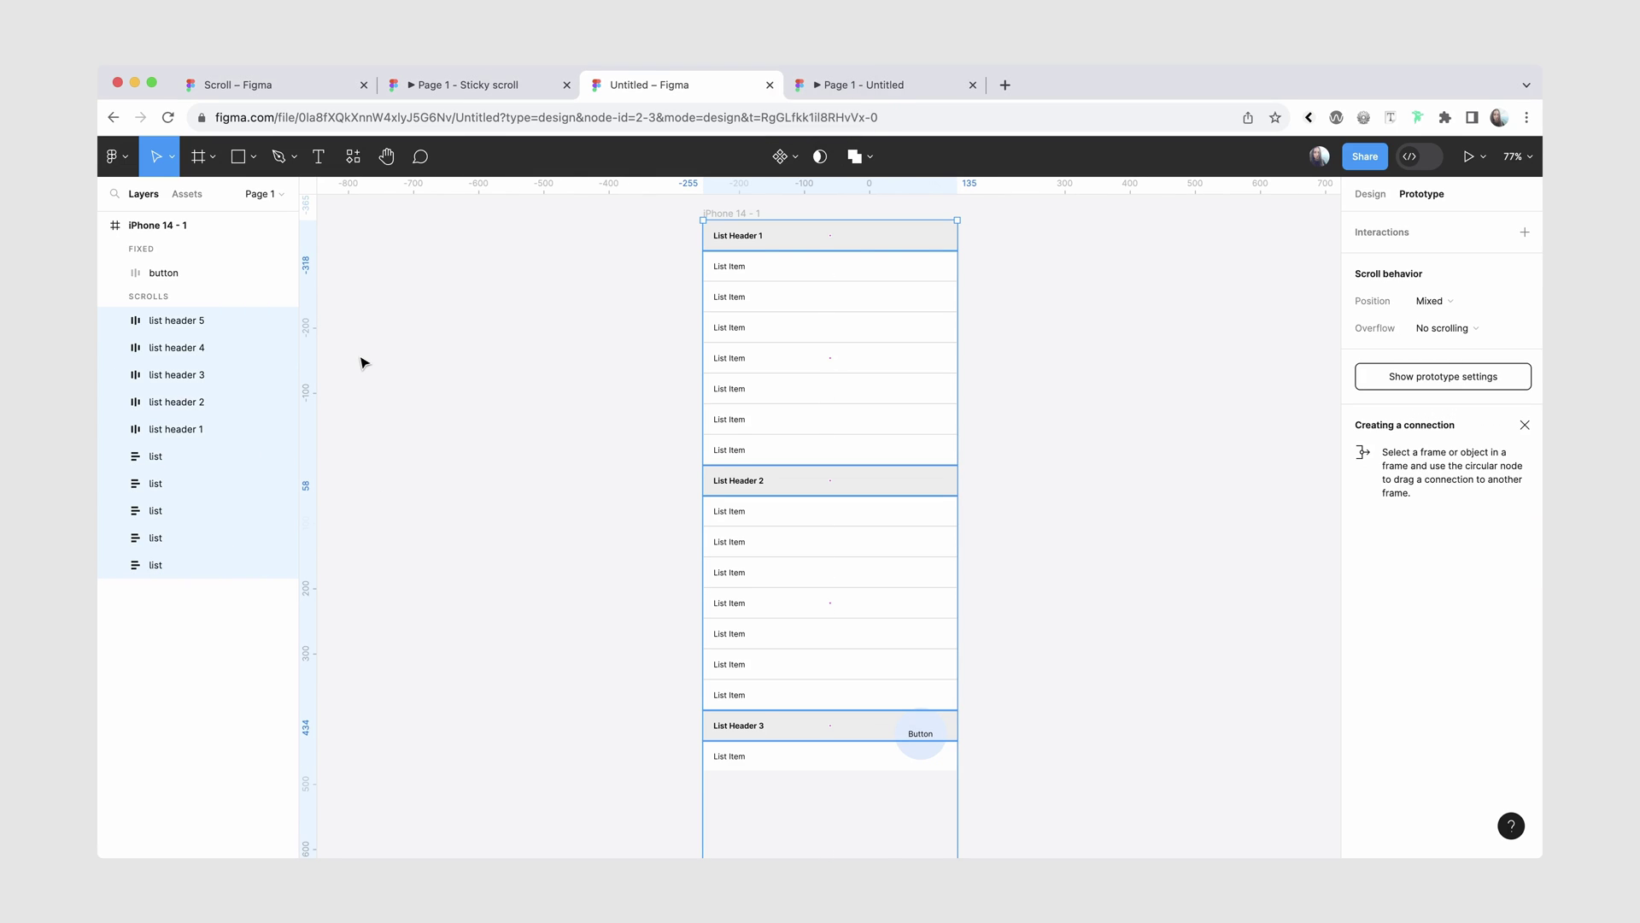
pyautogui.hotkey('shift', 'a')
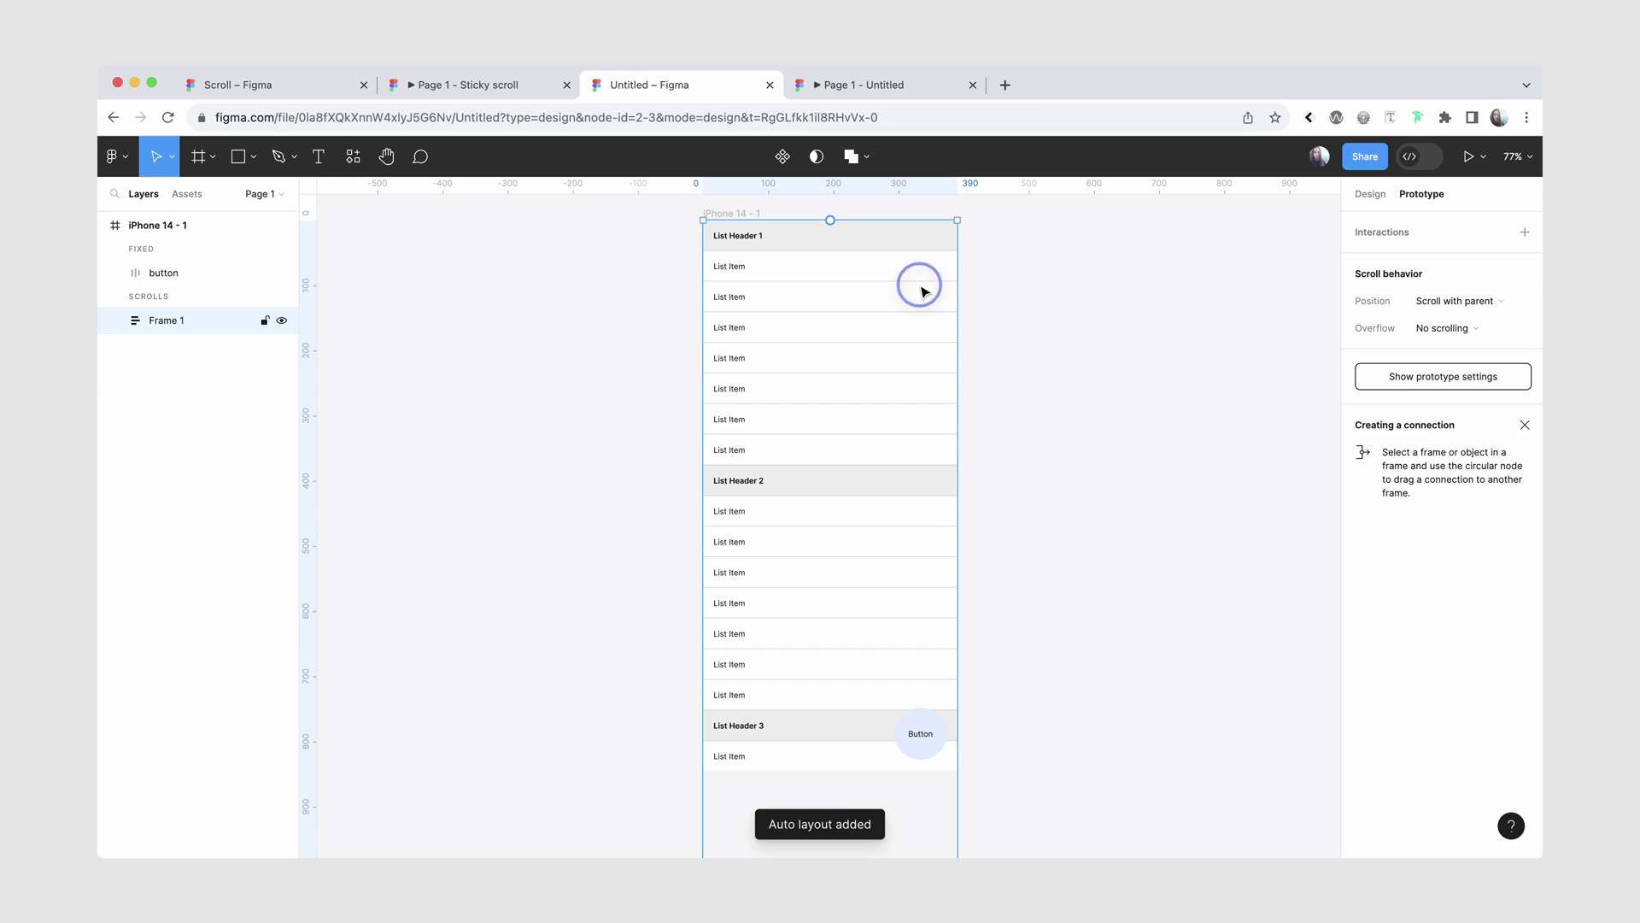
# Move list header 1 and its list below the second section in the auto layout, and back to first place.
pyautogui.doubleClick(922, 291)
pyautogui.keyDown('shift'); pyautogui.click(900, 236); pyautogui.keyUp('shift')
pyautogui.press('Down')
pyautogui.press('Down')
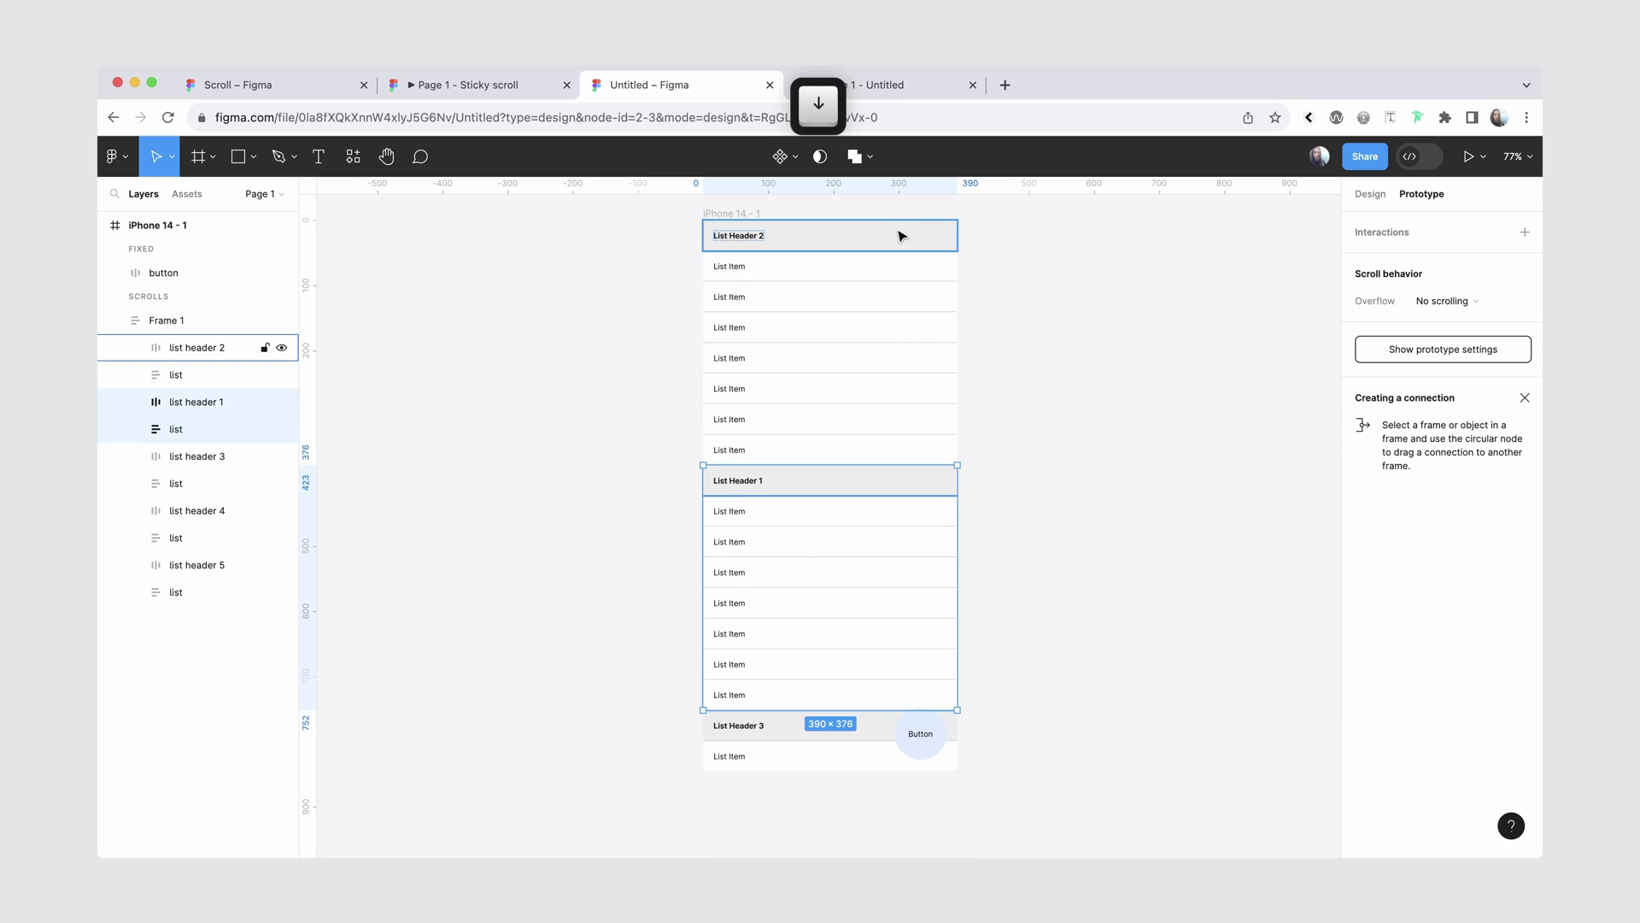
pyautogui.press('Up')
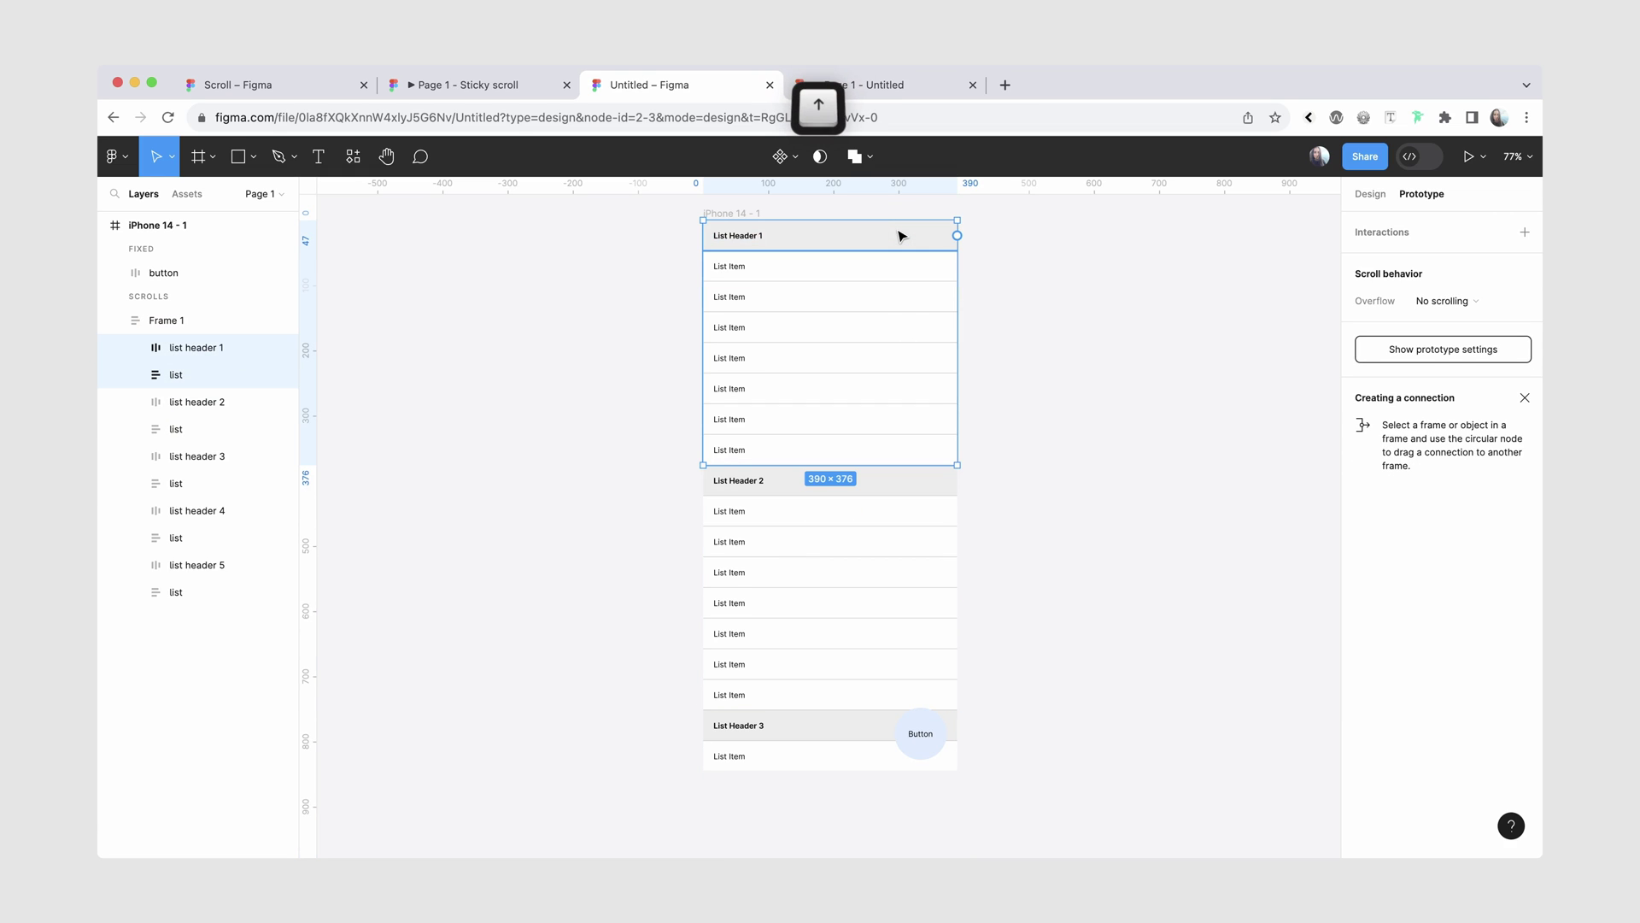
pyautogui.click(651, 320)
# Scroll the presented prototype to test the sticky headers inside the auto layout frame, and return to the design file.
pyautogui.click(889, 84)
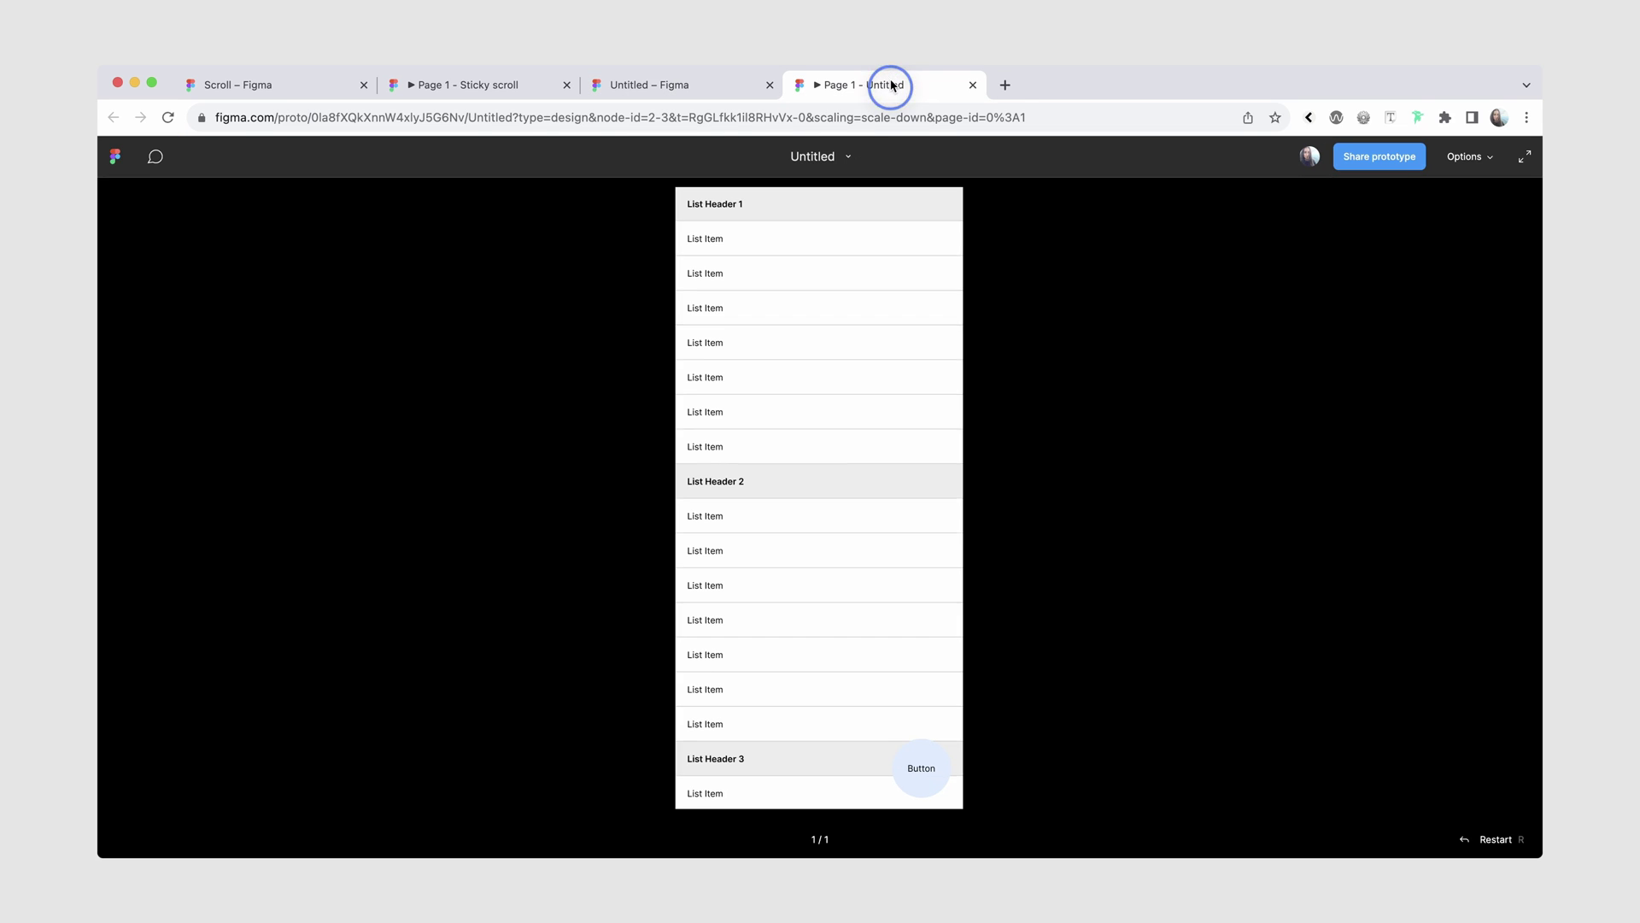
pyautogui.scroll(-10, 797, 368)
pyautogui.scroll(10, 797, 370)
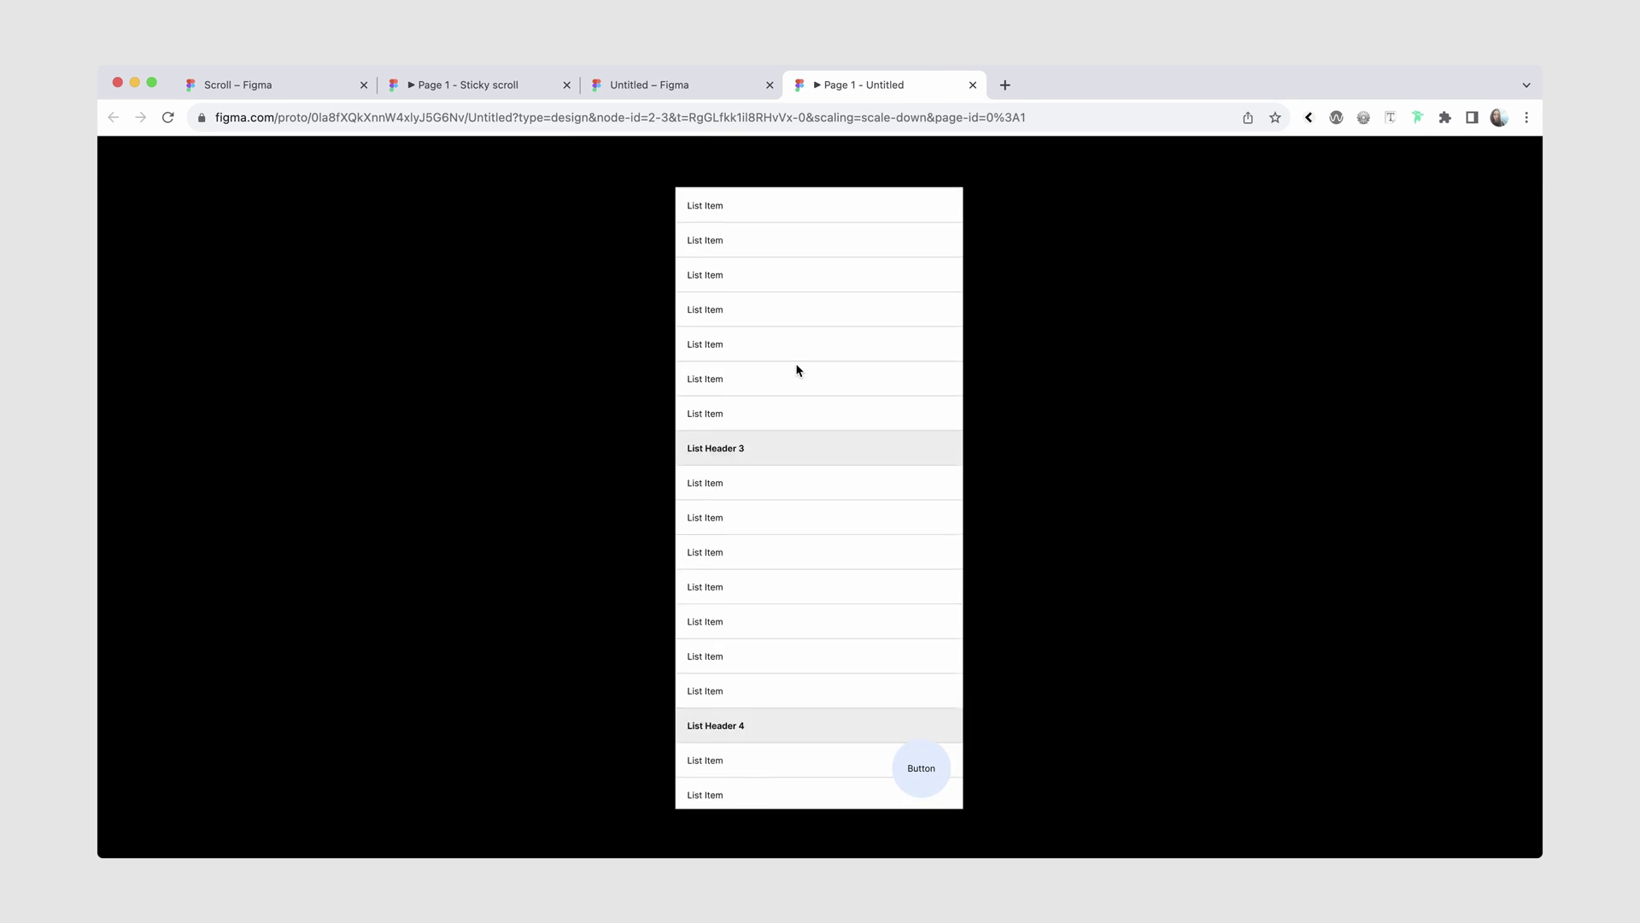
pyautogui.click(632, 83)
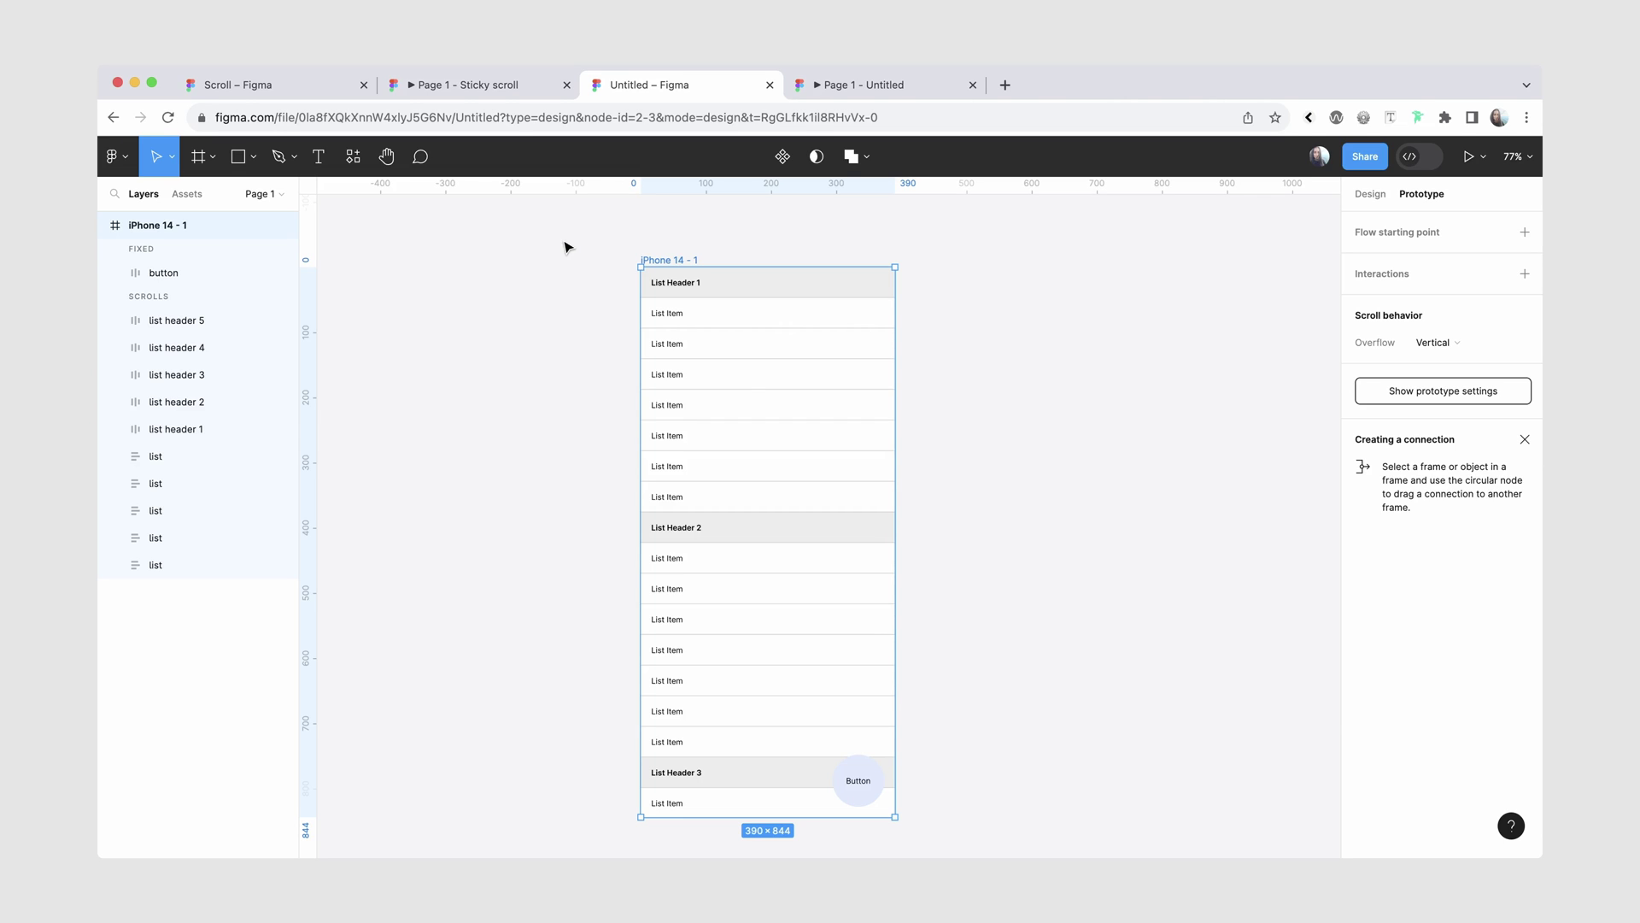
# Duplicate the iPhone 14 - 1 frame and place the copy beside the original on the canvas.
pyautogui.click(1532, 554)
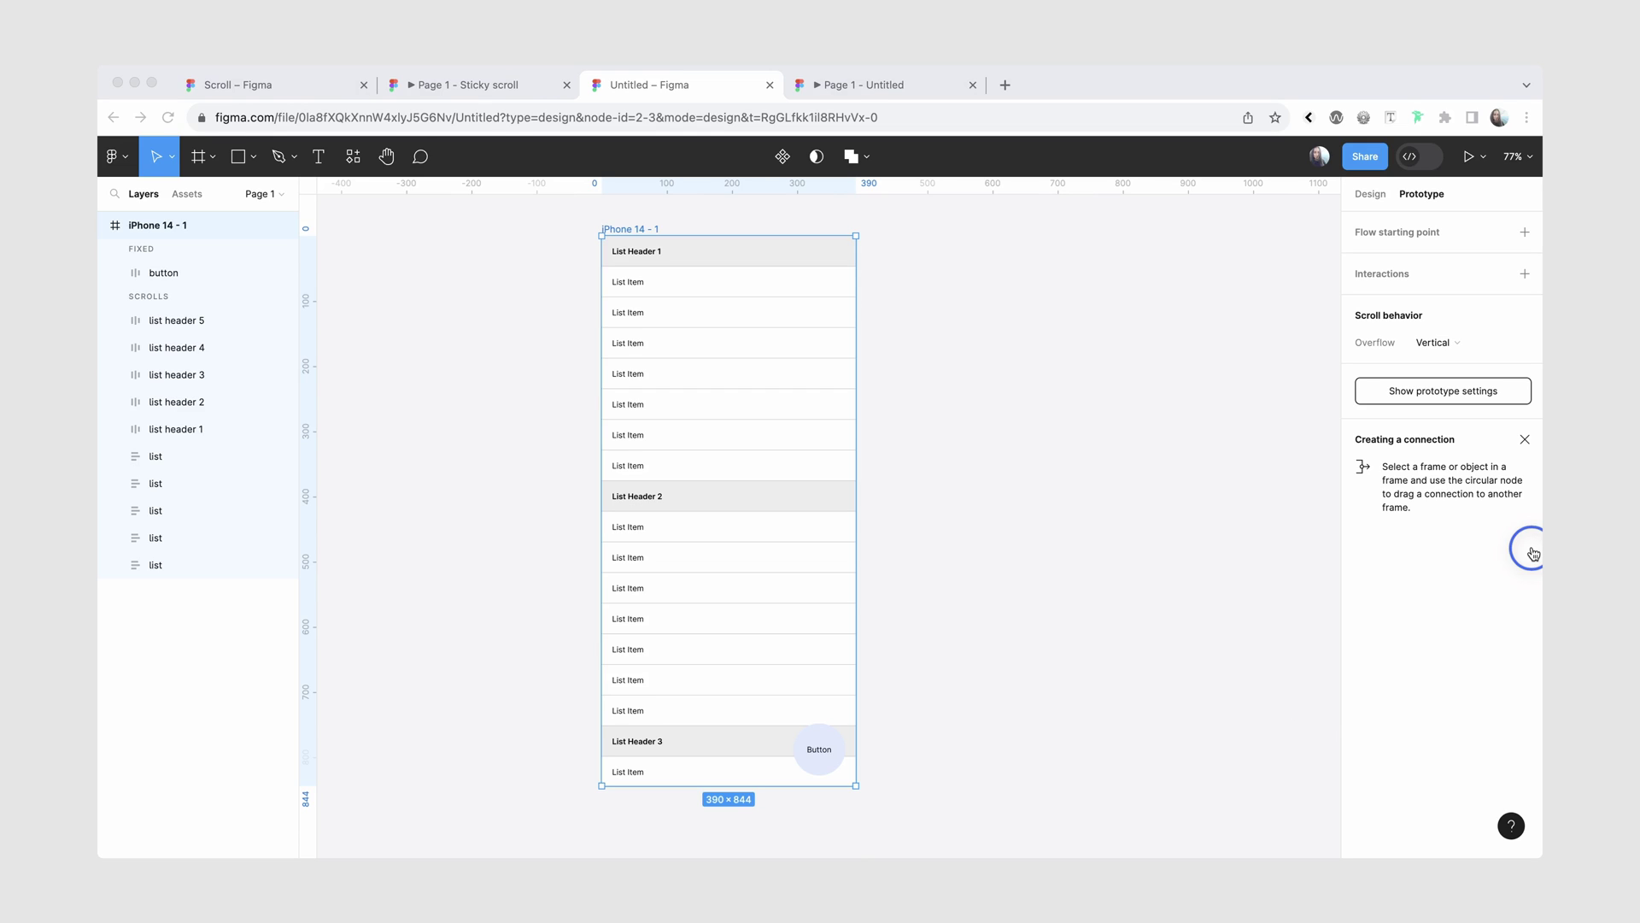
pyautogui.moveTo(649, 311); pyautogui.dragTo(1022, 316)
pyautogui.hscroll(5, 1021, 316)
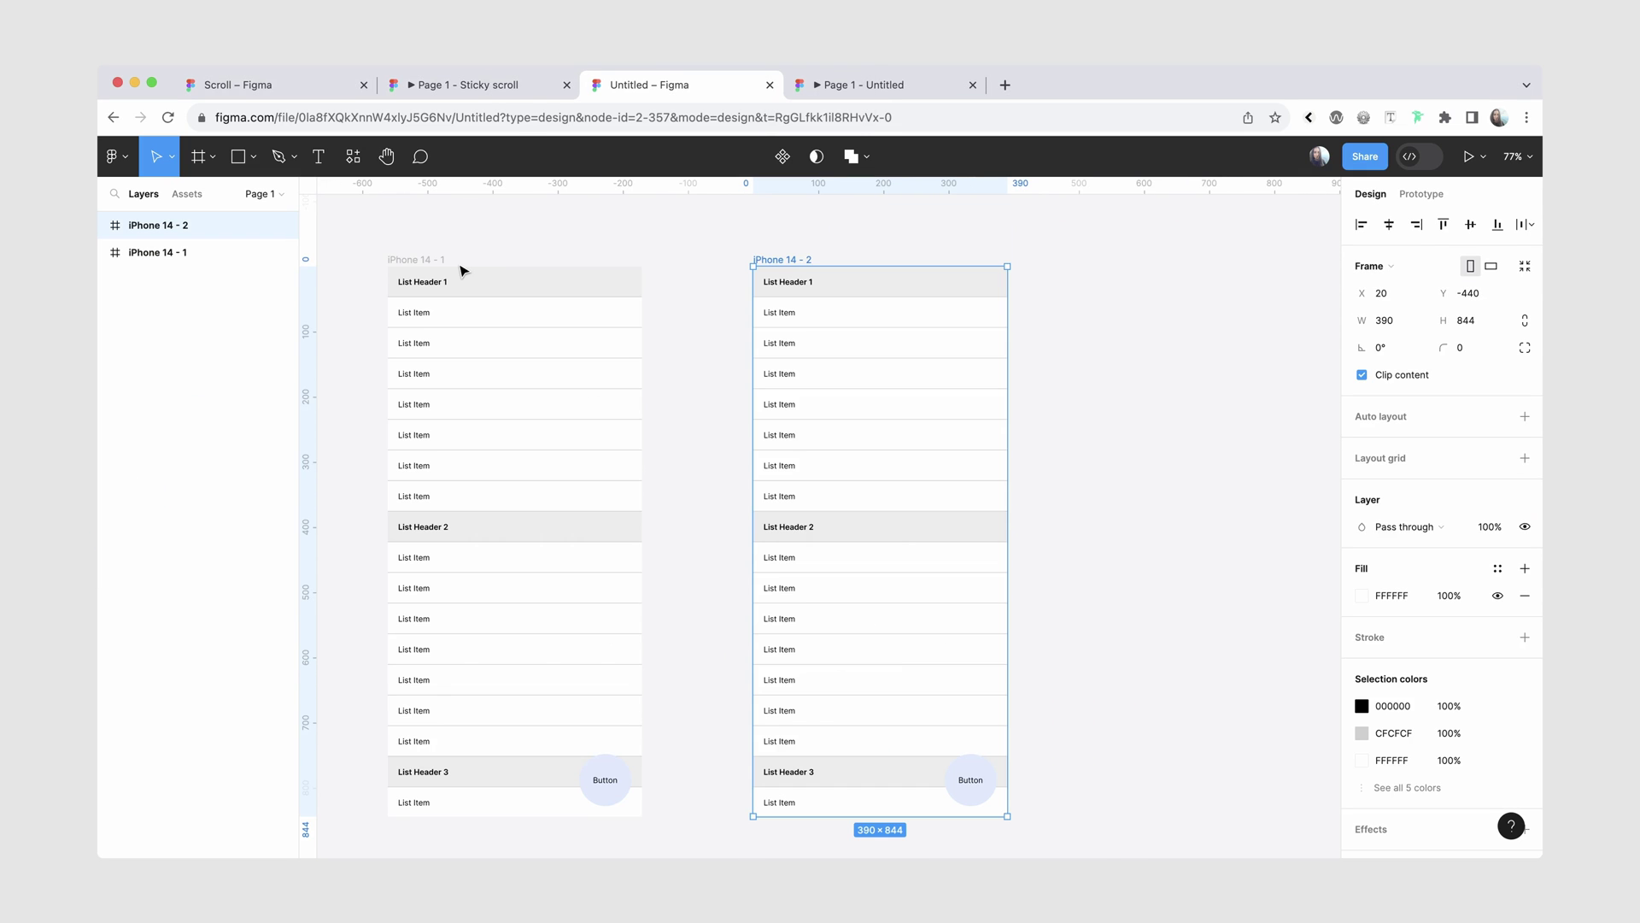
# Rename the original phone frame as "correct" and its duplicate as "incorrect".
pyautogui.doubleClick(421, 260)
pyautogui.write('corrent')
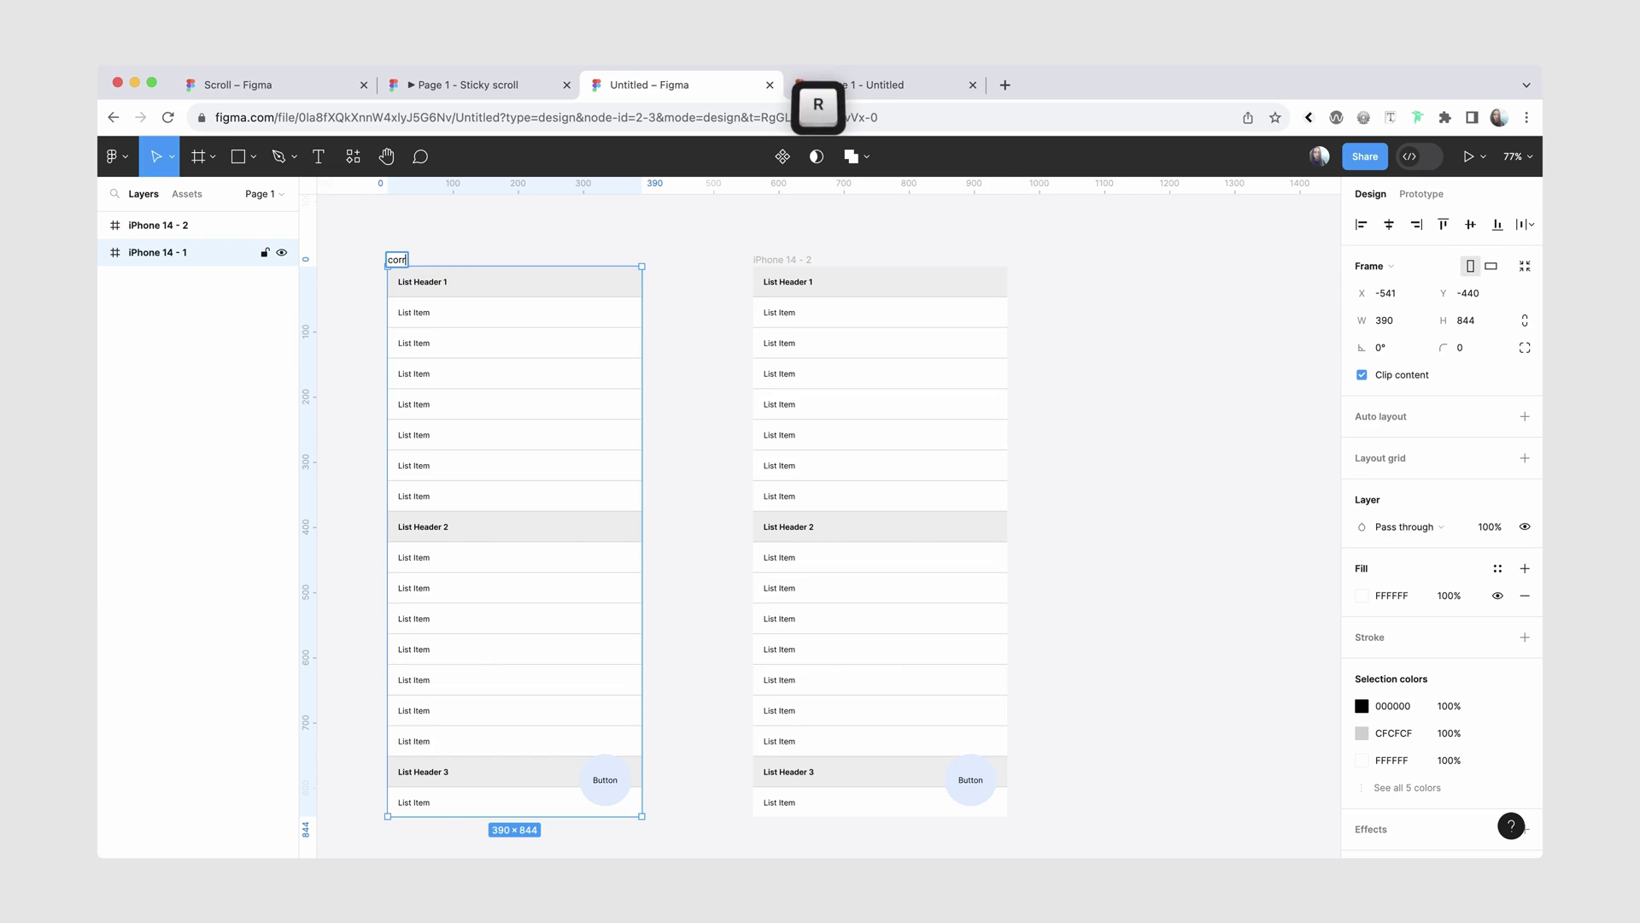
pyautogui.press('BackSpace')
pyautogui.press('BackSpace')
pyautogui.write('ct')
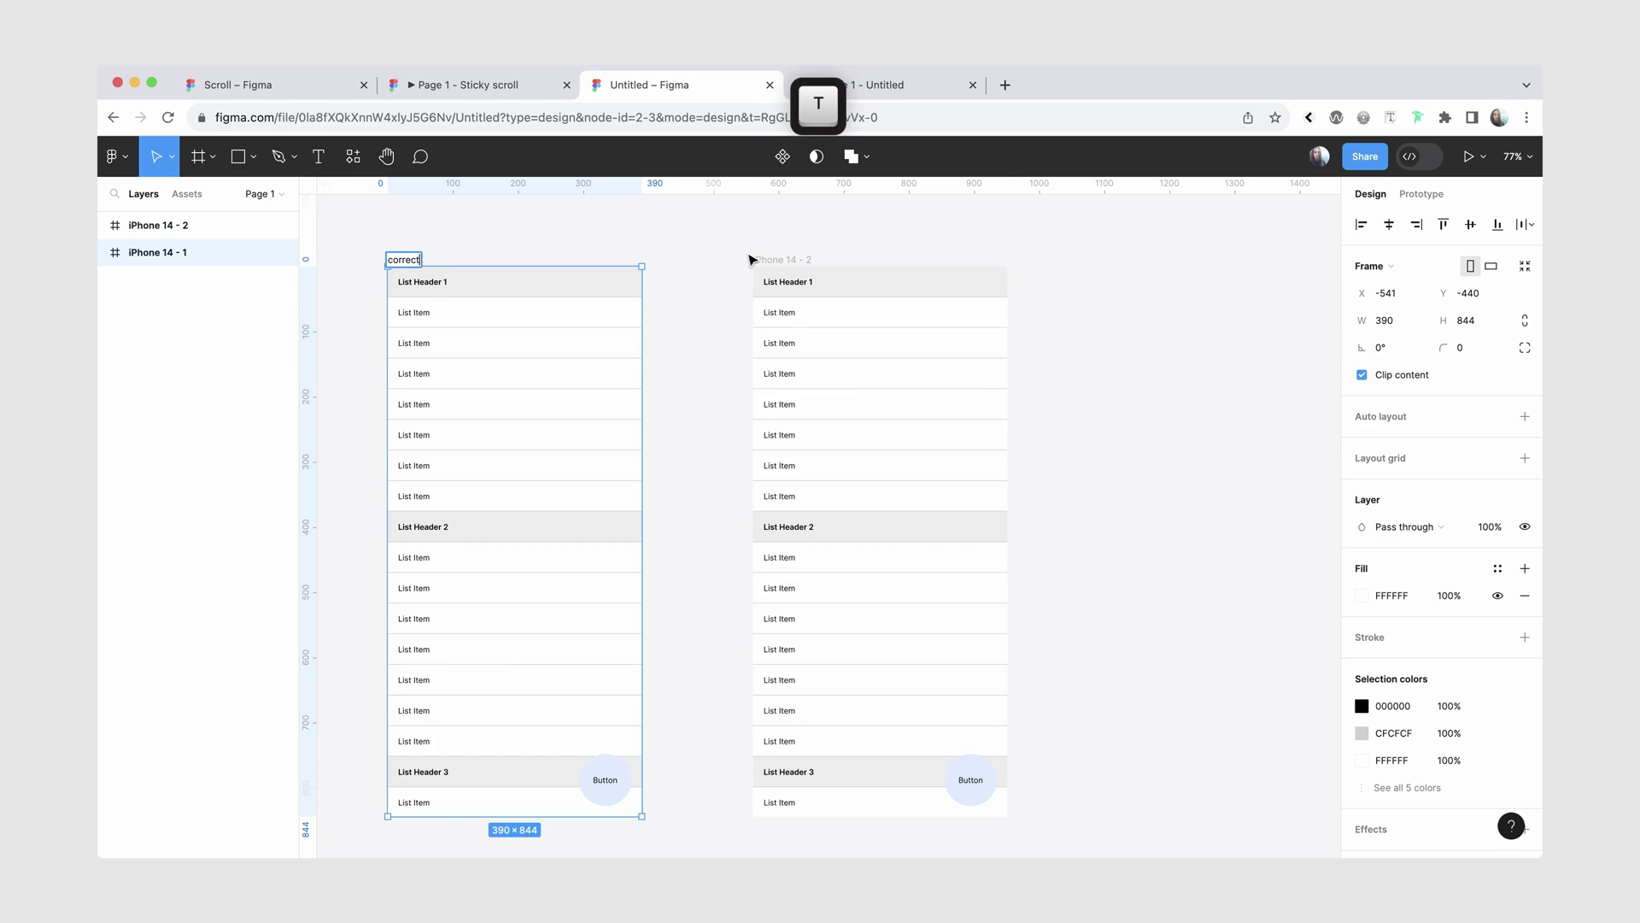
pyautogui.click(776, 262)
pyautogui.doubleClick(776, 261)
pyautogui.write('incorrect')
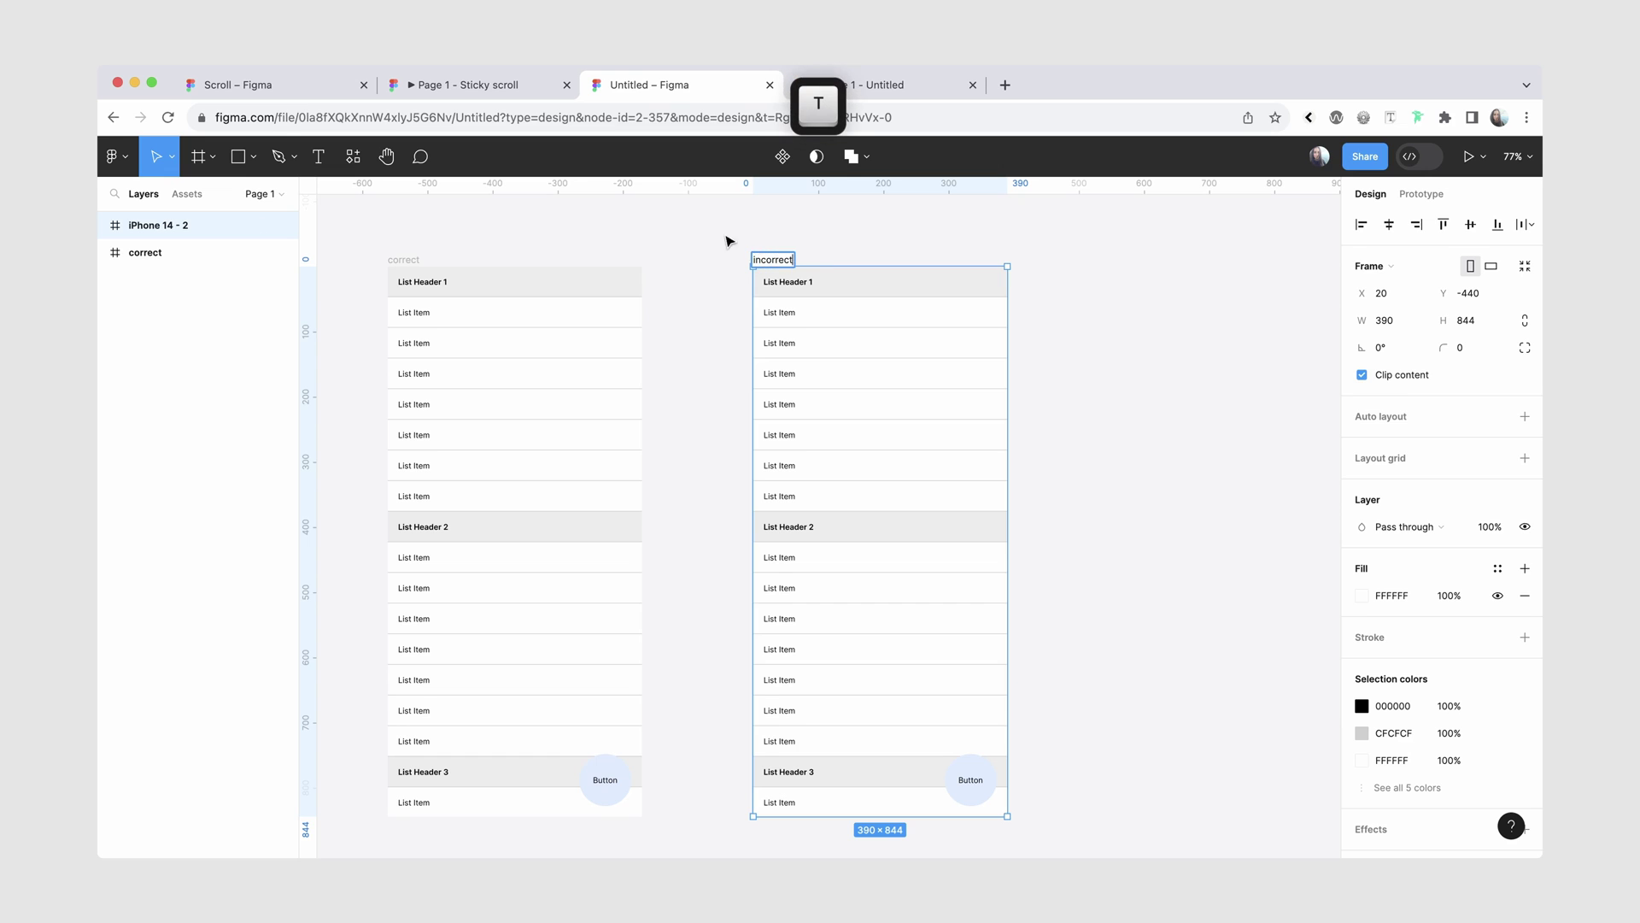
pyautogui.click(725, 242)
# Move the five list headers below all the lists in the incorrect frame's layer order.
pyautogui.click(104, 226)
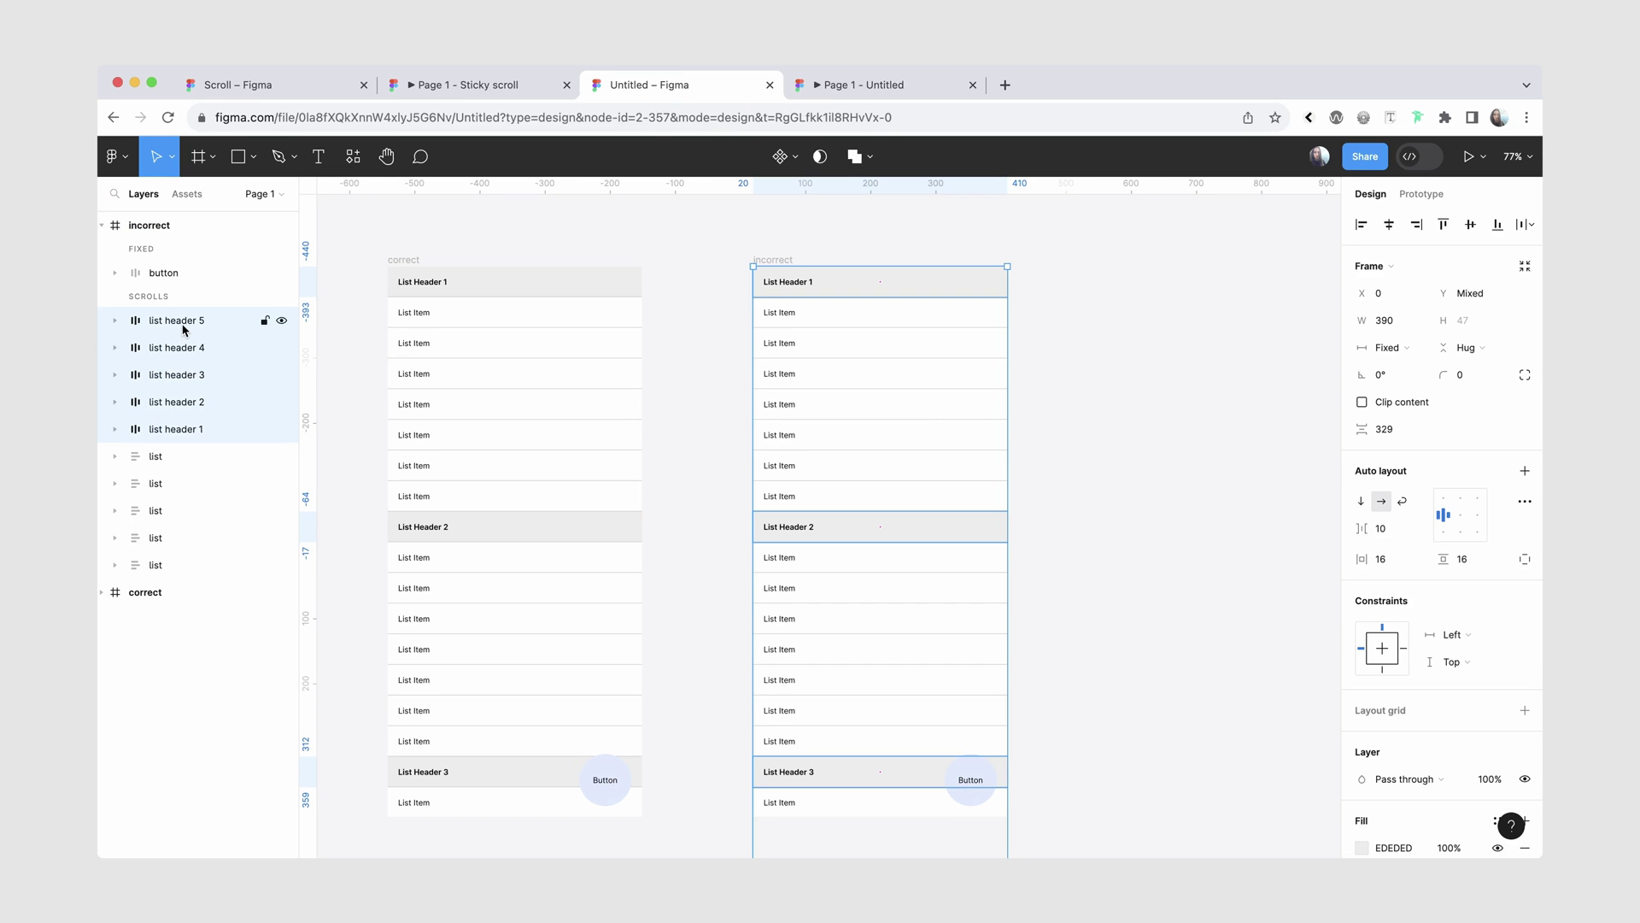
pyautogui.moveTo(181, 324); pyautogui.dragTo(185, 575)
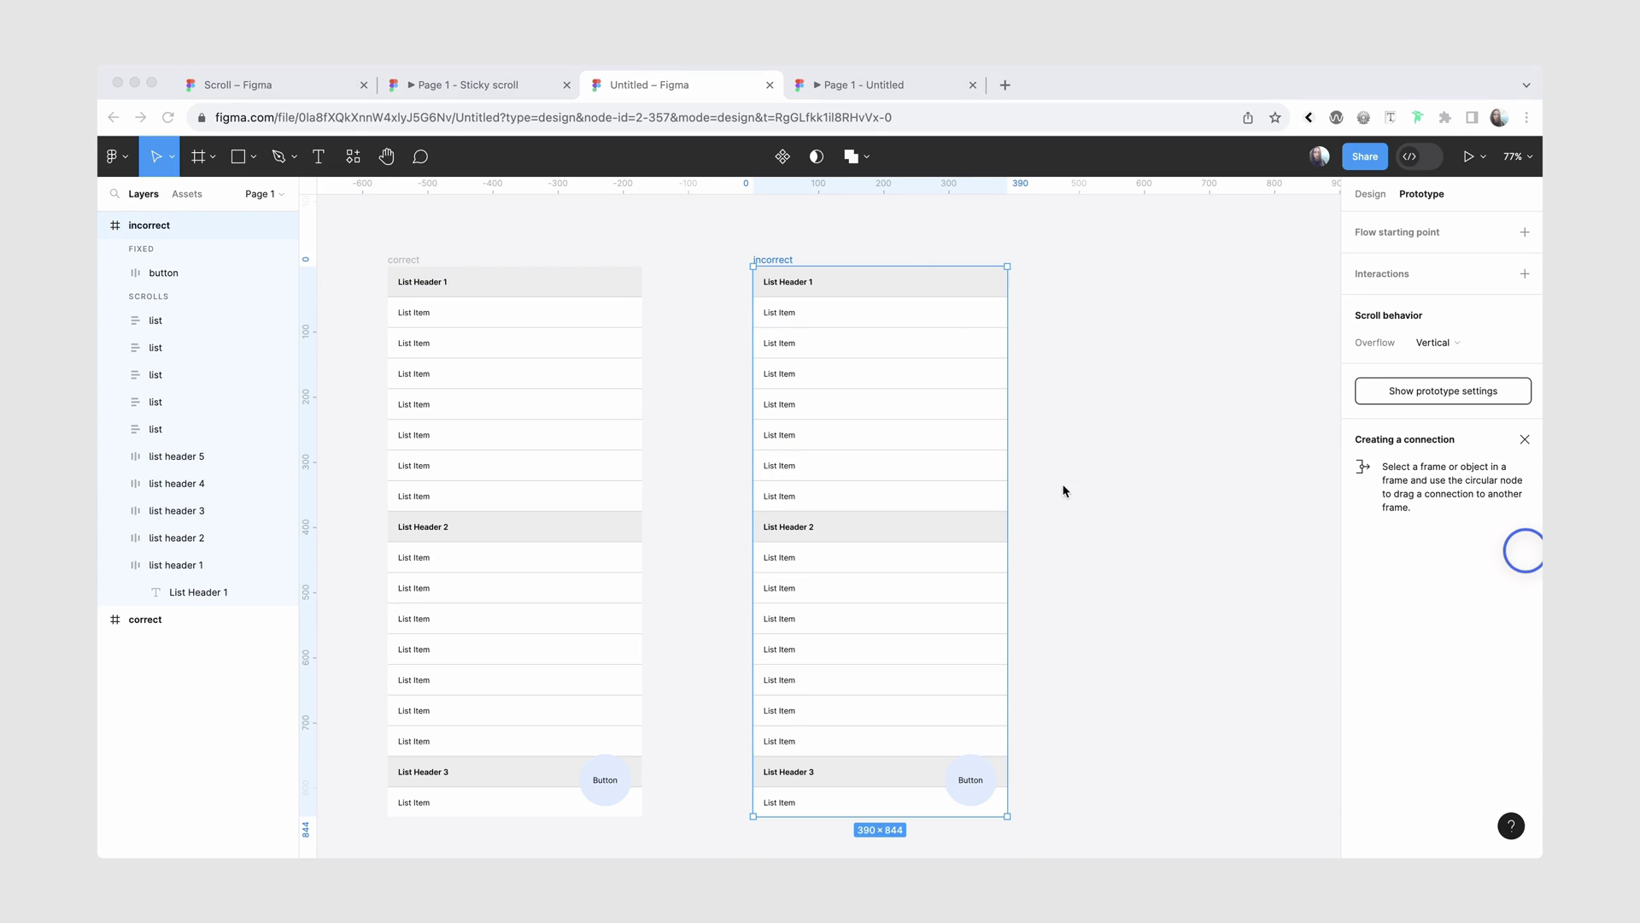
# Add a flow starting point to the incorrect frame and name the flow "incorrect".
pyautogui.click(1525, 232)
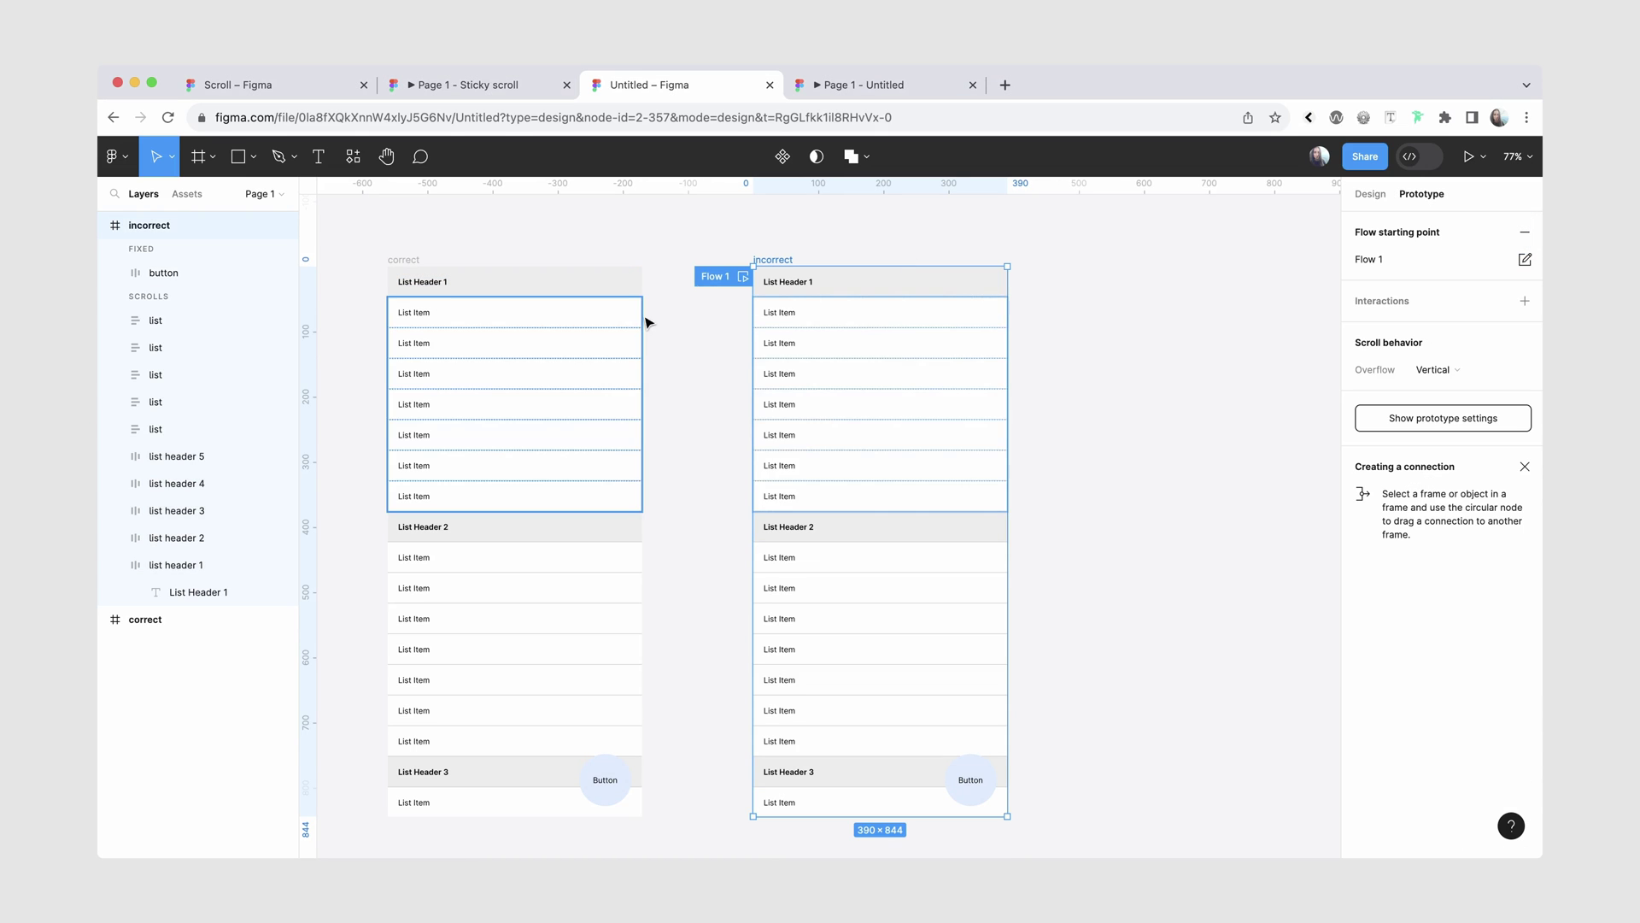
pyautogui.doubleClick(715, 275)
pyautogui.write('incorrect')
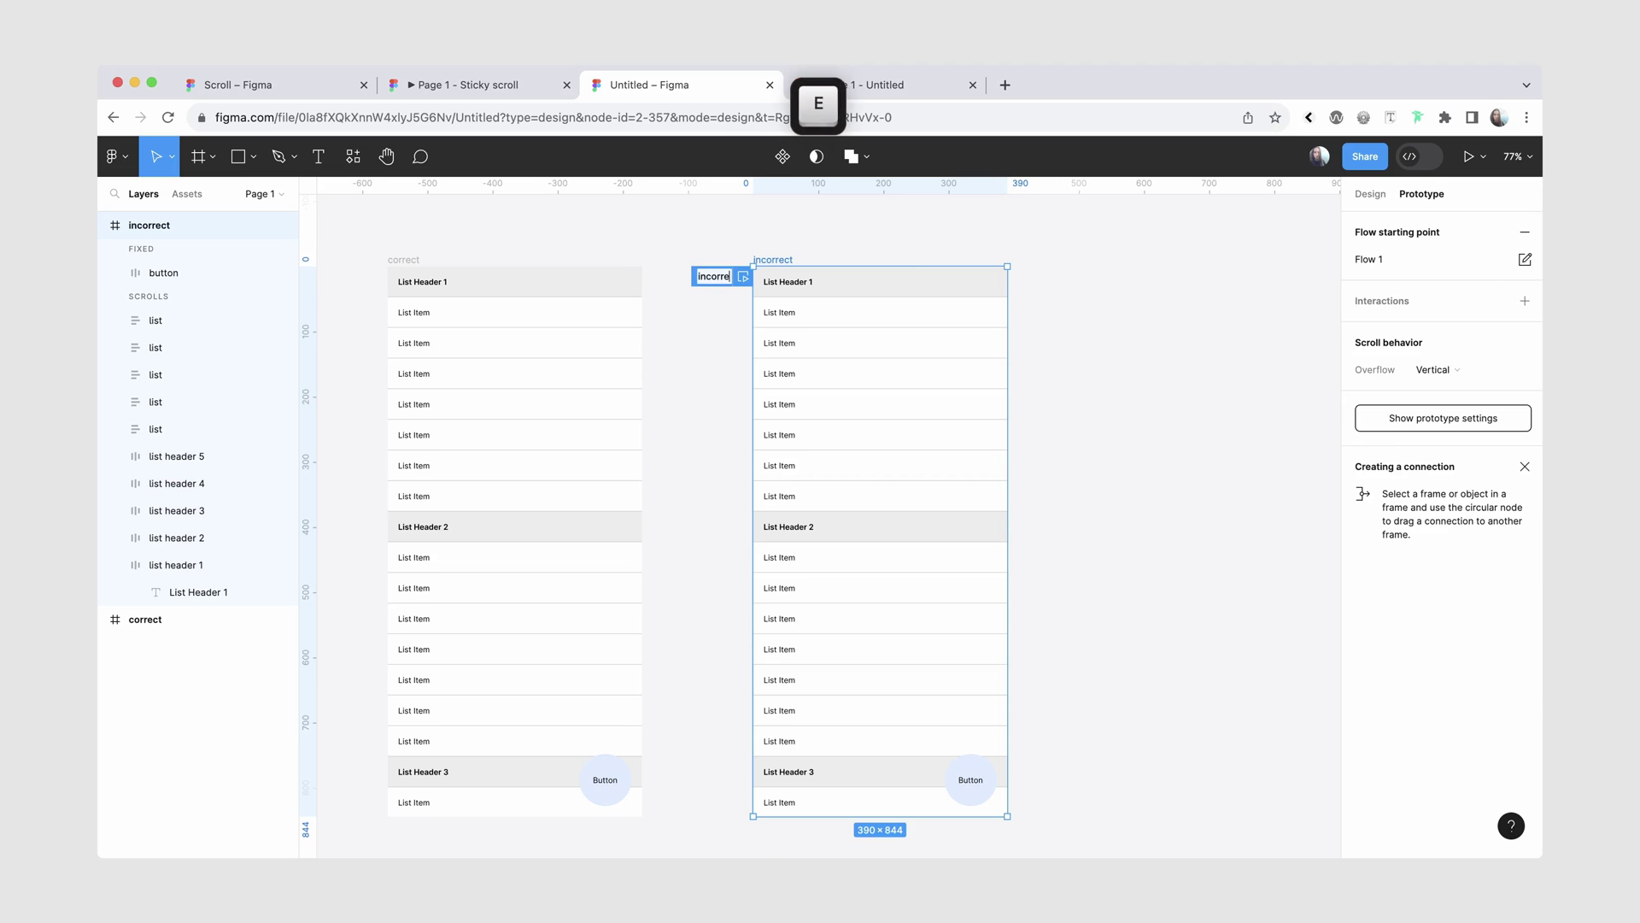
pyautogui.click(700, 233)
# Add a flow starting point to the correct frame and name the flow "correct".
pyautogui.click(392, 270)
pyautogui.click(1525, 232)
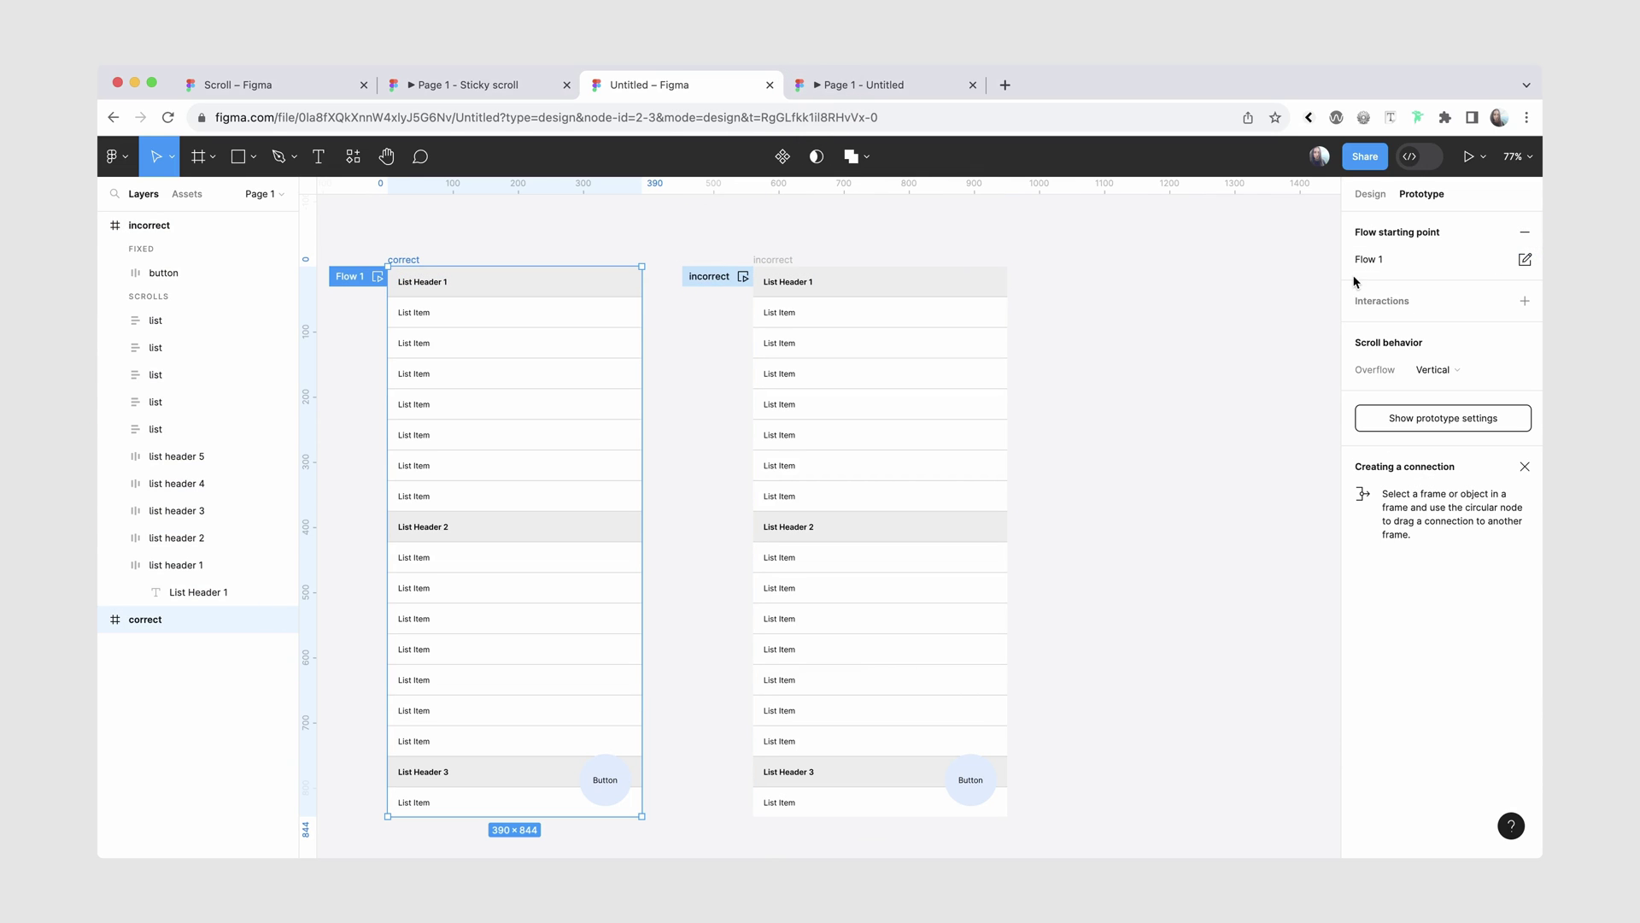
pyautogui.doubleClick(357, 276)
pyautogui.write('corr')
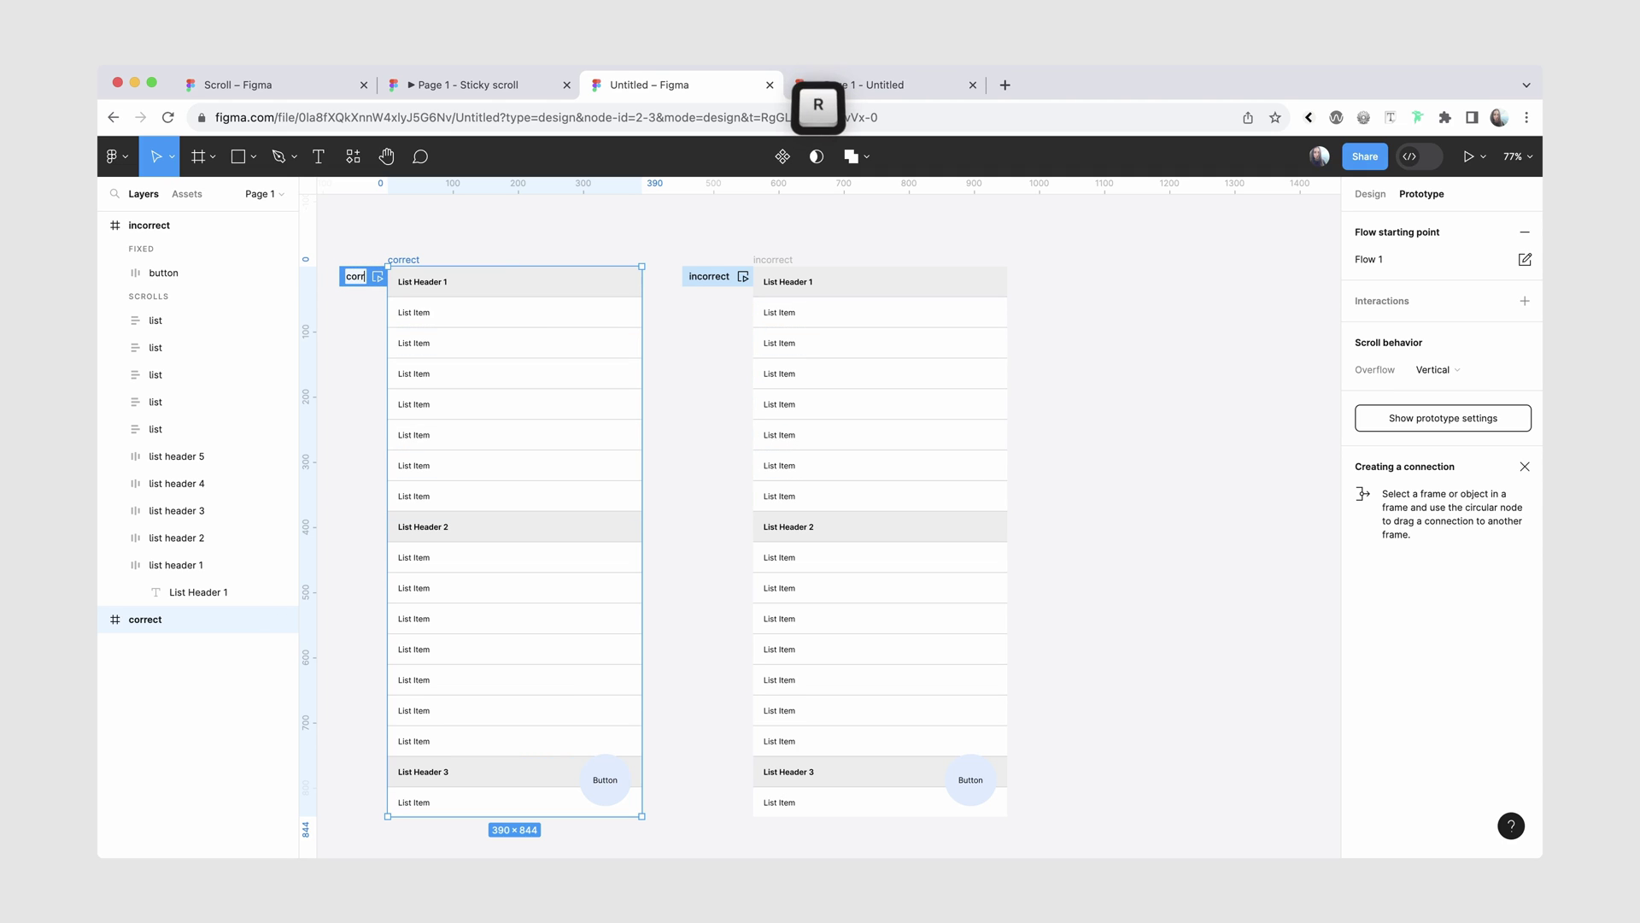
pyautogui.write('ect')
pyautogui.click(396, 232)
# Scroll the presented incorrect flow to test its headers with the lists layered above them, and return to the design file.
pyautogui.click(778, 258)
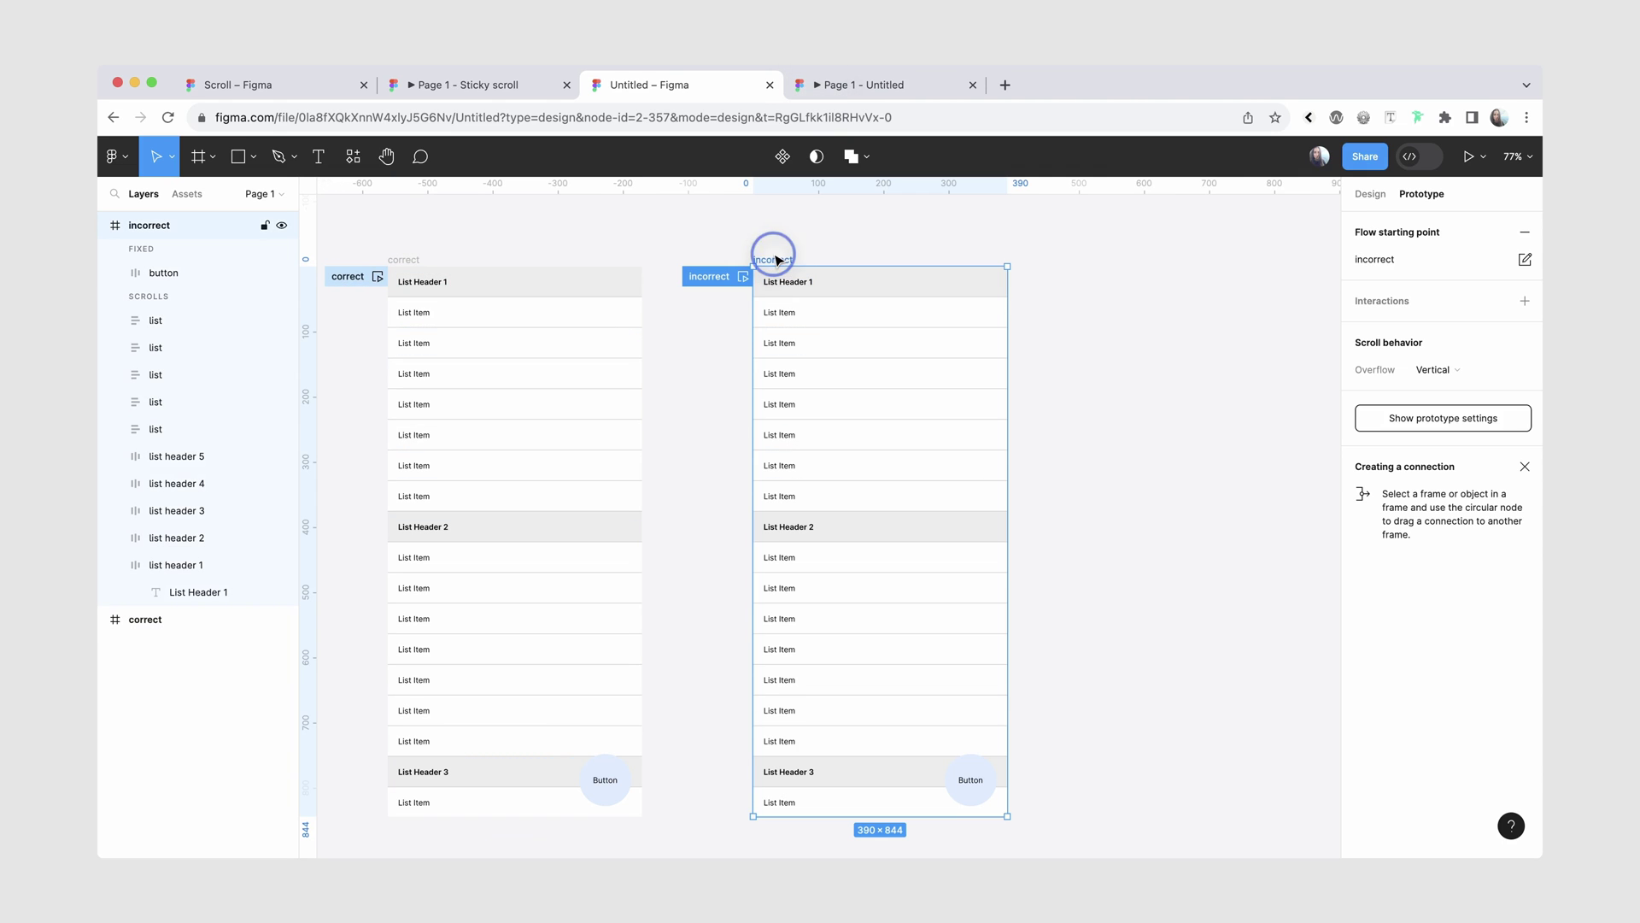
pyautogui.click(867, 88)
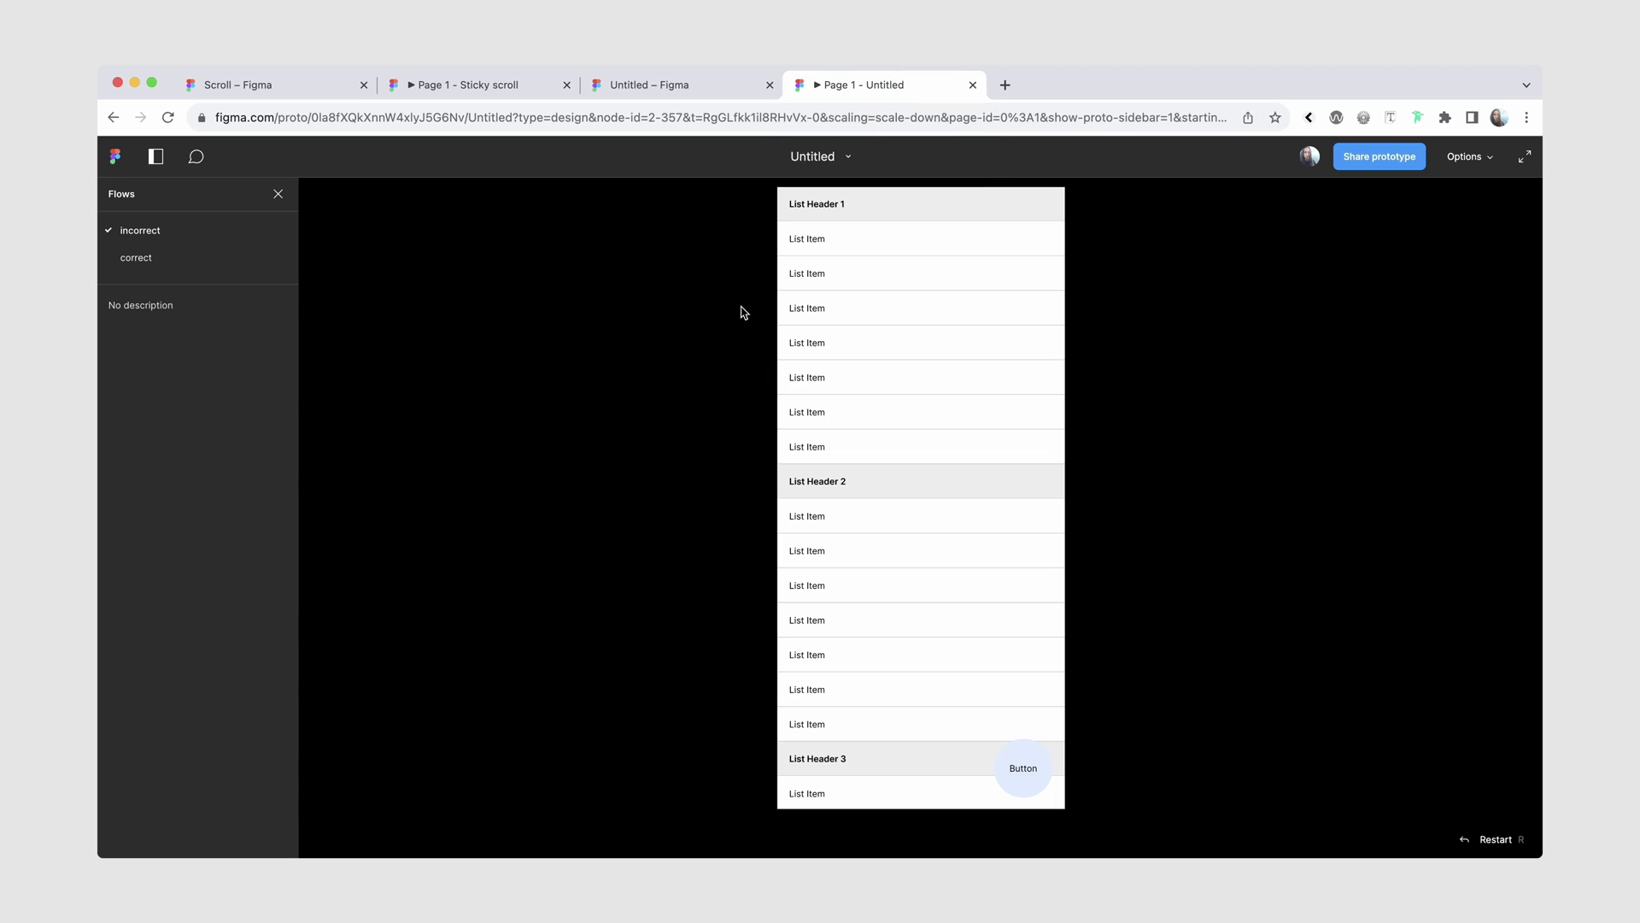
pyautogui.scroll(-1, 868, 415)
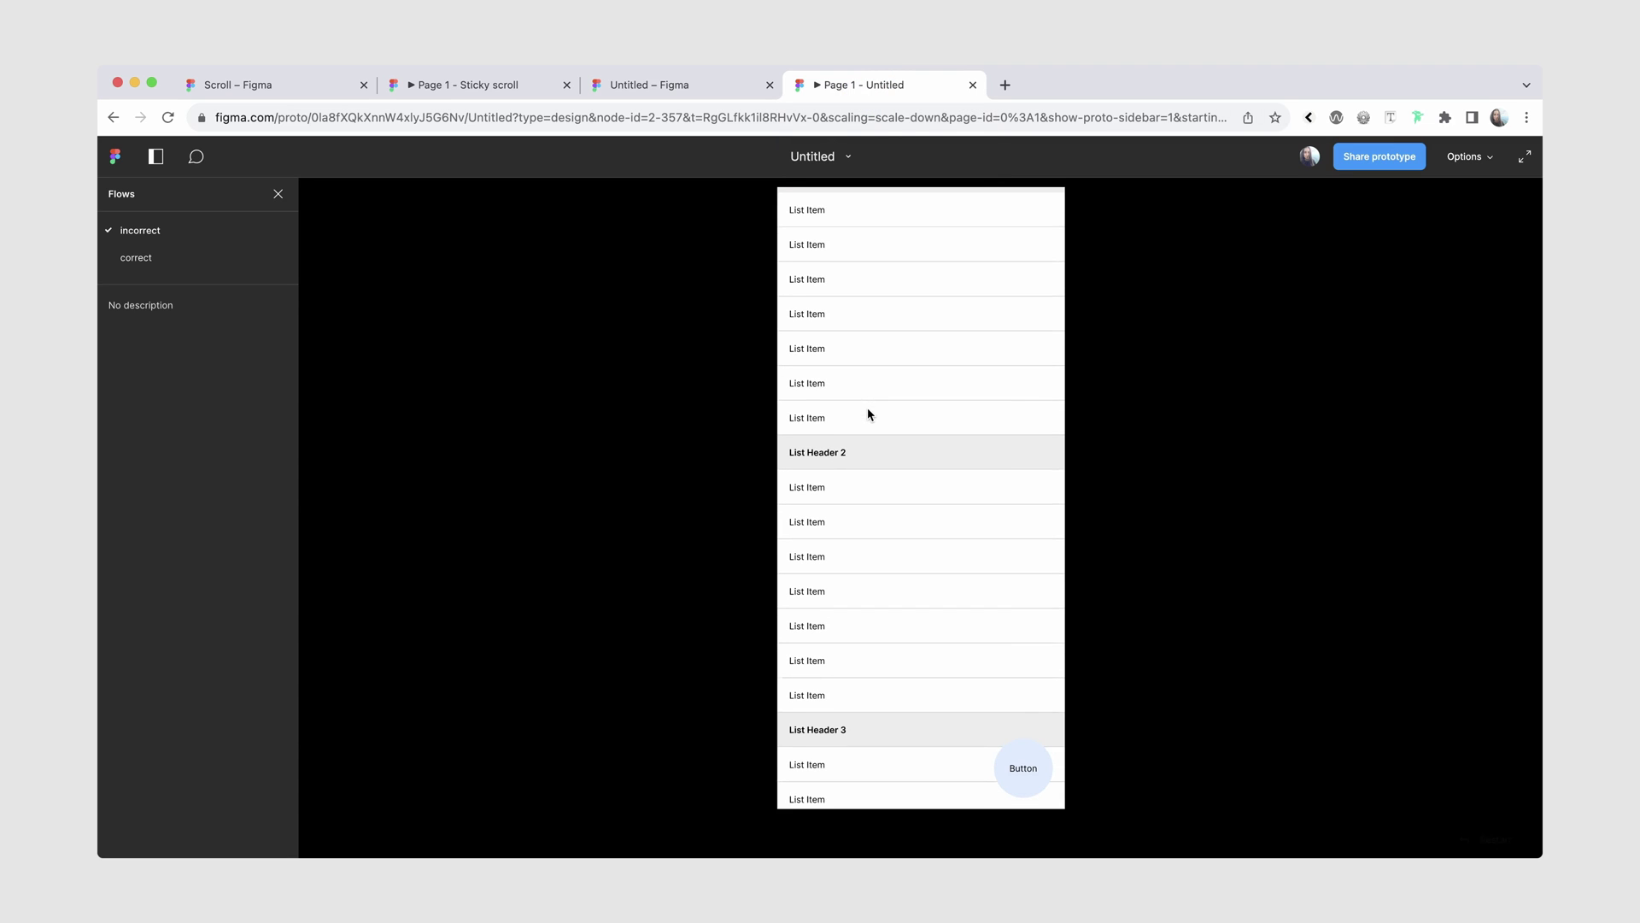
pyautogui.scroll(1, 868, 414)
pyautogui.scroll(-1, 855, 282)
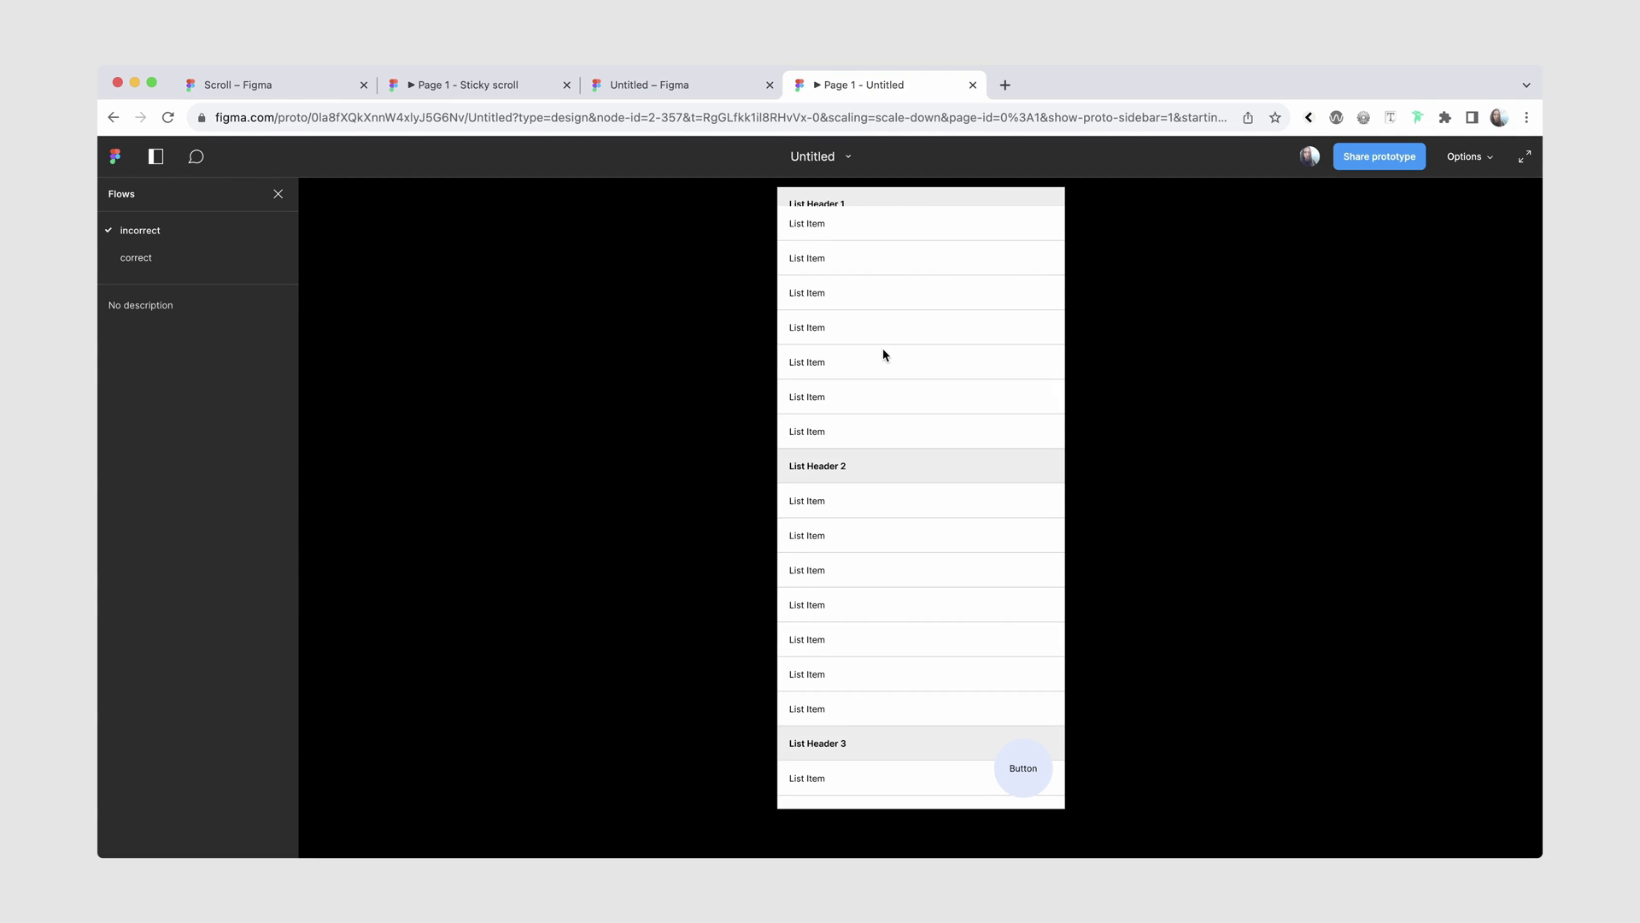
pyautogui.scroll(-1, 860, 298)
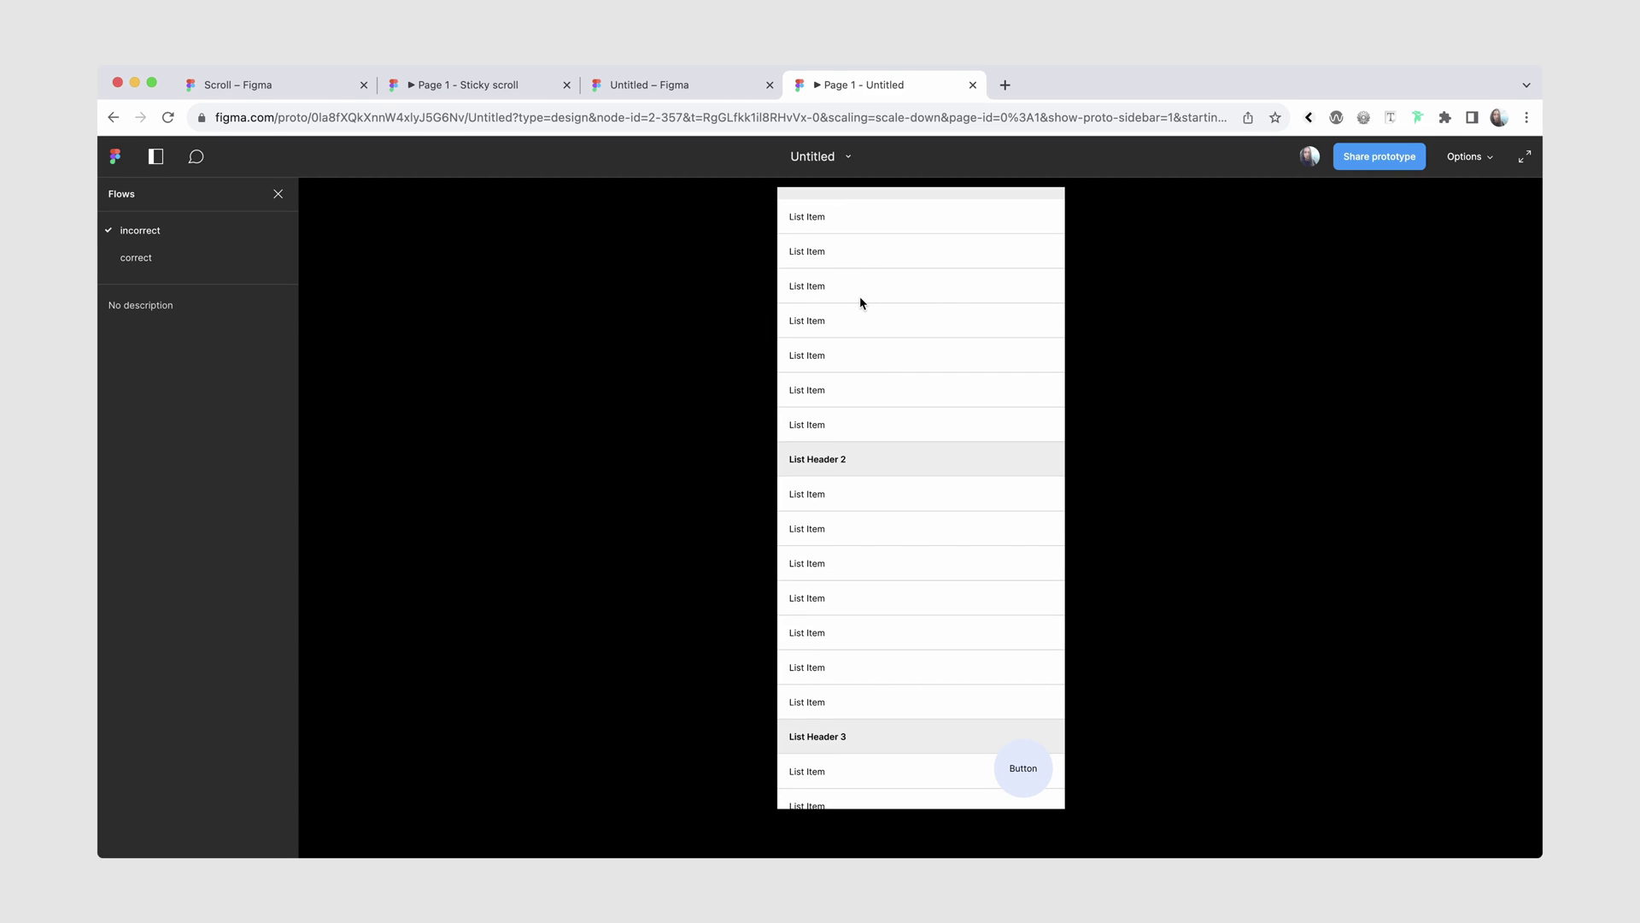
pyautogui.scroll(-5, 860, 298)
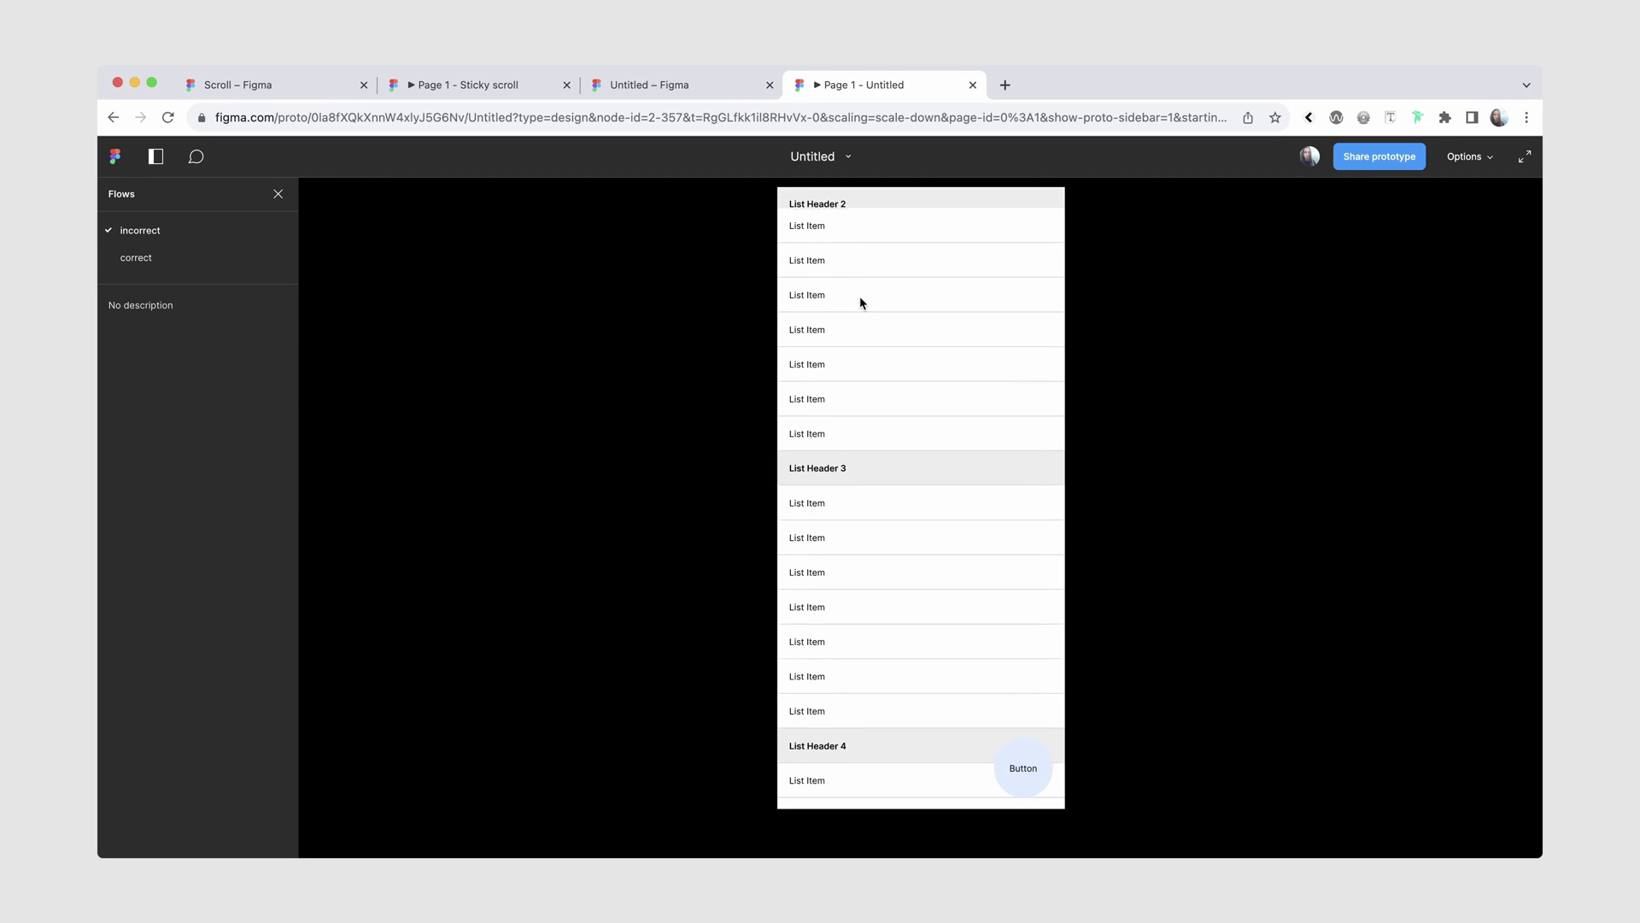
pyautogui.scroll(-5, 860, 301)
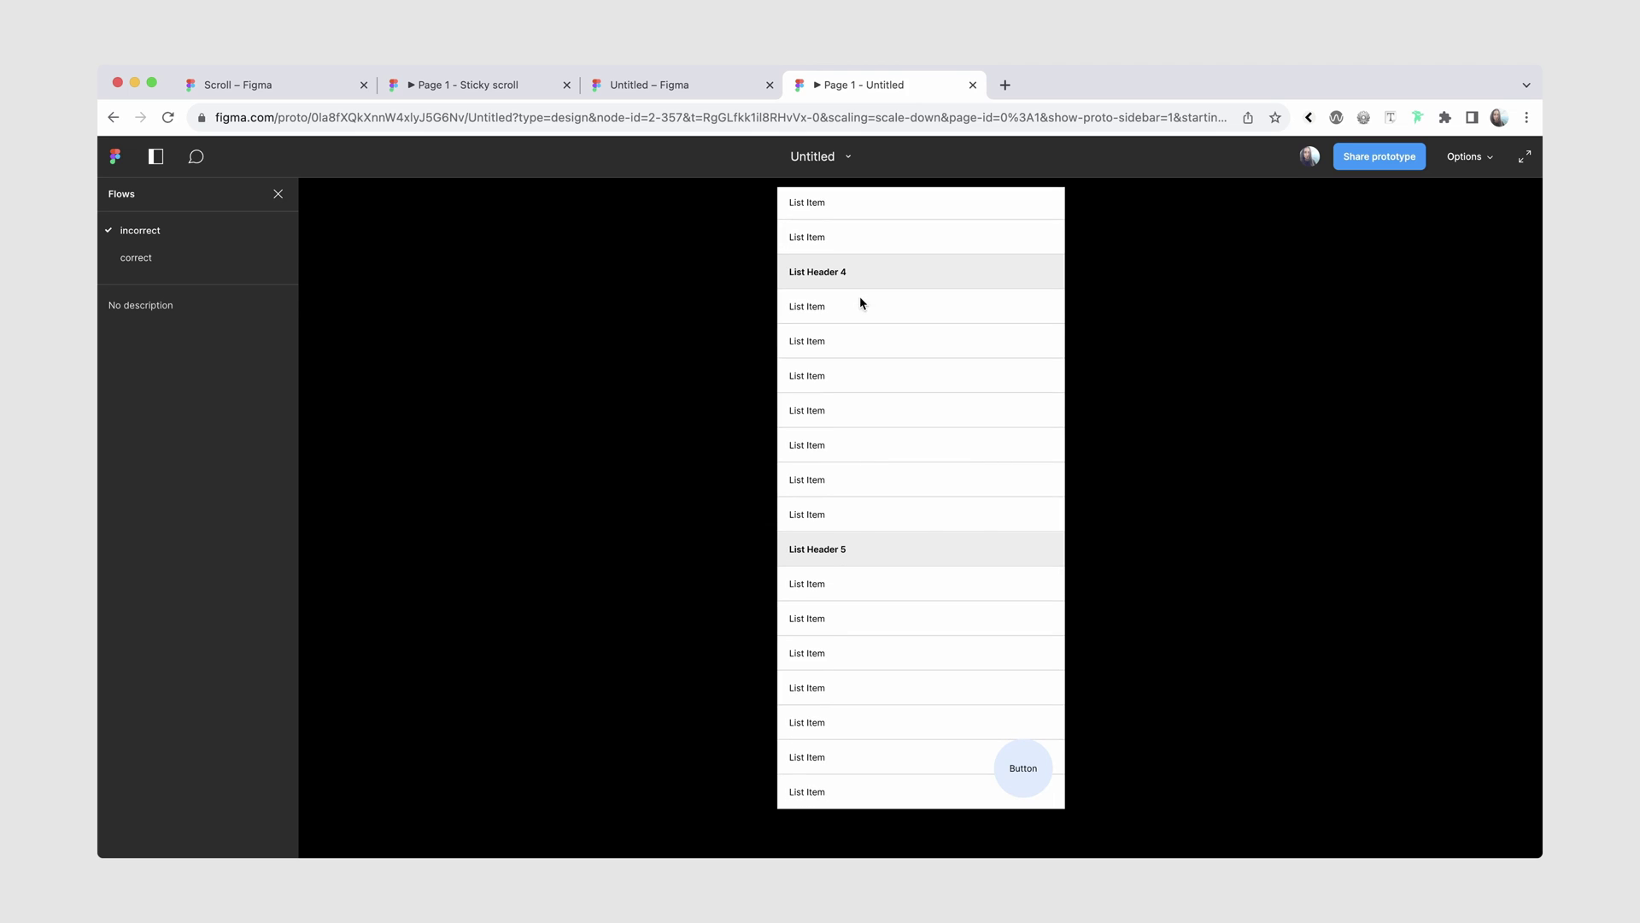
pyautogui.click(699, 82)
# Move the incorrect frame's list headers above the lists and reverse their layer order, from list header 1 on top to list header 5.
pyautogui.moveTo(192, 488); pyautogui.dragTo(188, 317)
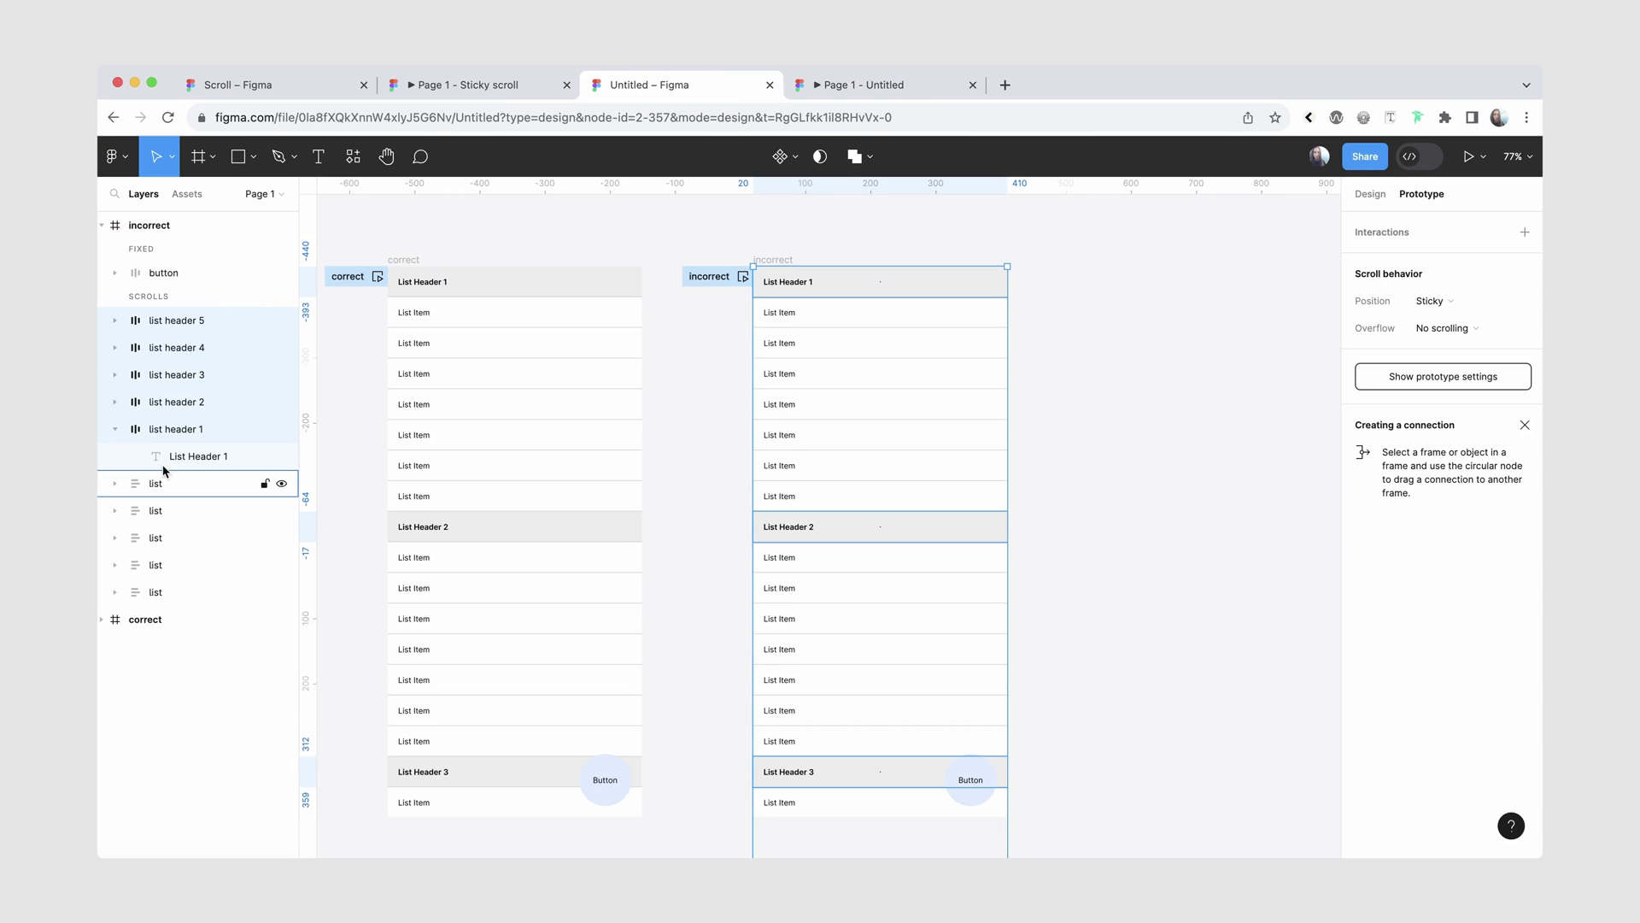
pyautogui.click(163, 435)
pyautogui.moveTo(162, 437); pyautogui.dragTo(177, 311)
pyautogui.moveTo(178, 459); pyautogui.dragTo(197, 419)
pyautogui.click(831, 213)
# Scroll the presented incorrect flow to test the reversed header order, and return to the design file.
pyautogui.click(840, 82)
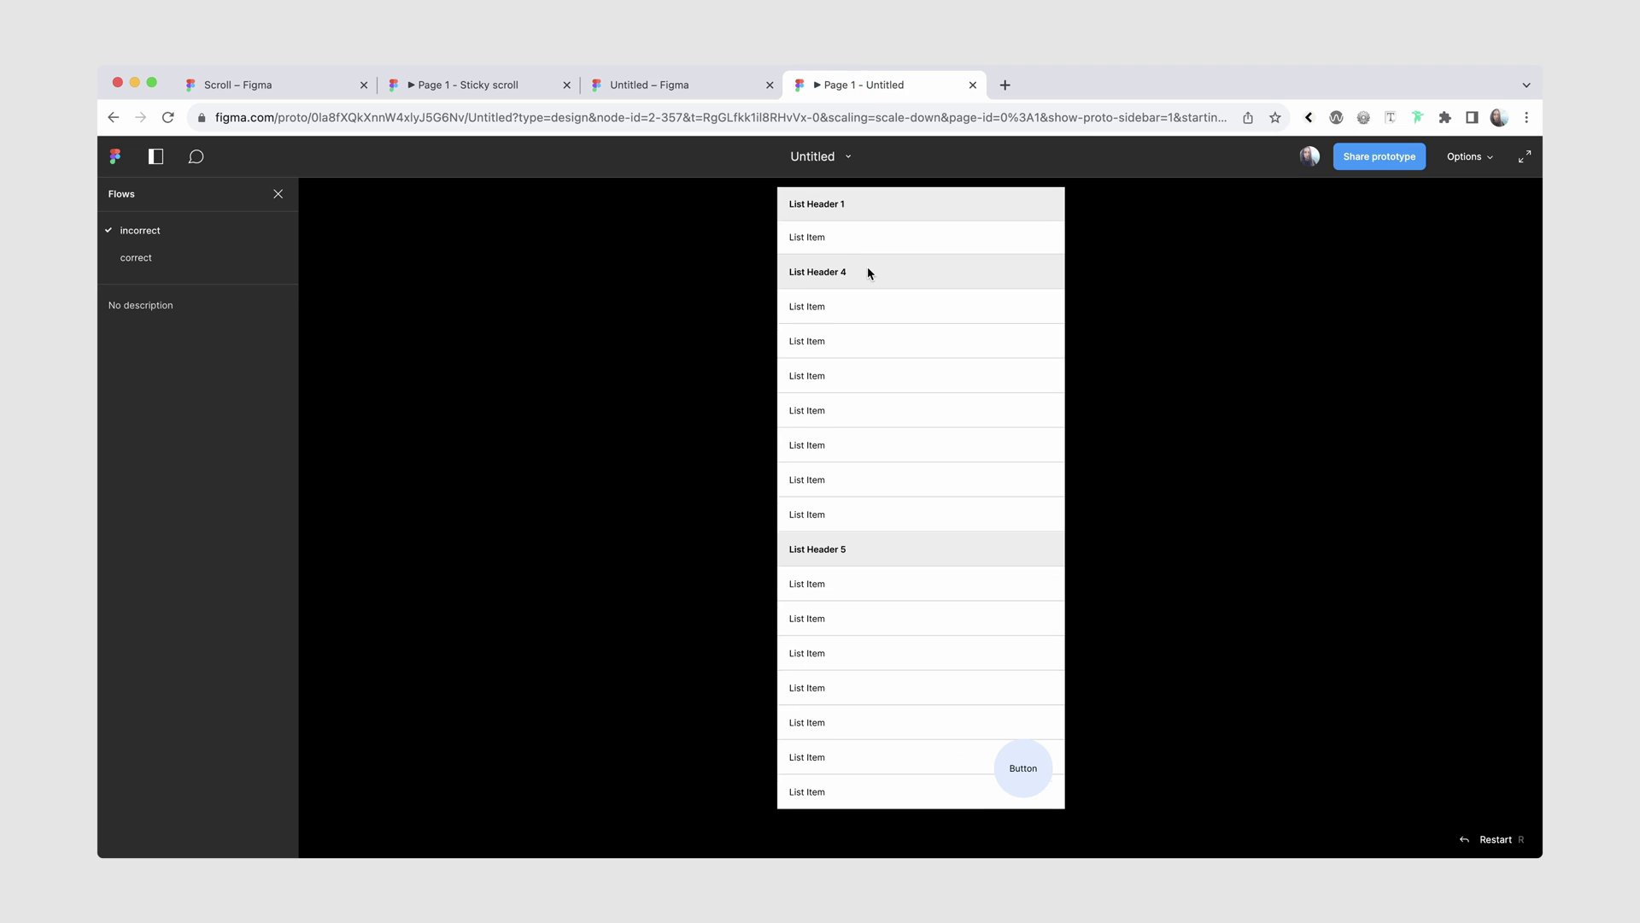
pyautogui.scroll(-5, 867, 277)
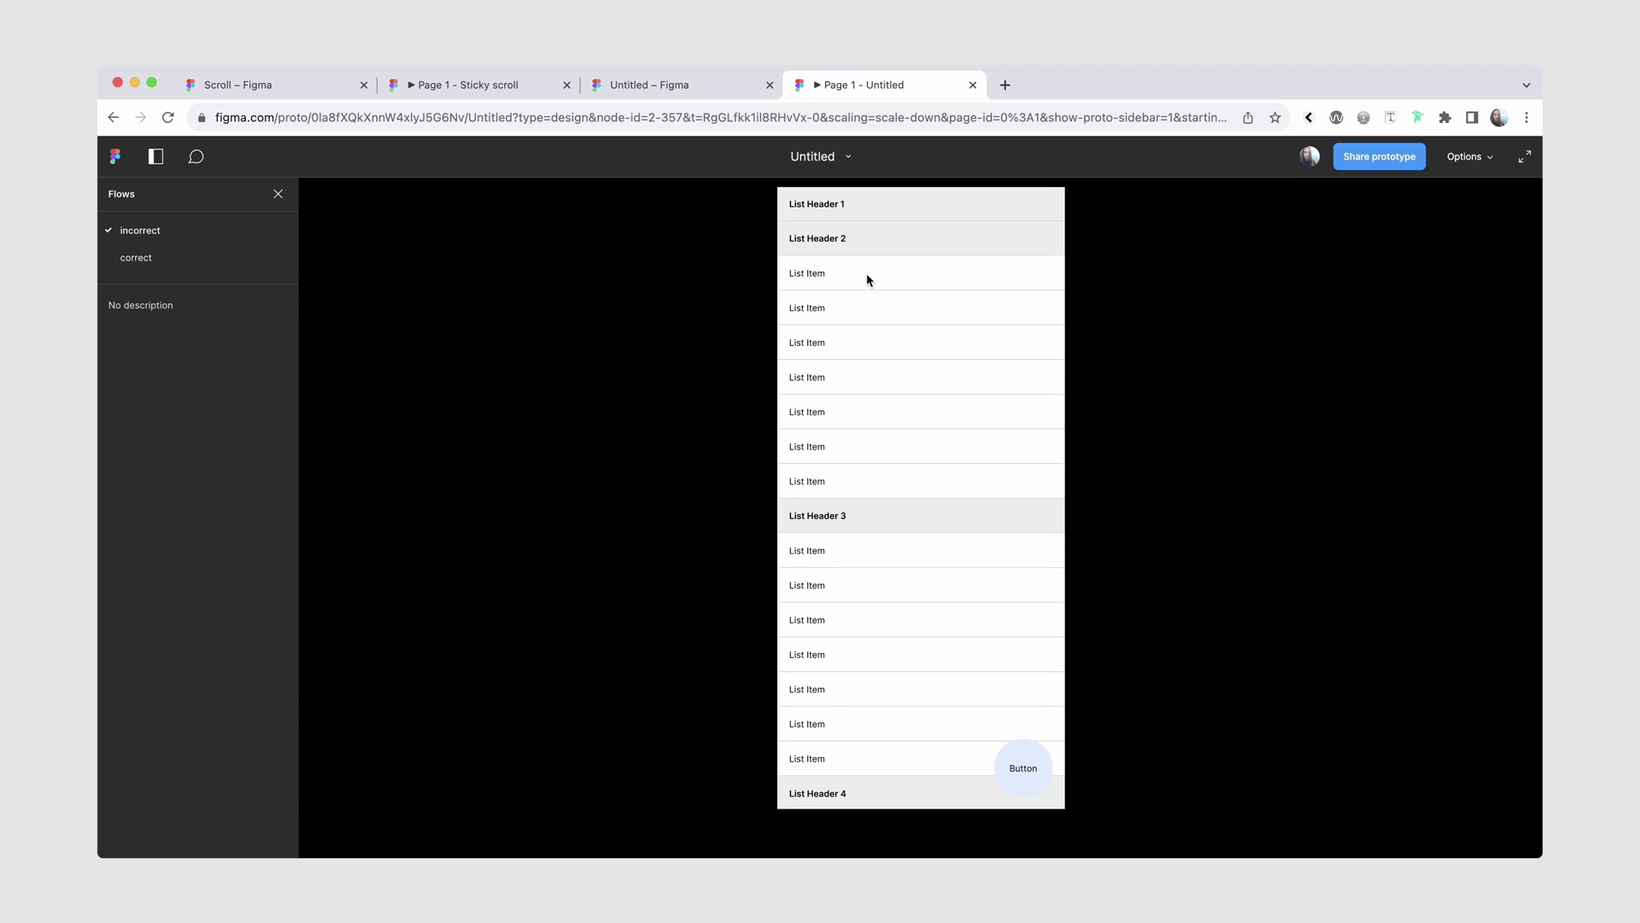
pyautogui.scroll(5, 867, 274)
pyautogui.scroll(-5, 845, 256)
pyautogui.scroll(-2, 853, 236)
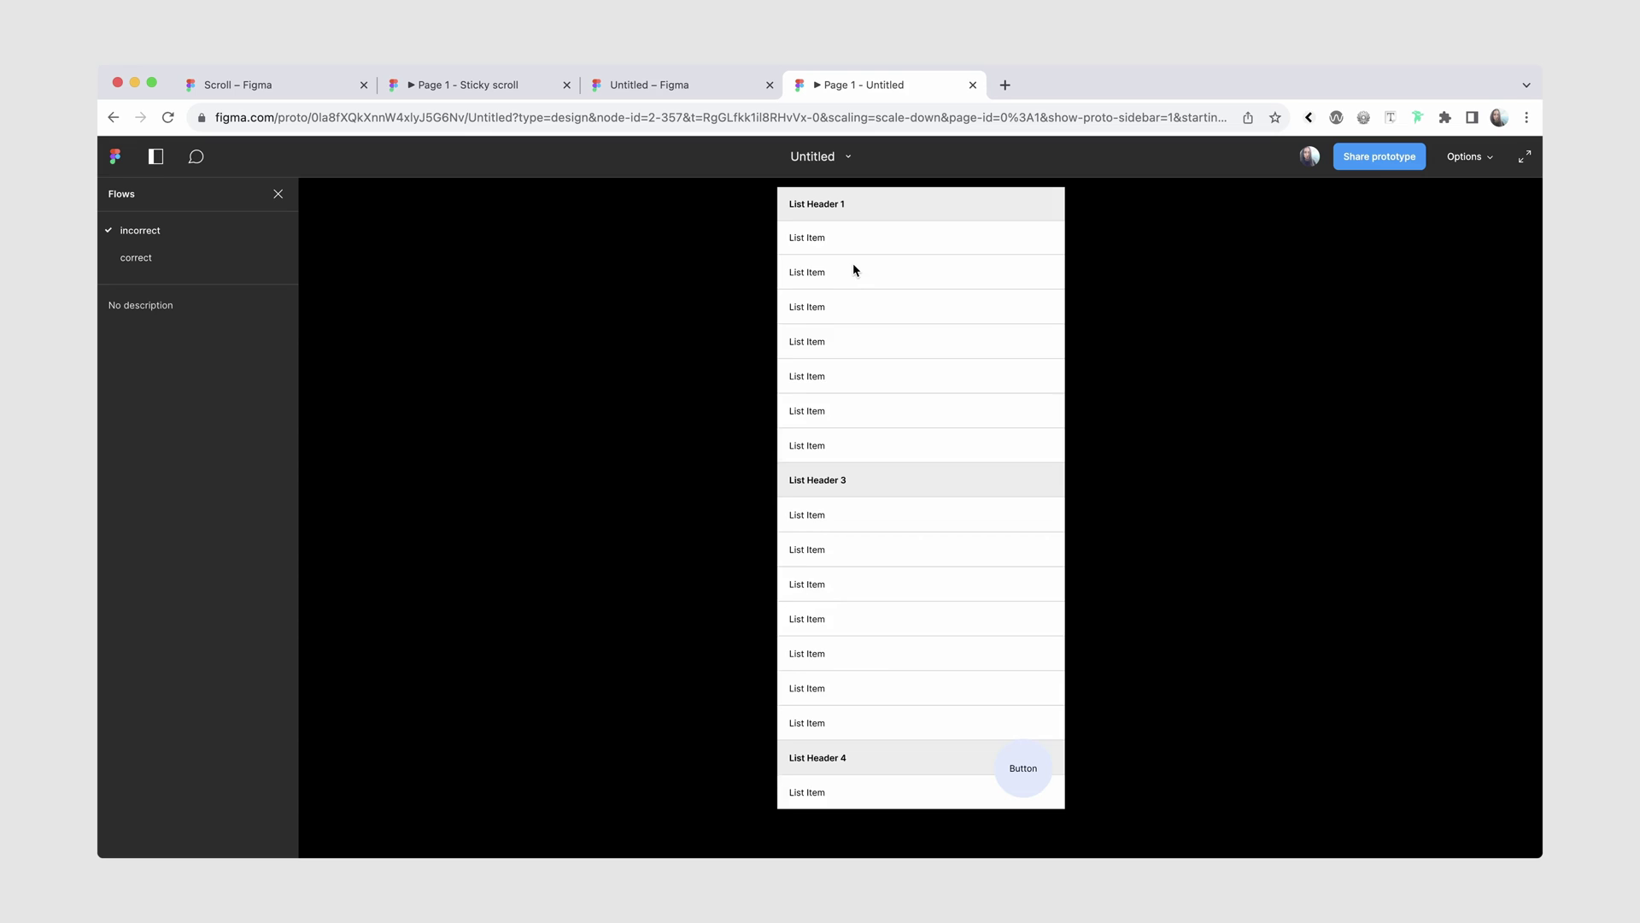
pyautogui.scroll(-10, 852, 264)
pyautogui.scroll(-3, 853, 267)
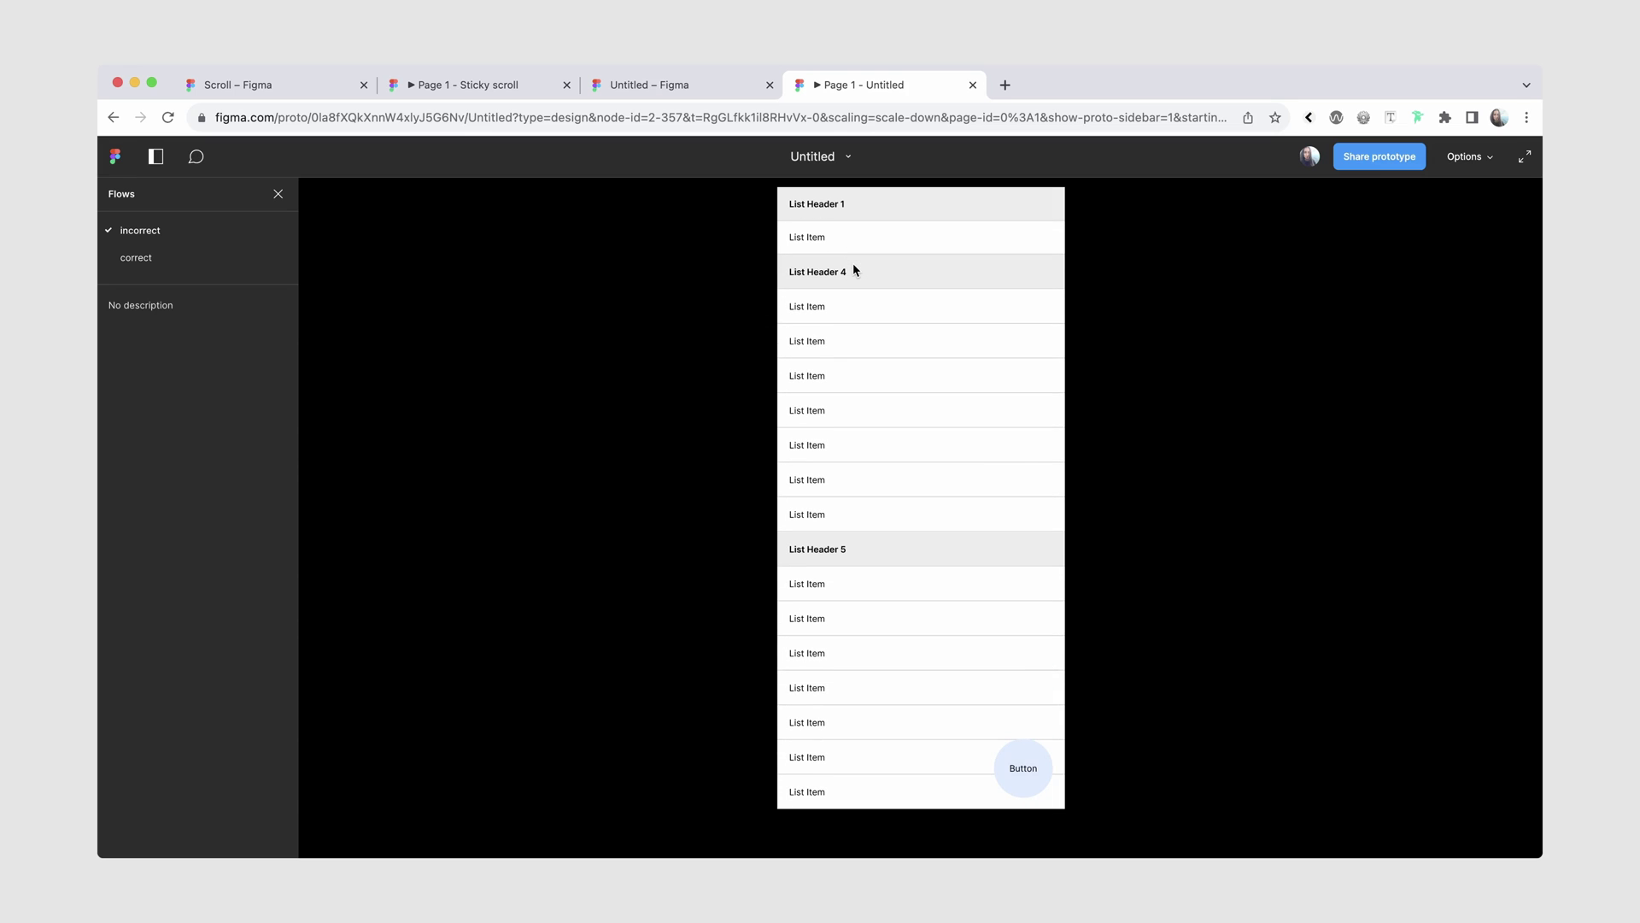
pyautogui.click(680, 84)
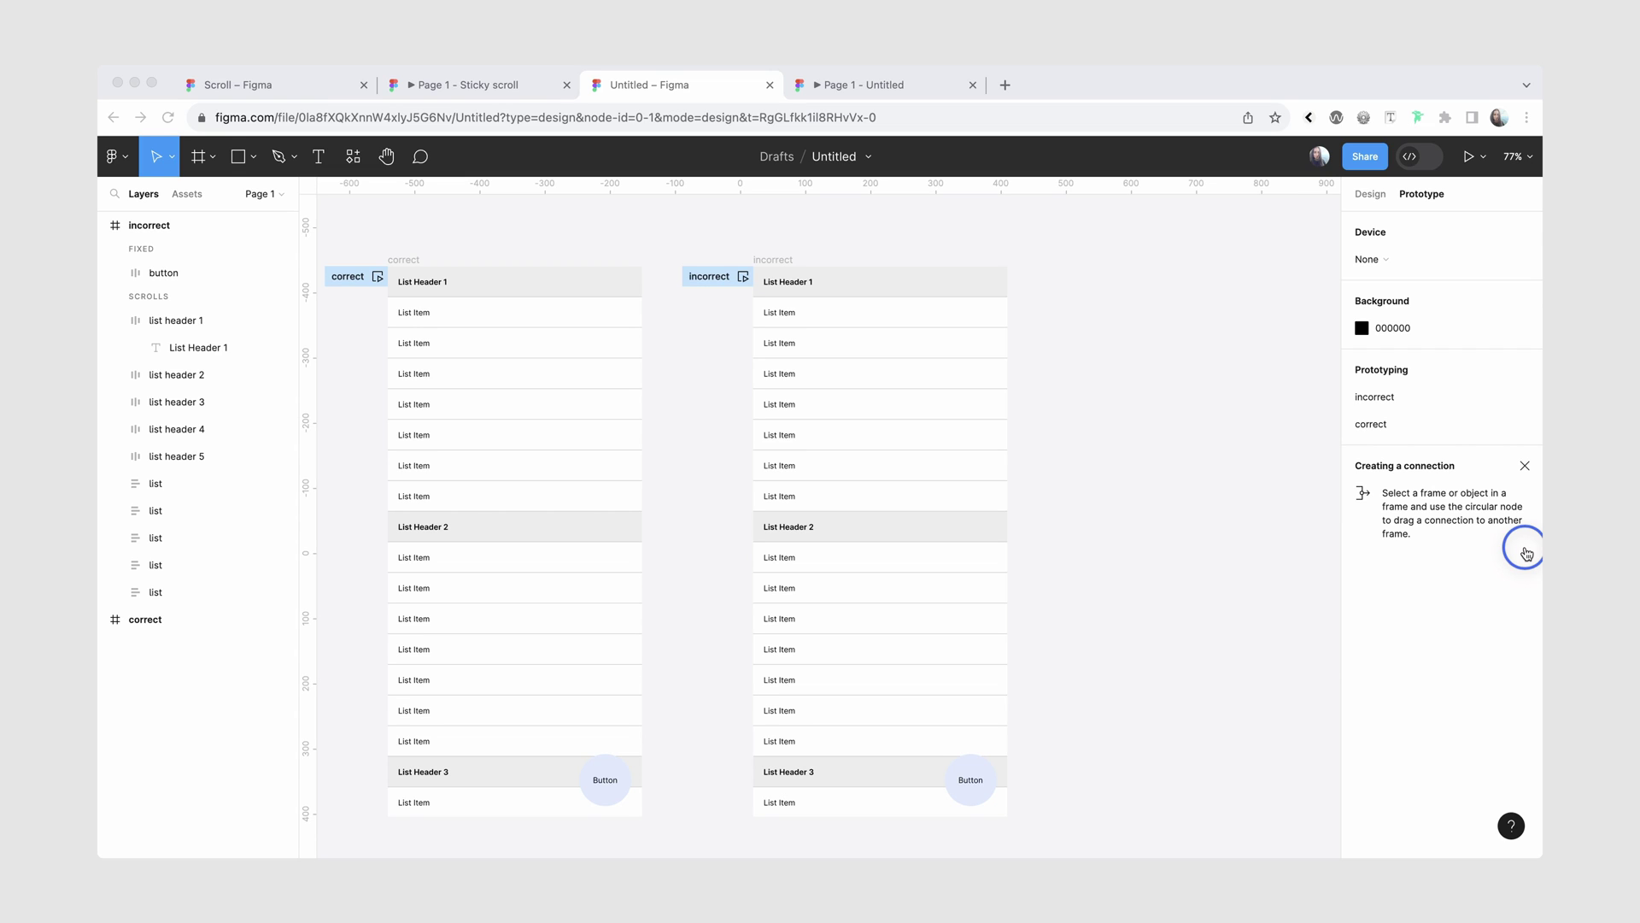